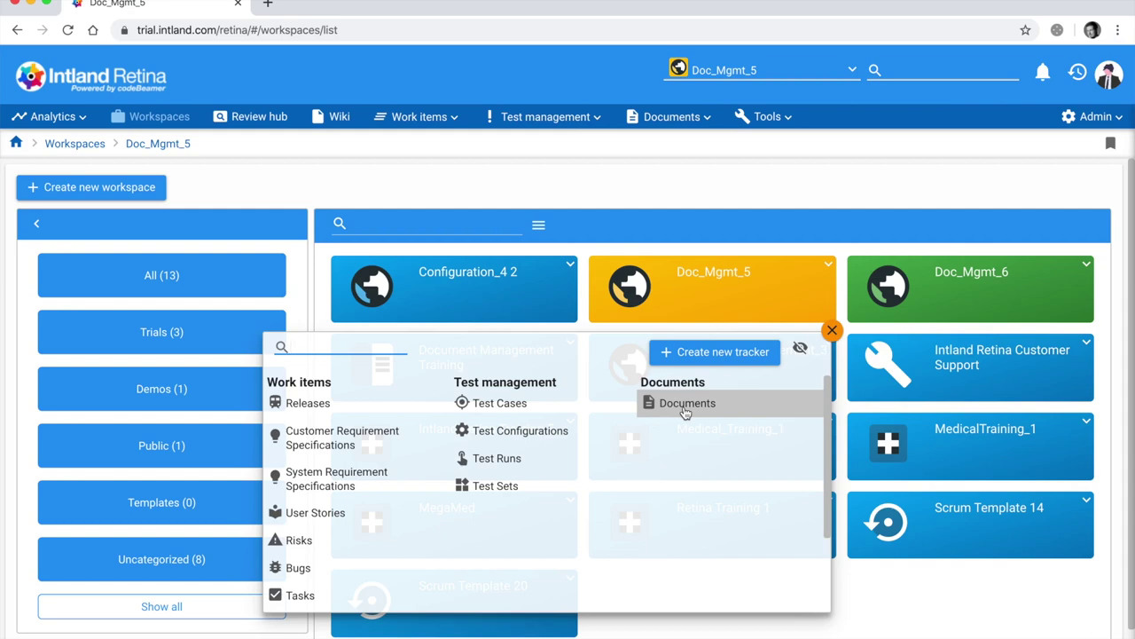
Open the Documents tracker of the Doc_Mgmt_5 workspace and create a folder named Internal under its root.
click(685, 406)
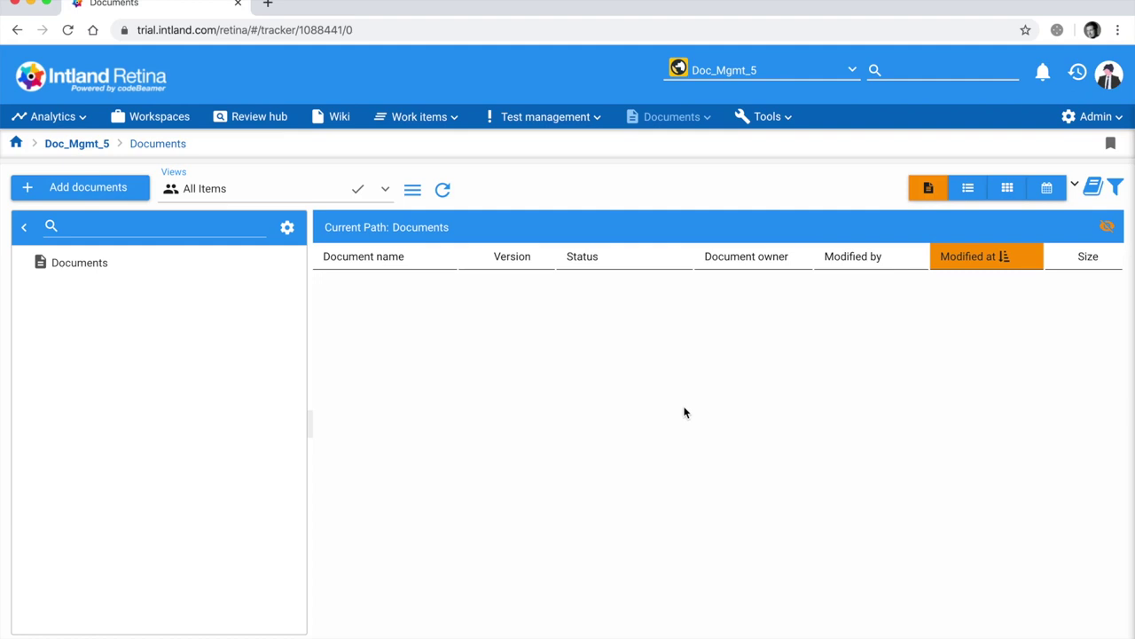
click(73, 269)
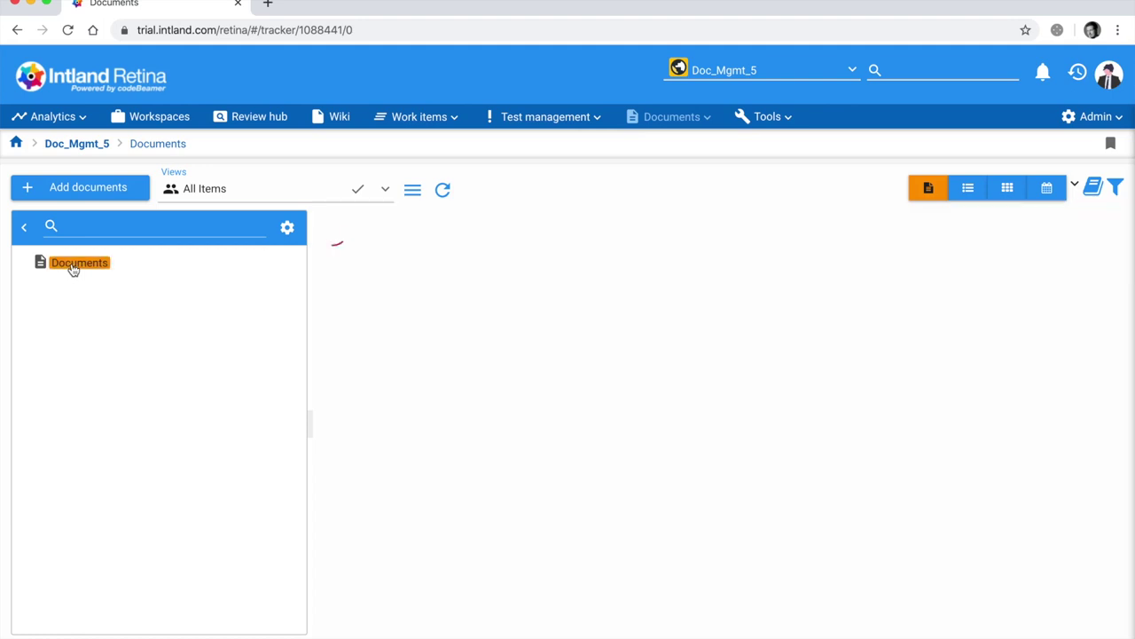
right_click(74, 269)
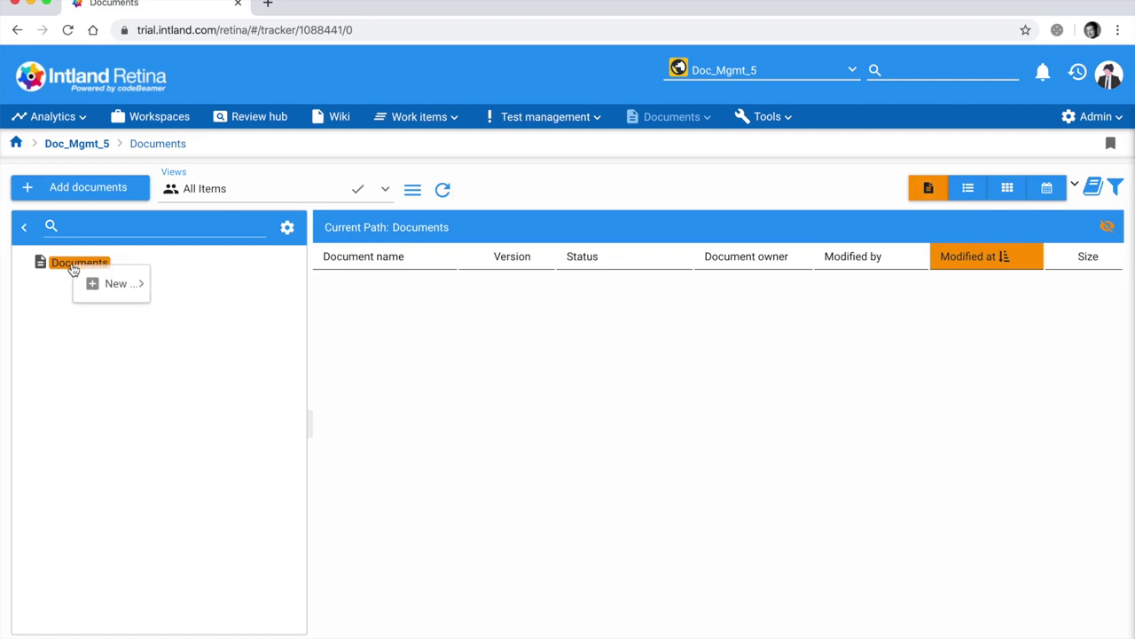
mouse_move(110, 285)
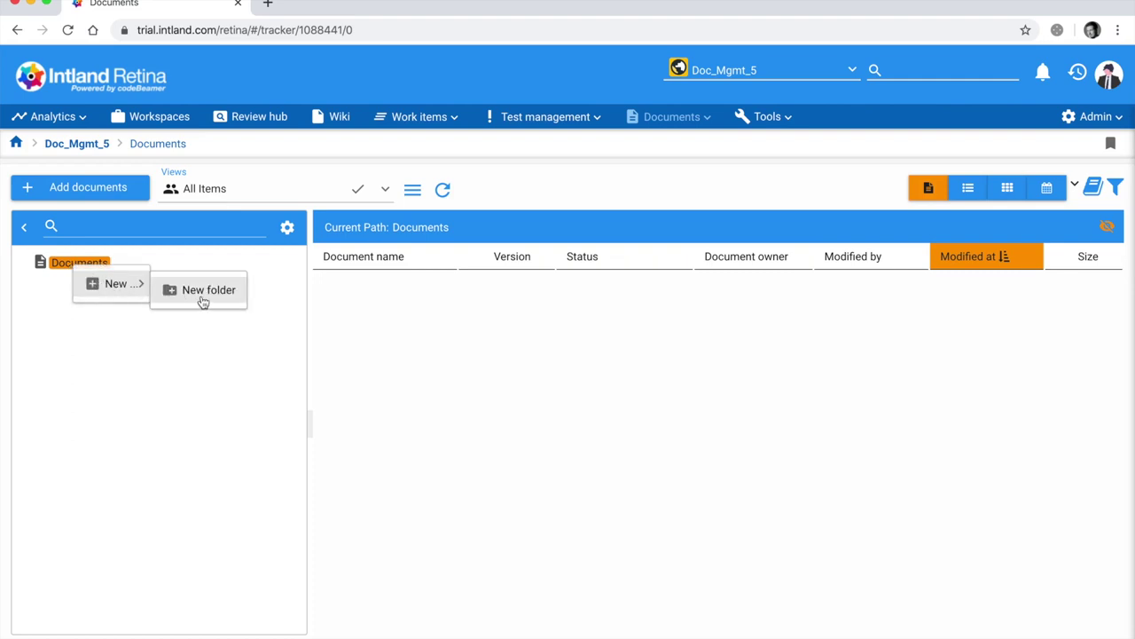
click(203, 300)
text(In)
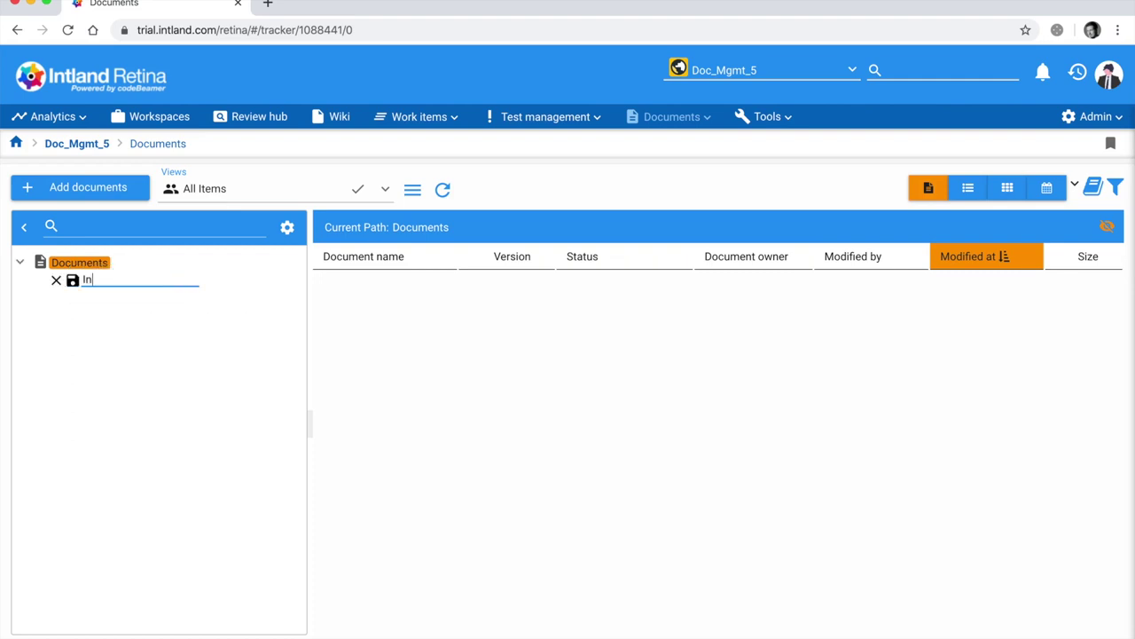
text(ternal)
click(74, 281)
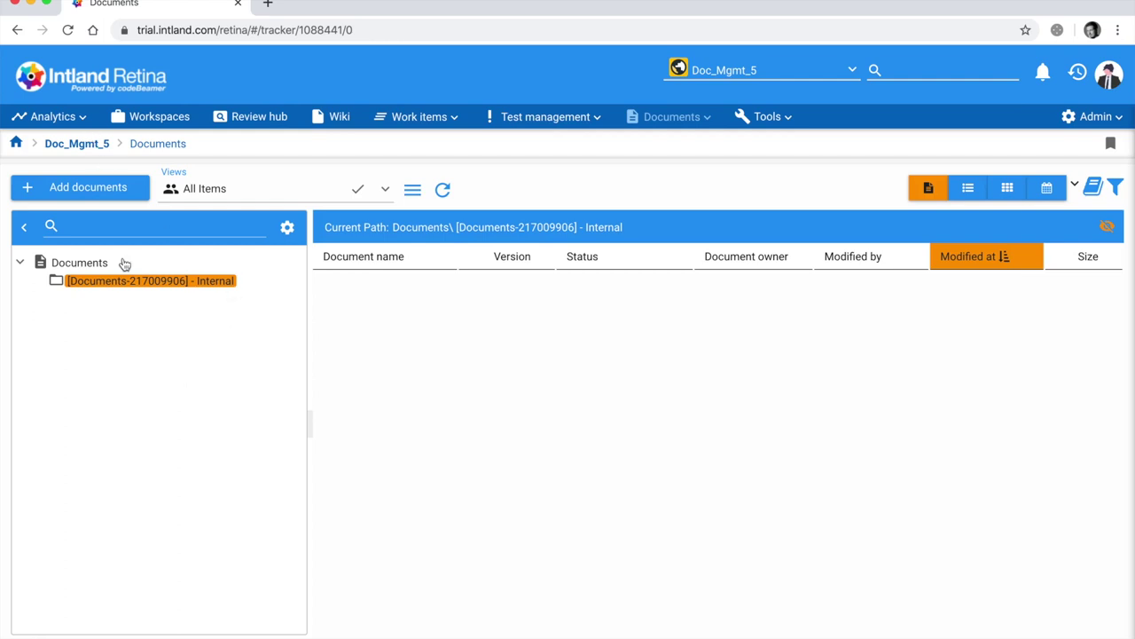
Upload the four RequirementsManagement files from Auto Requirements Document.docx through GP_RM20190913 - Customer Requirement Specifications.xlsx into the Internal folder.
click(136, 282)
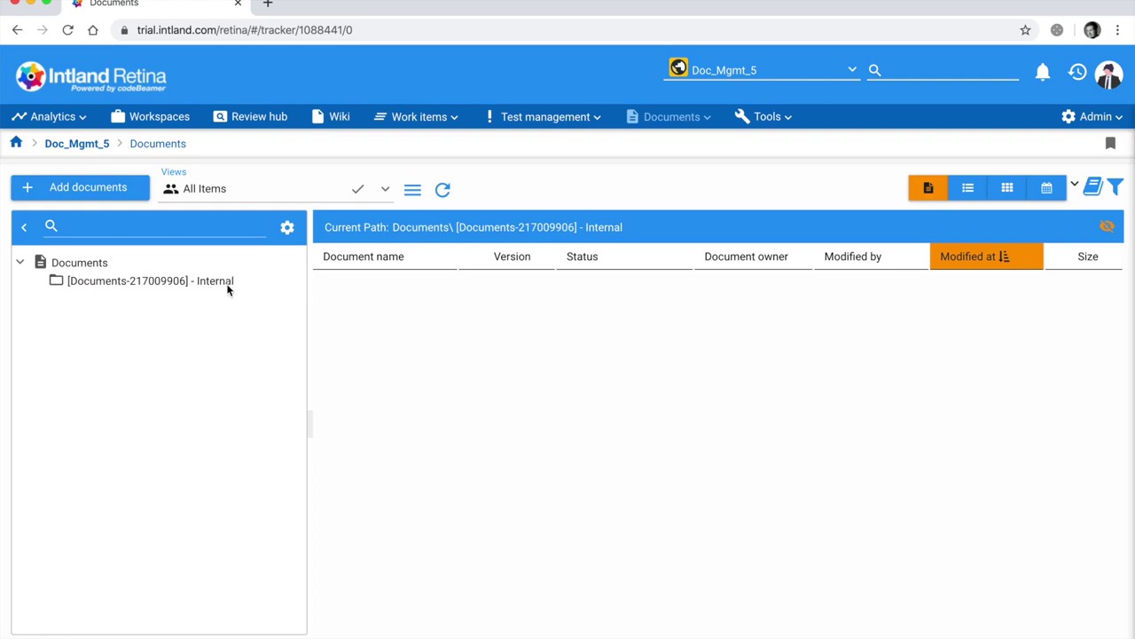
click(129, 282)
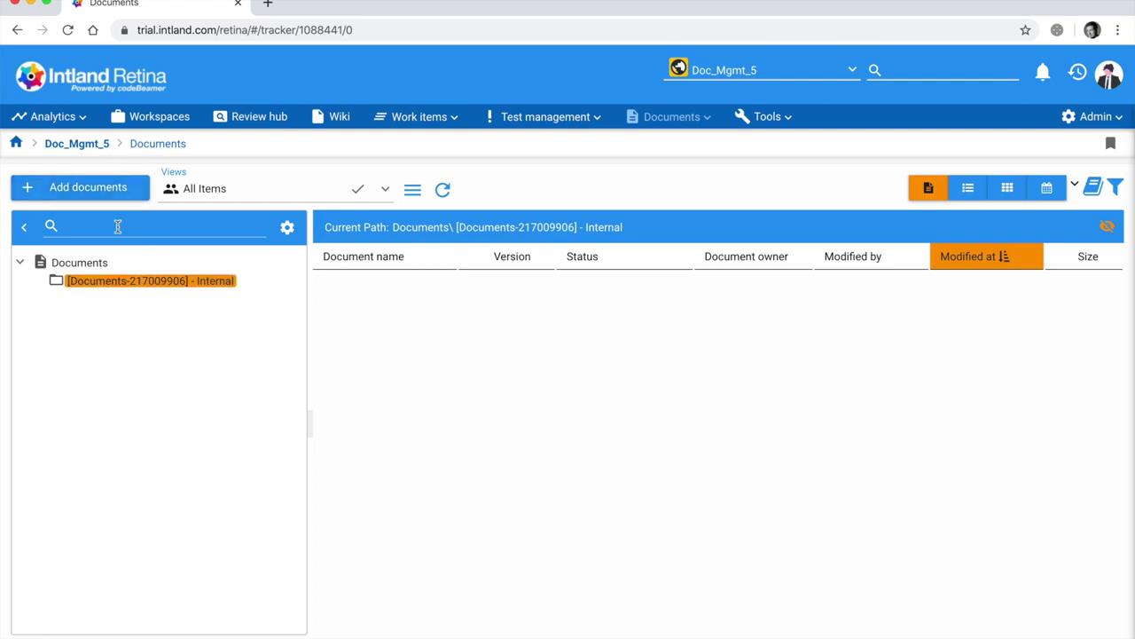
click(103, 193)
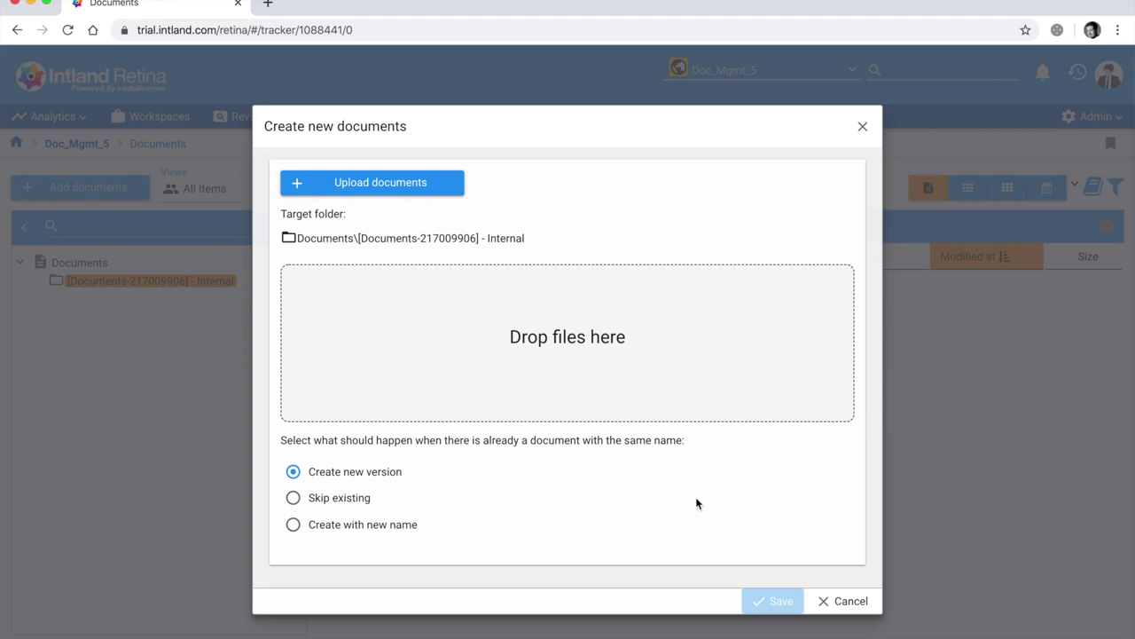
click(427, 186)
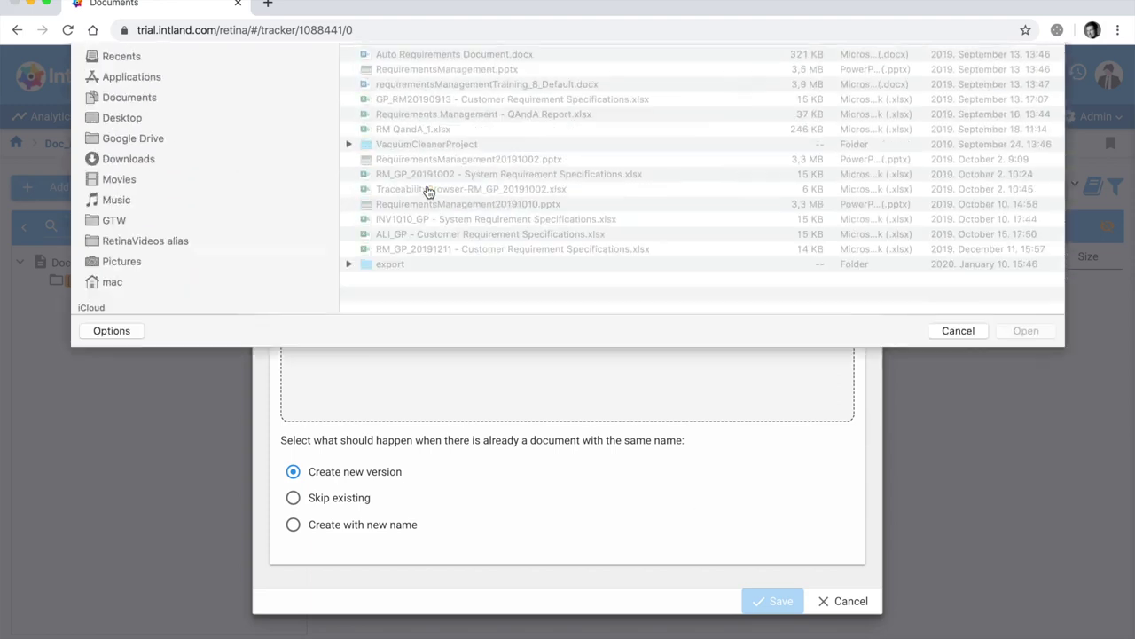
click(389, 103)
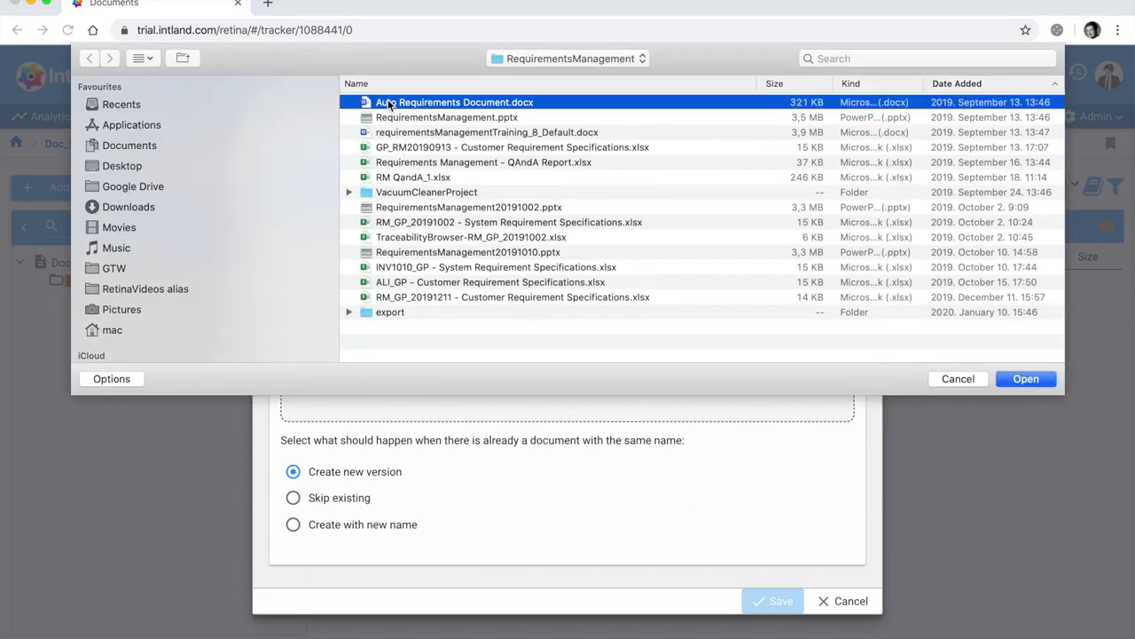
shift+click(408, 148)
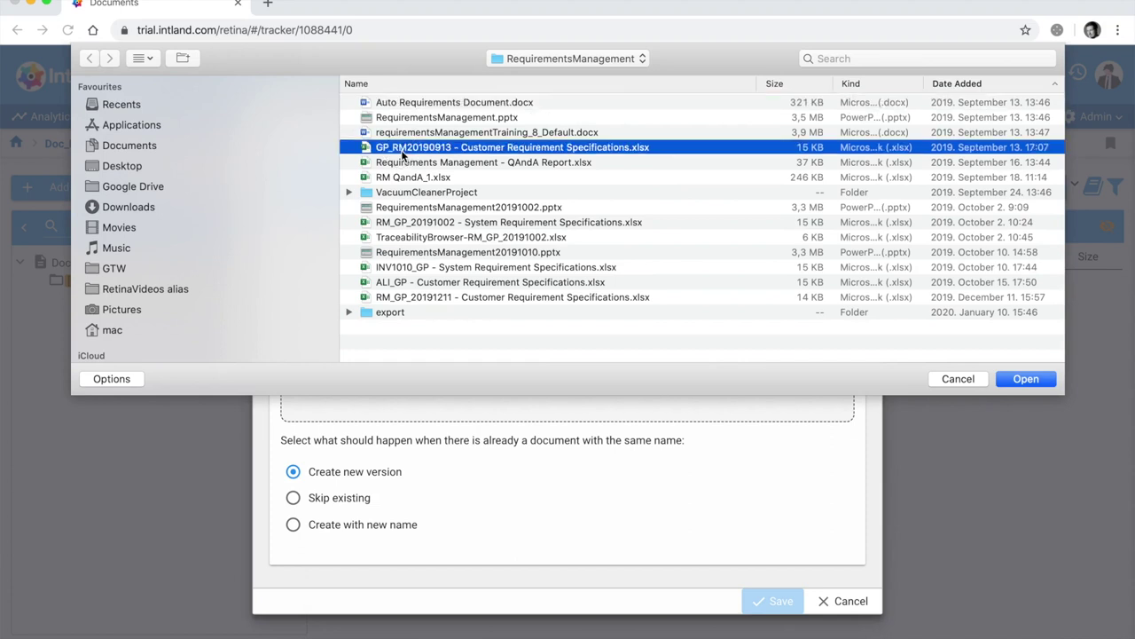
click(1024, 379)
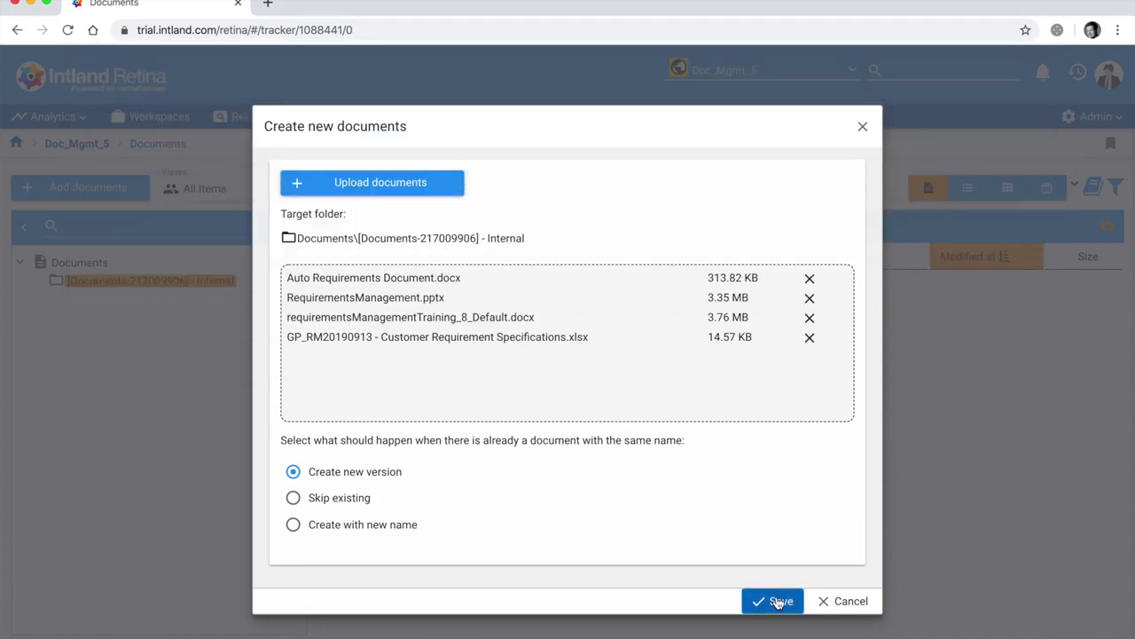
click(778, 602)
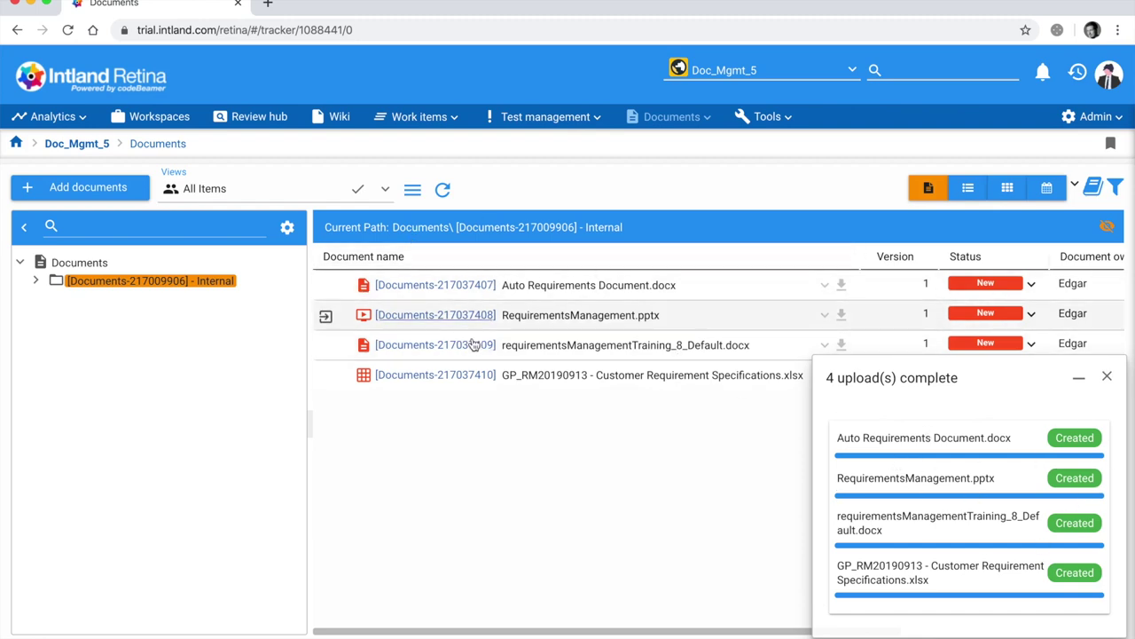
click(1107, 379)
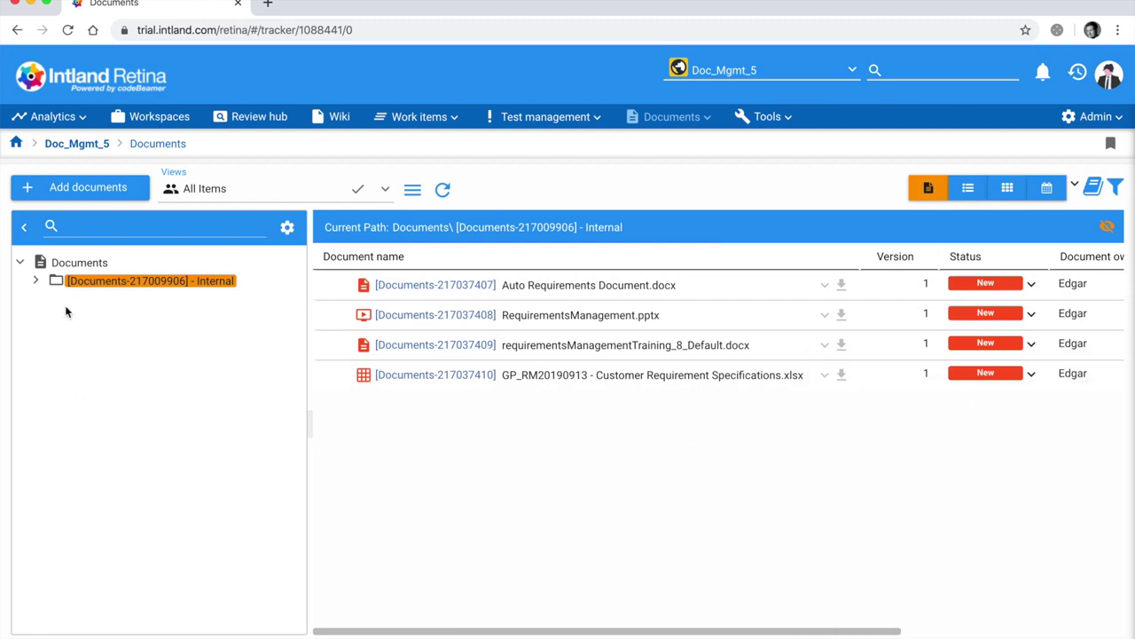
Create a second folder named Published directly under the Documents root.
click(64, 269)
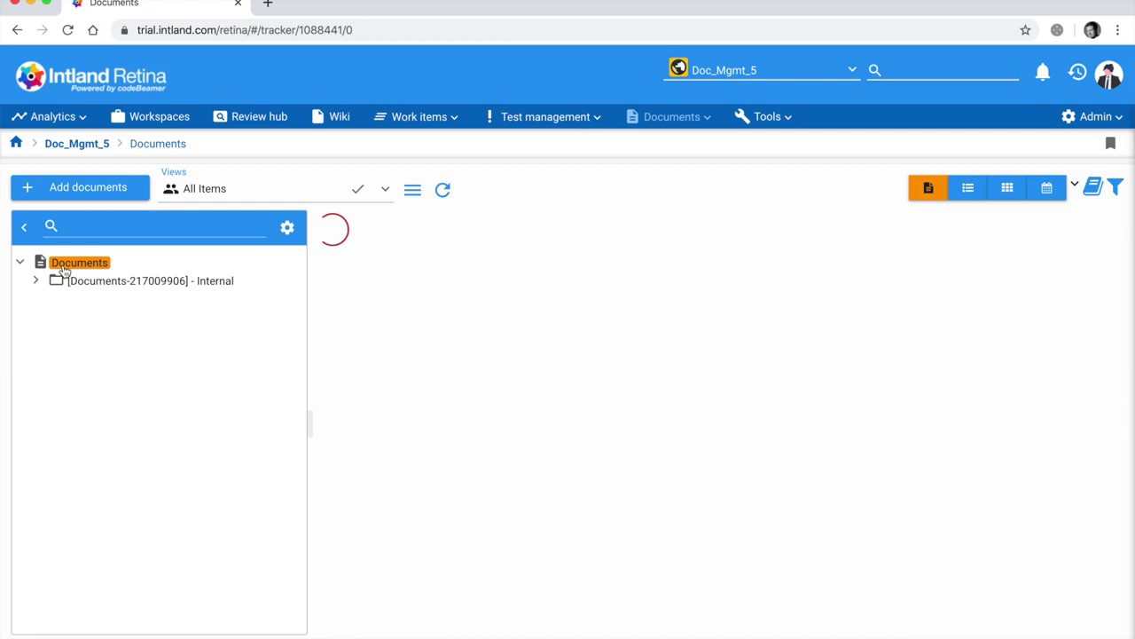
right_click(64, 268)
mouse_move(102, 286)
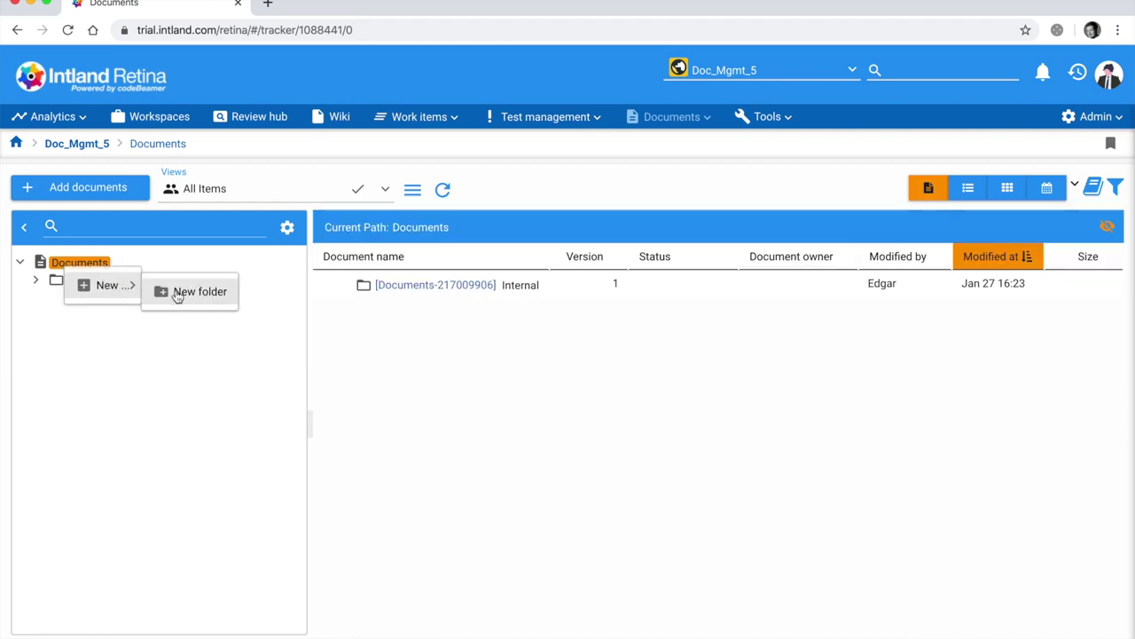
click(178, 295)
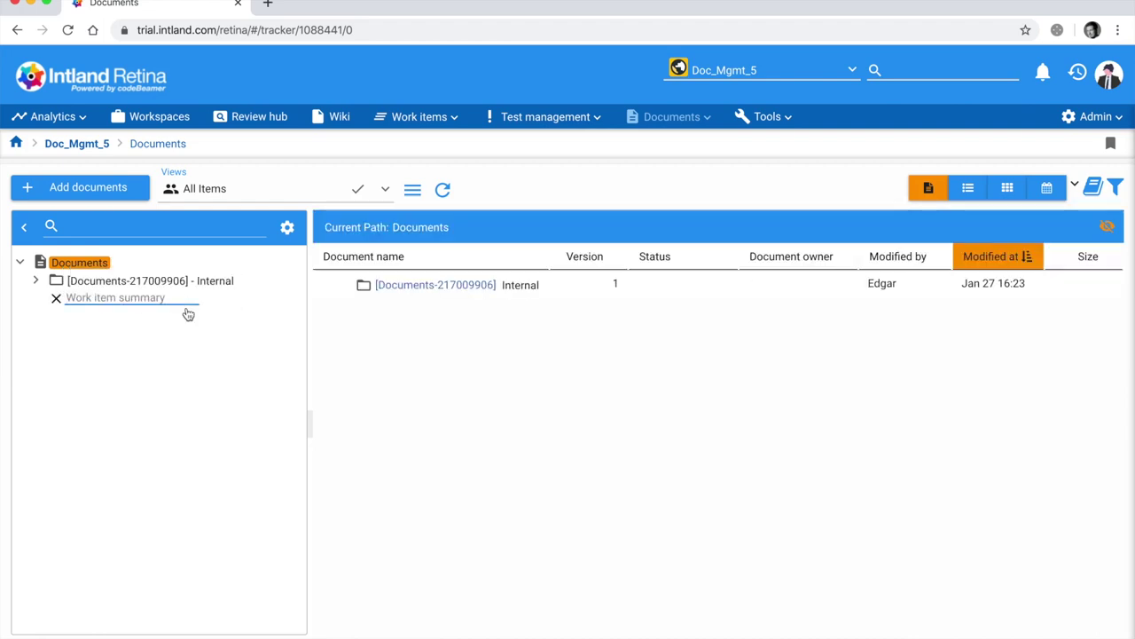
text(P)
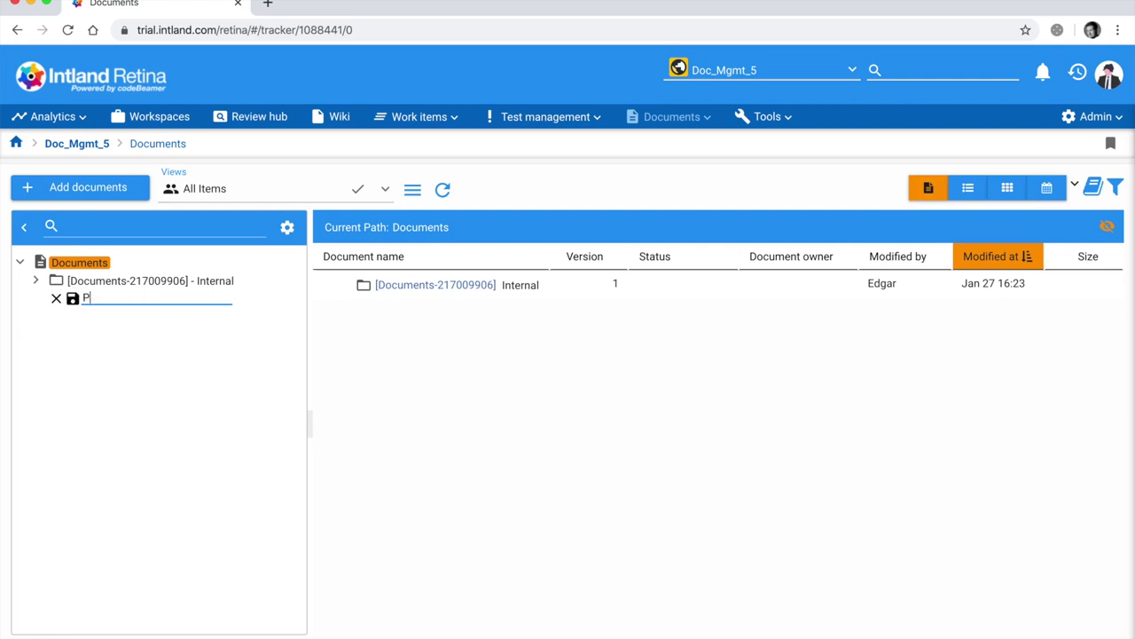
text(ublished)
key(Return)
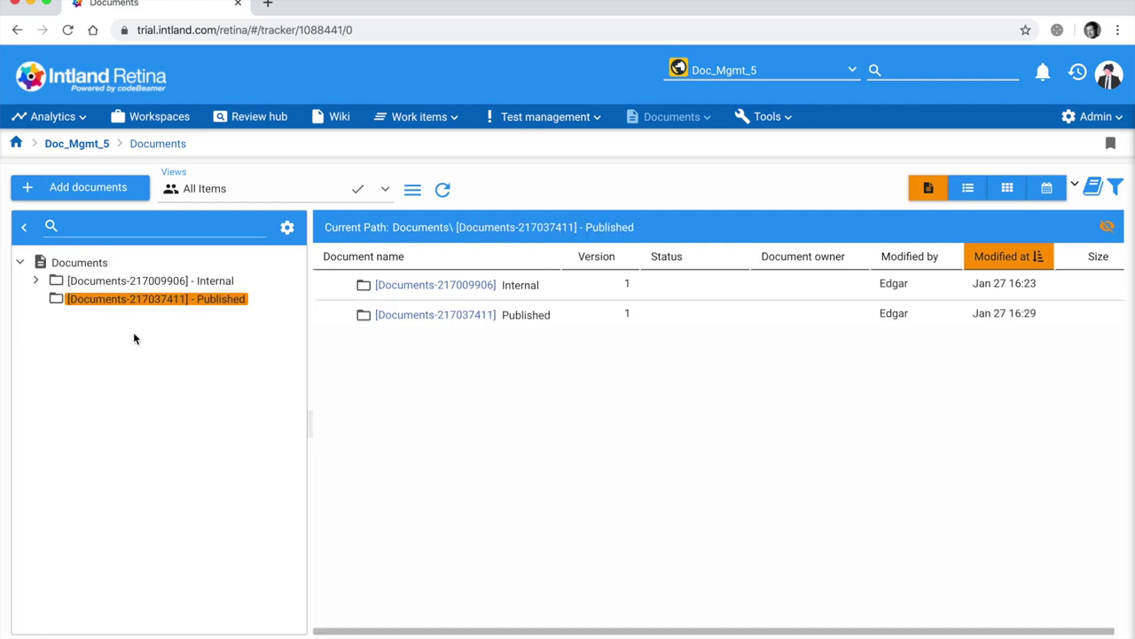
Upload Medical_Safety_Requirements1.3.docx from the RetinaVideos files into the Published folder.
click(88, 187)
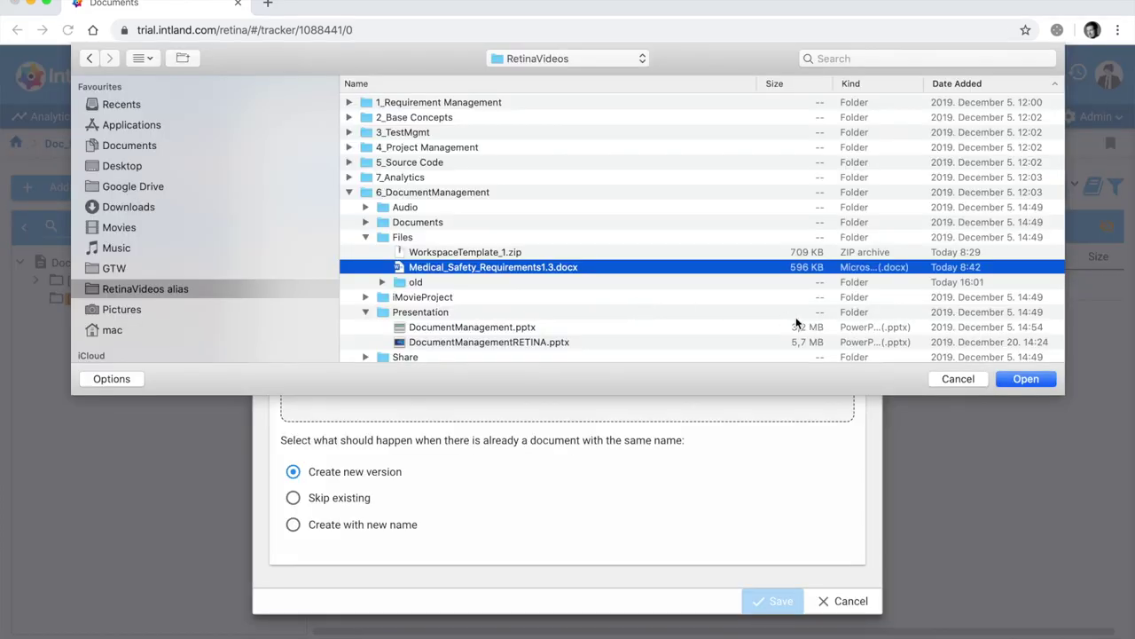
click(1024, 383)
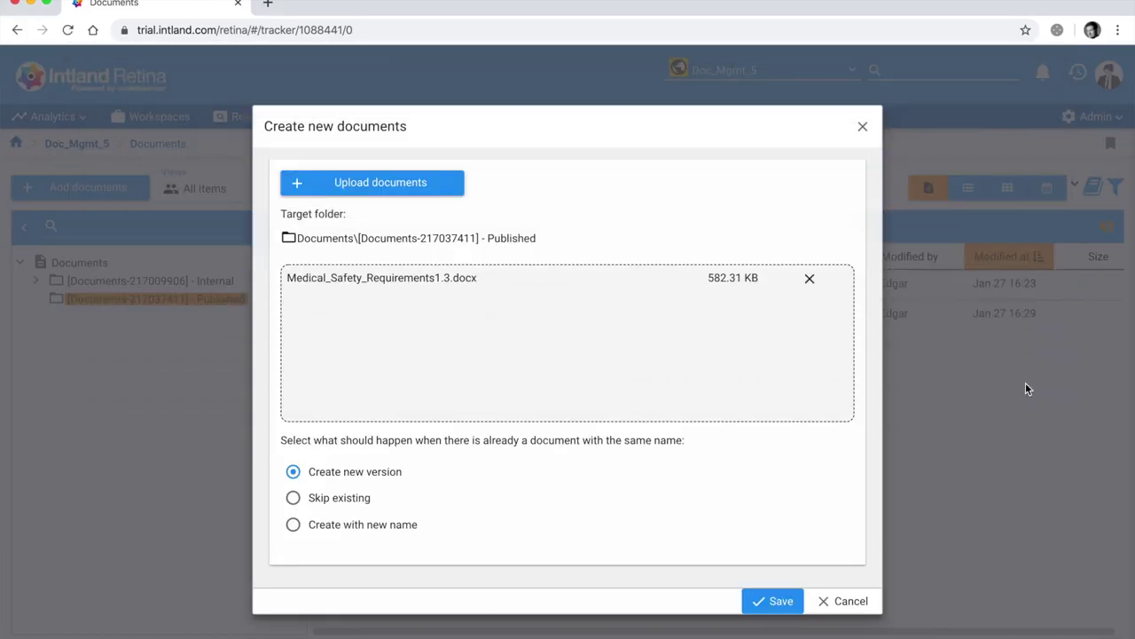
click(772, 609)
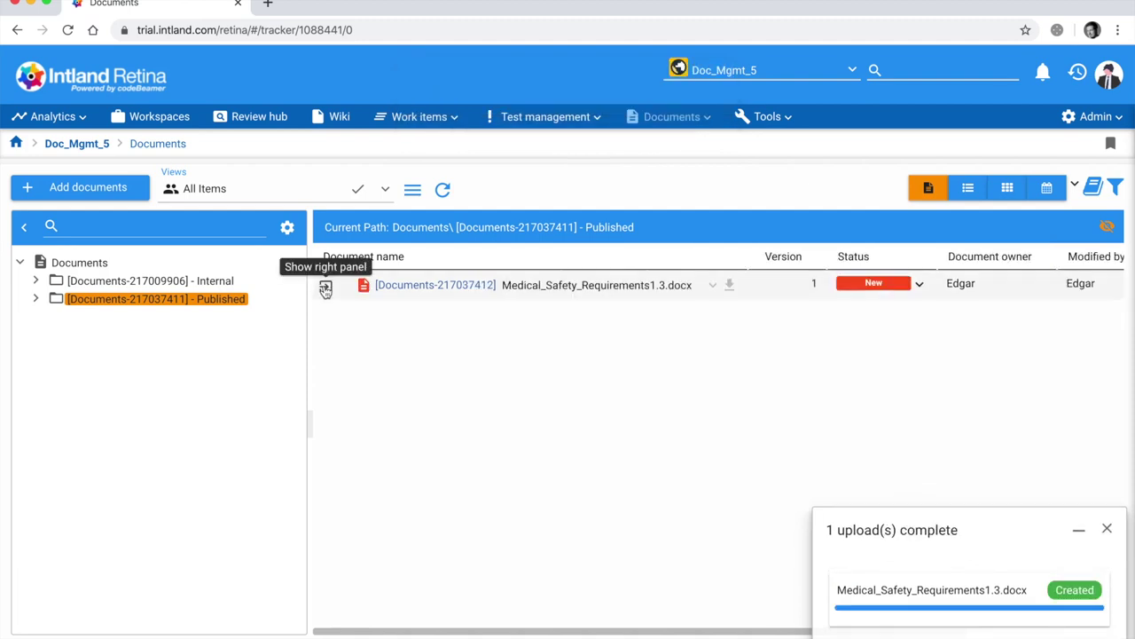
Set the type of Medical_Safety_Requirements1.3.docx to Functional and its confidentiality level to External.
click(326, 287)
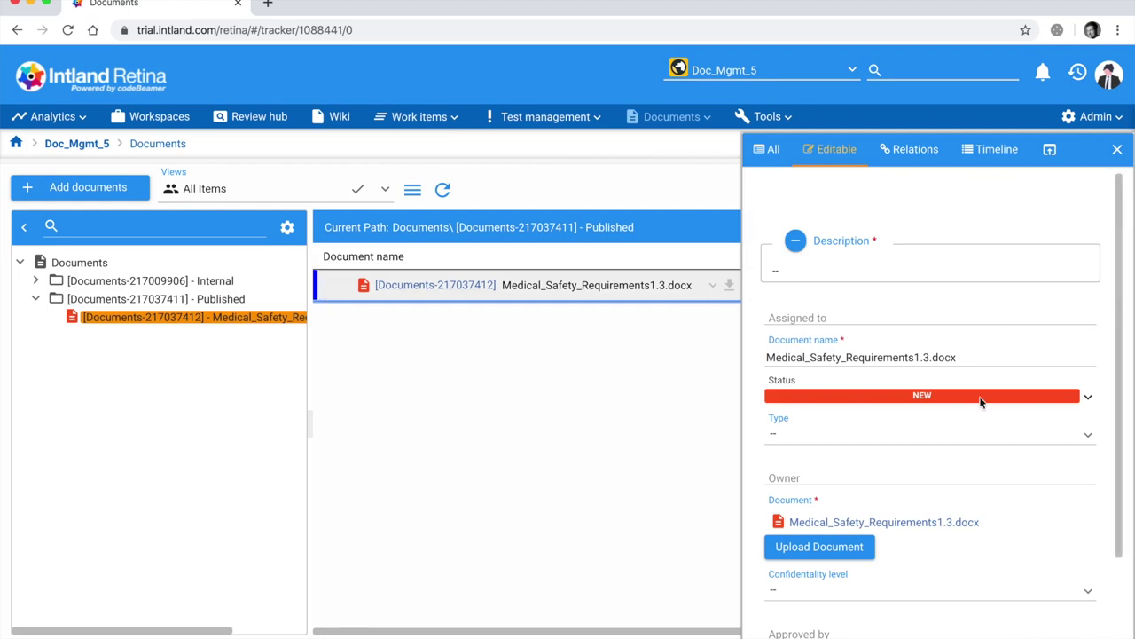
click(1089, 436)
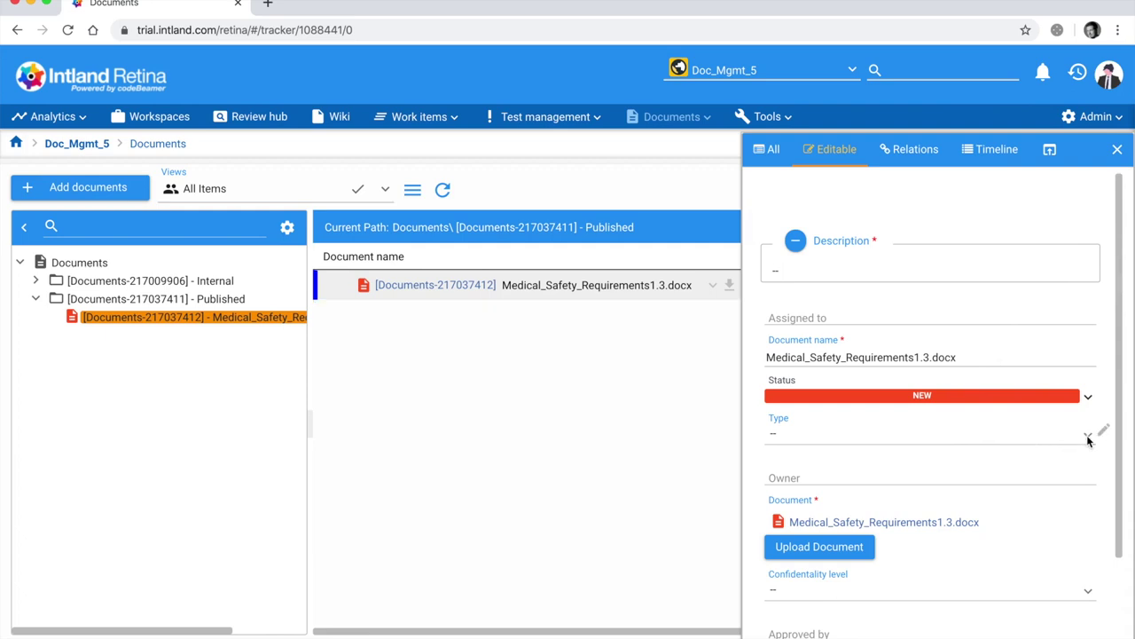
scroll(881, 524, down, 2)
scroll(880, 524, up, 1)
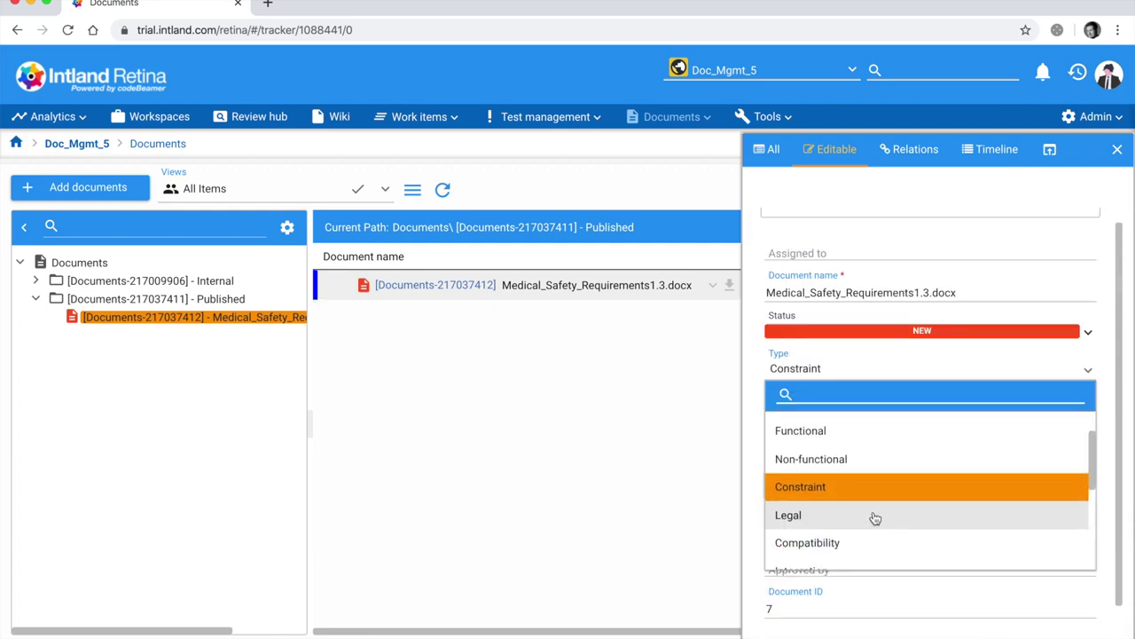
click(810, 429)
scroll(873, 443, down, 2)
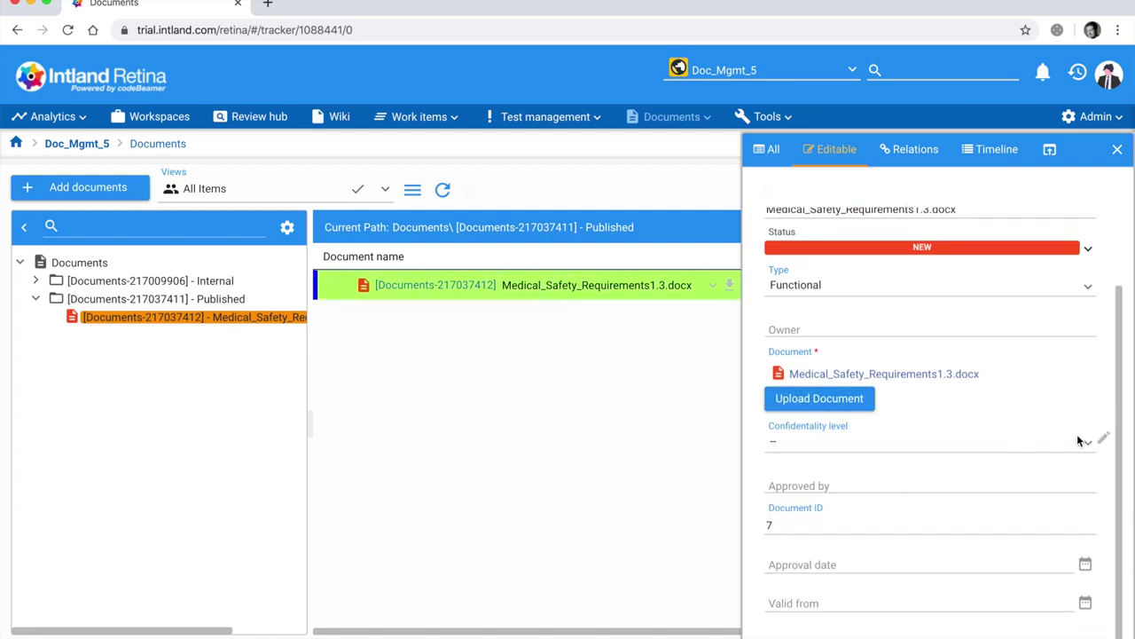
click(1089, 444)
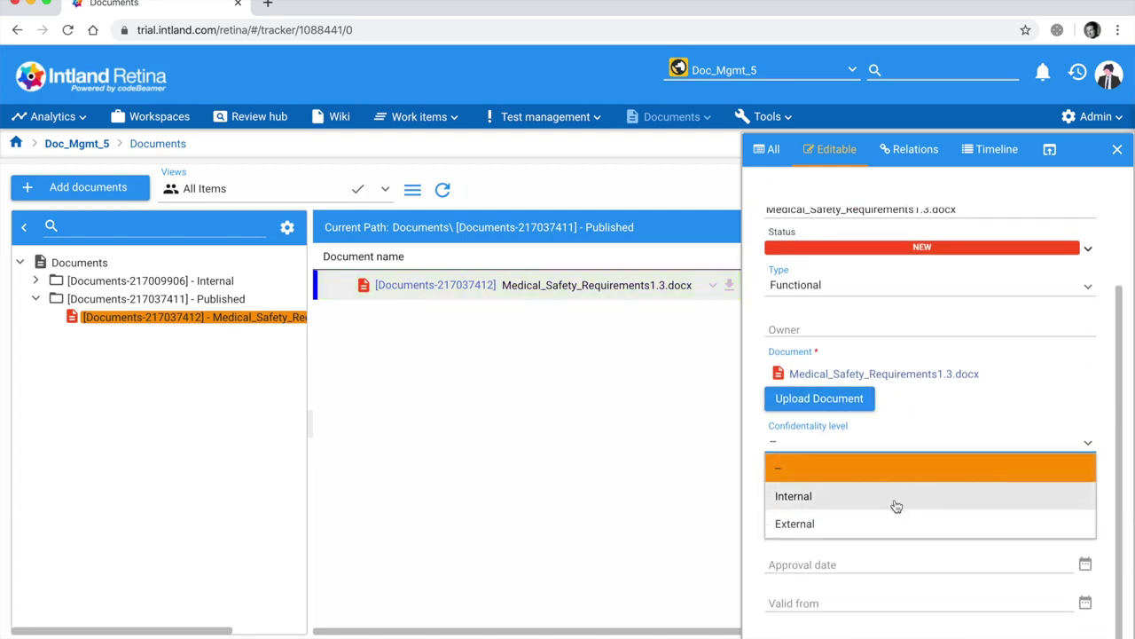
click(835, 525)
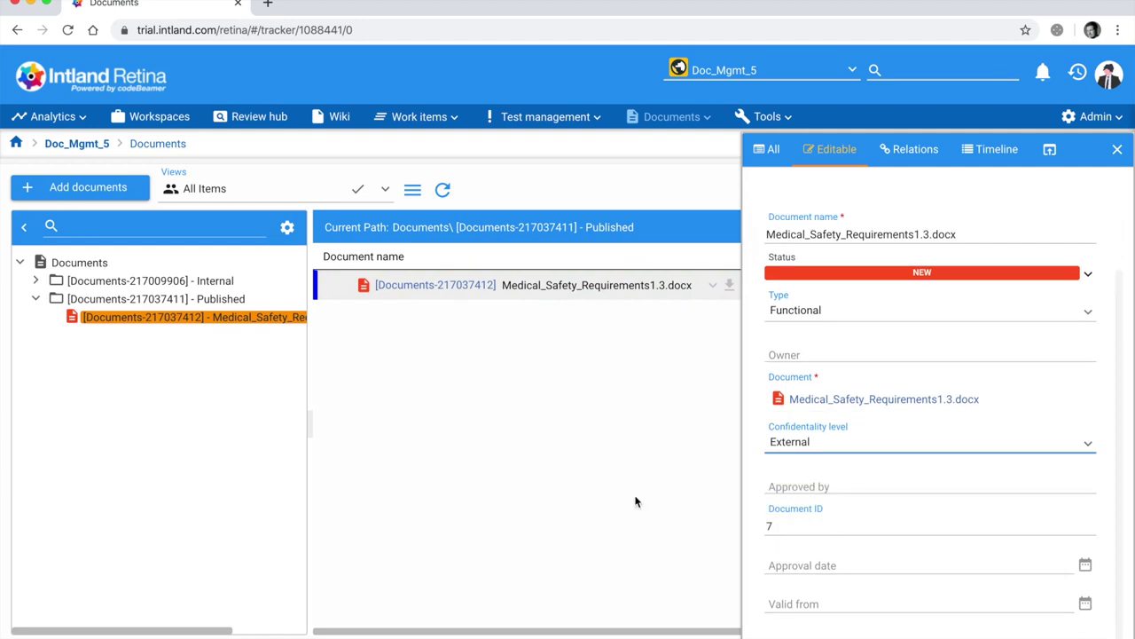
Open the full details of Medical_Safety_Requirements1.3.docx, examine its change history, and return to the document list, dismissing the upload notice.
click(140, 325)
double_click(151, 320)
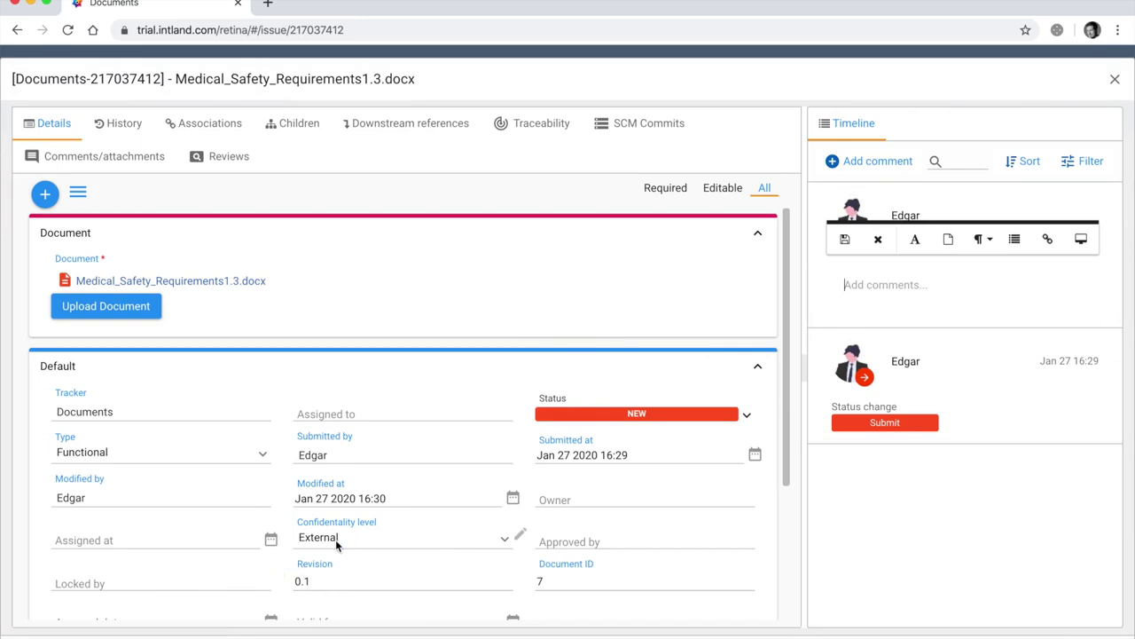
click(127, 126)
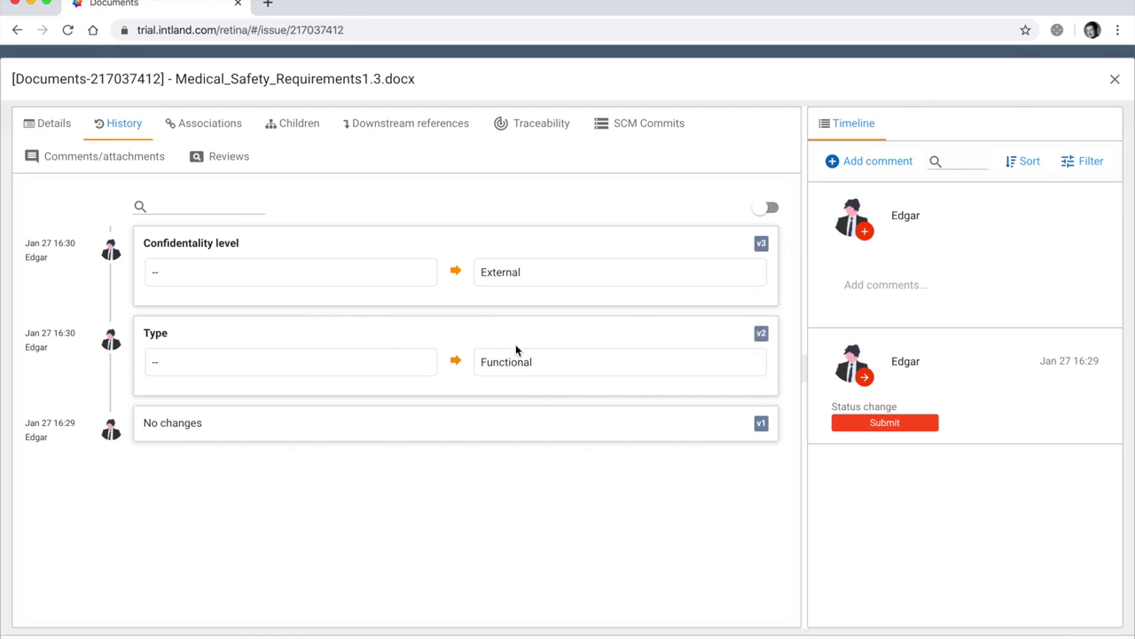
key(Escape)
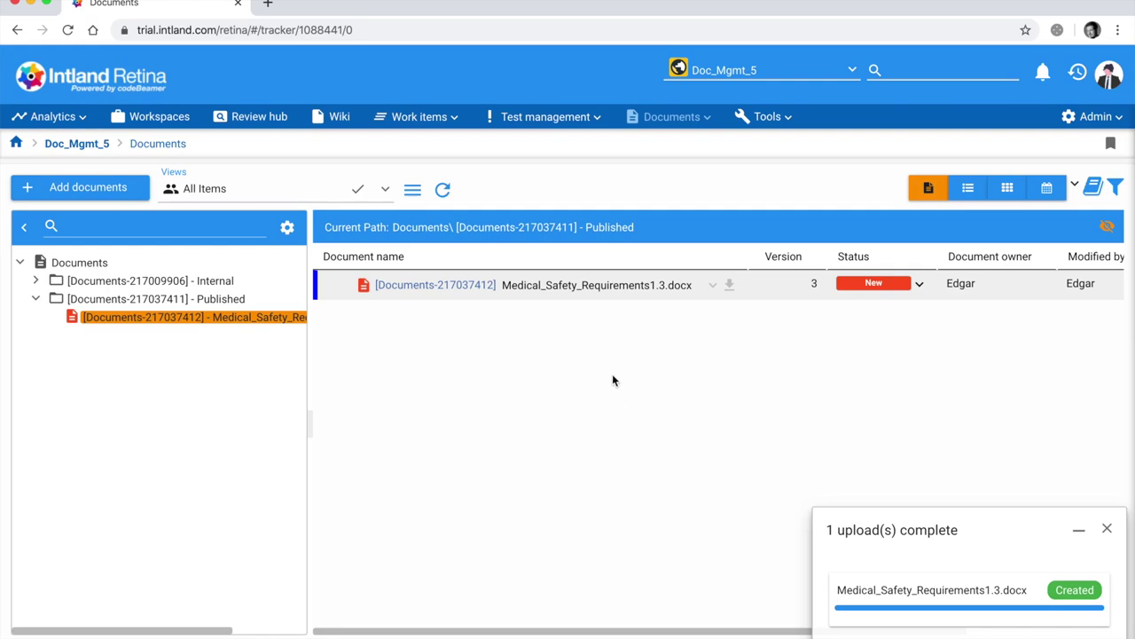
click(1107, 527)
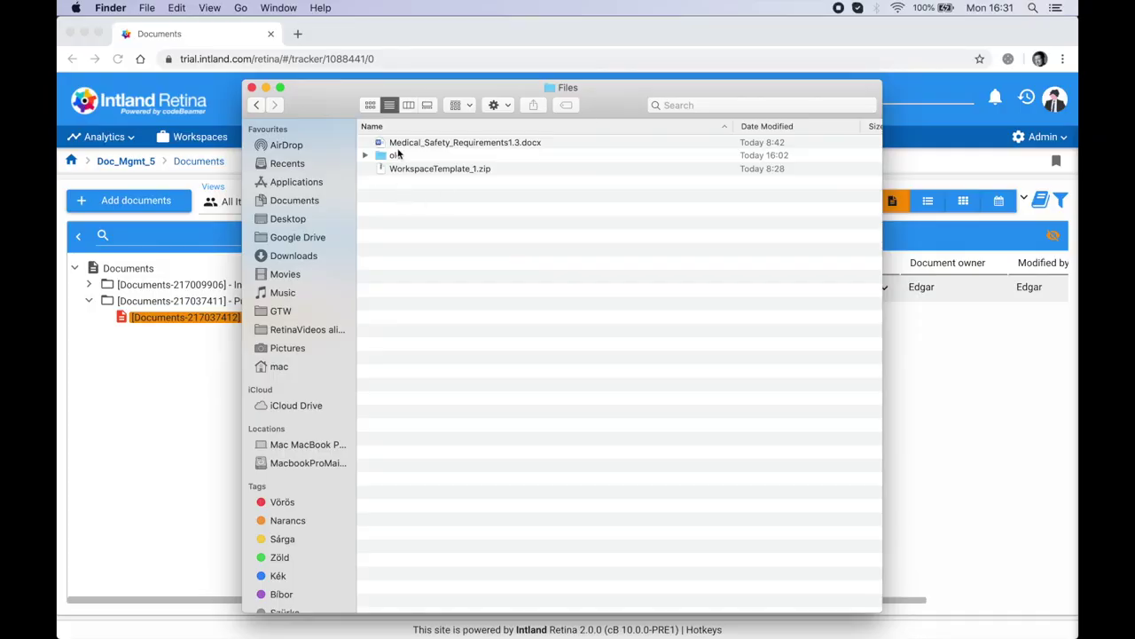
Open the local Medical_Safety_Requirements1.3.docx in Word and delete the main title above the standards table.
click(397, 144)
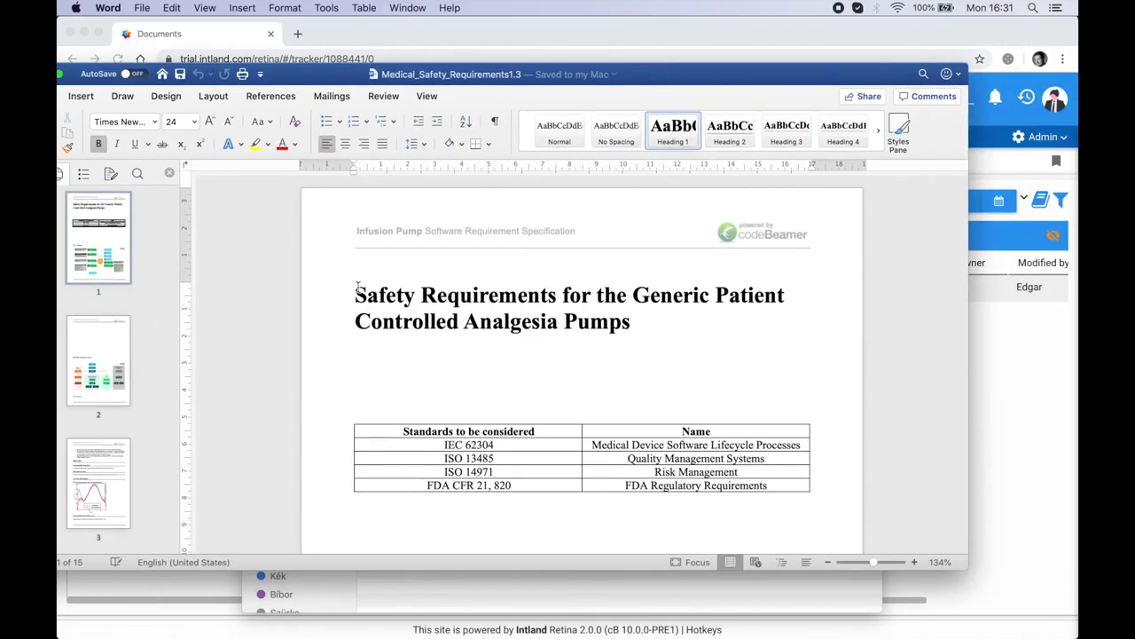
drag(358, 286, 698, 354)
key(BackSpace)
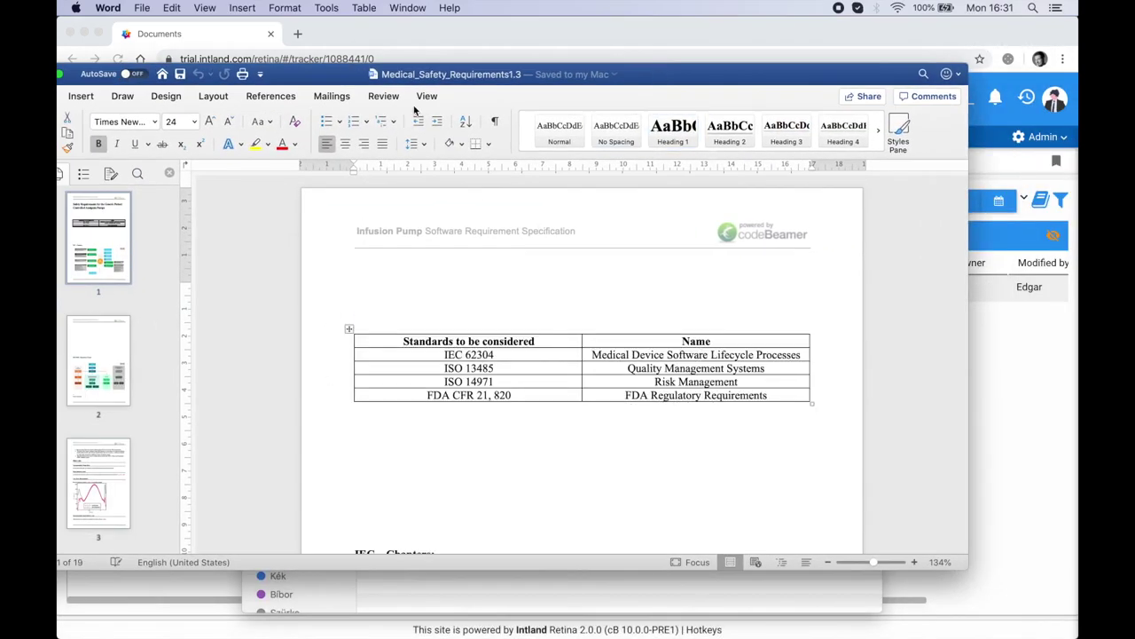
Save the edited Word document as Medical_Safety_Requirements1.4.docx in the Files folder and return to the document list in Chrome.
click(145, 8)
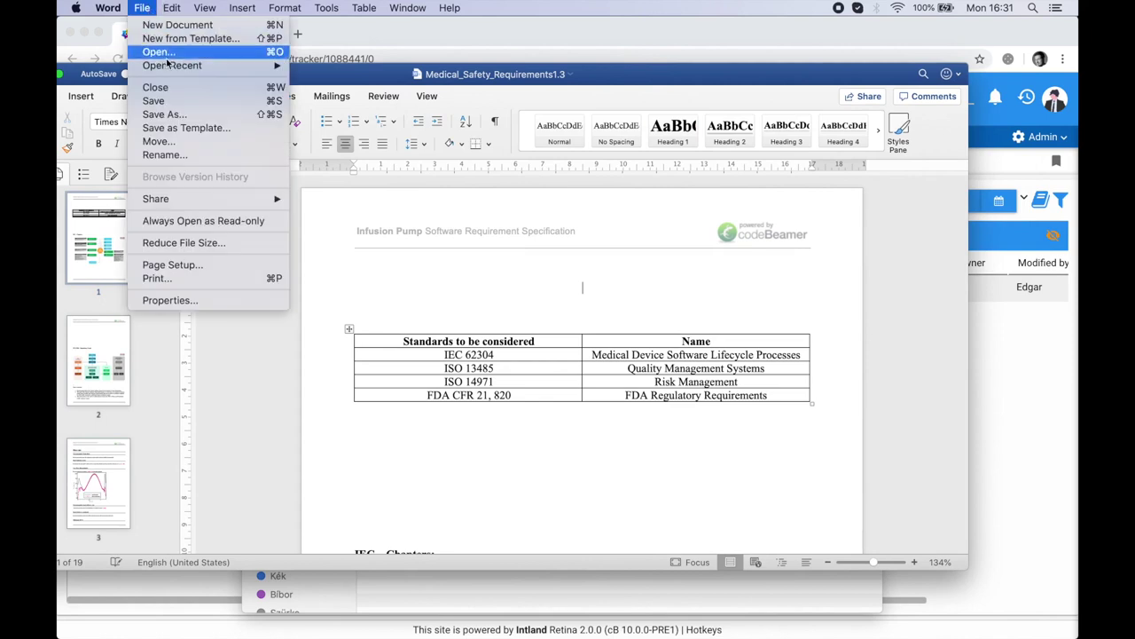
click(186, 115)
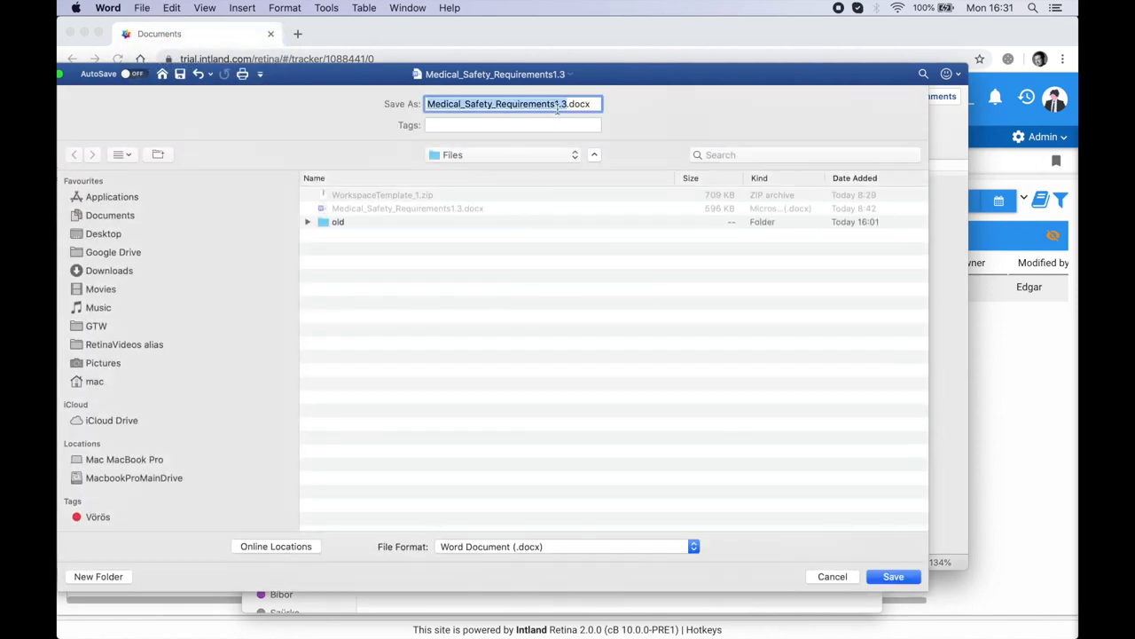
click(569, 104)
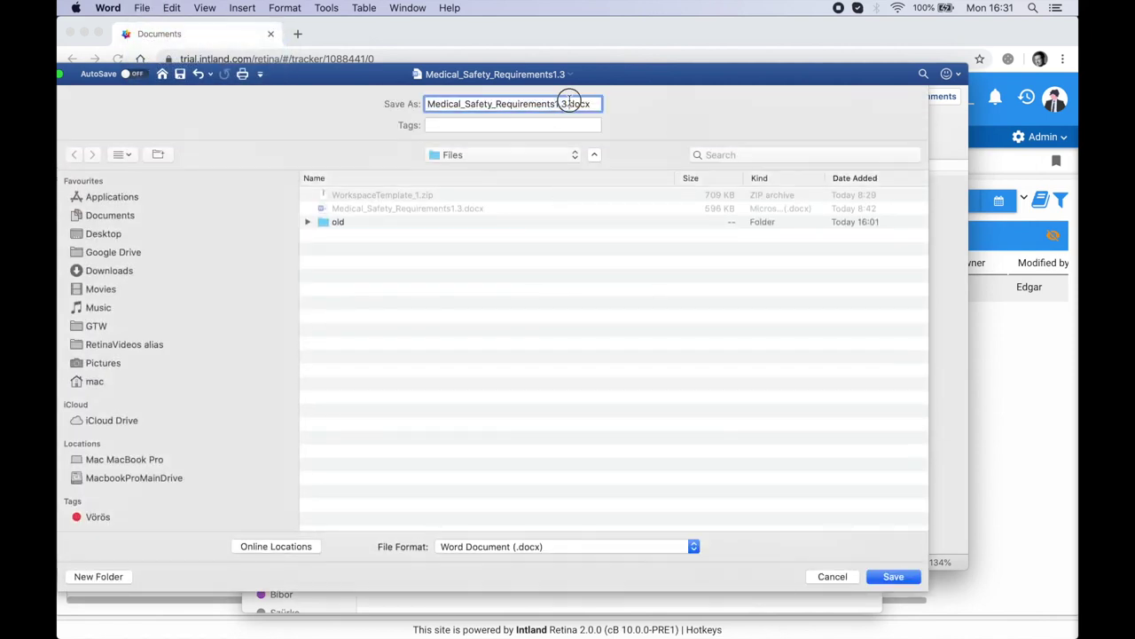
key(BackSpace)
text(4)
click(892, 577)
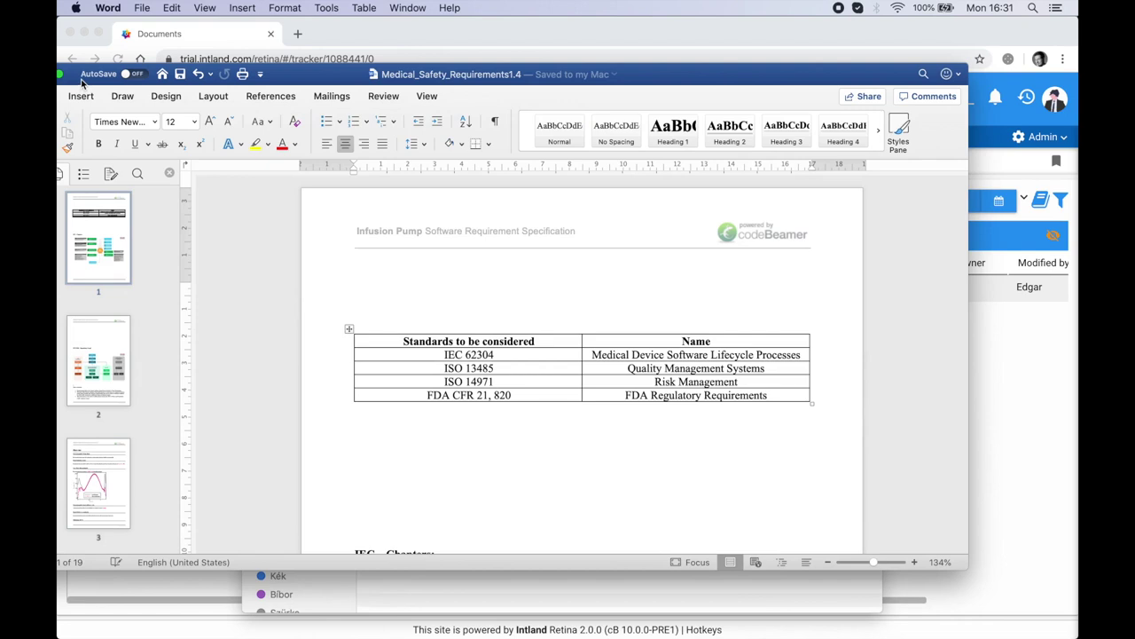
drag(78, 81, 202, 105)
click(195, 97)
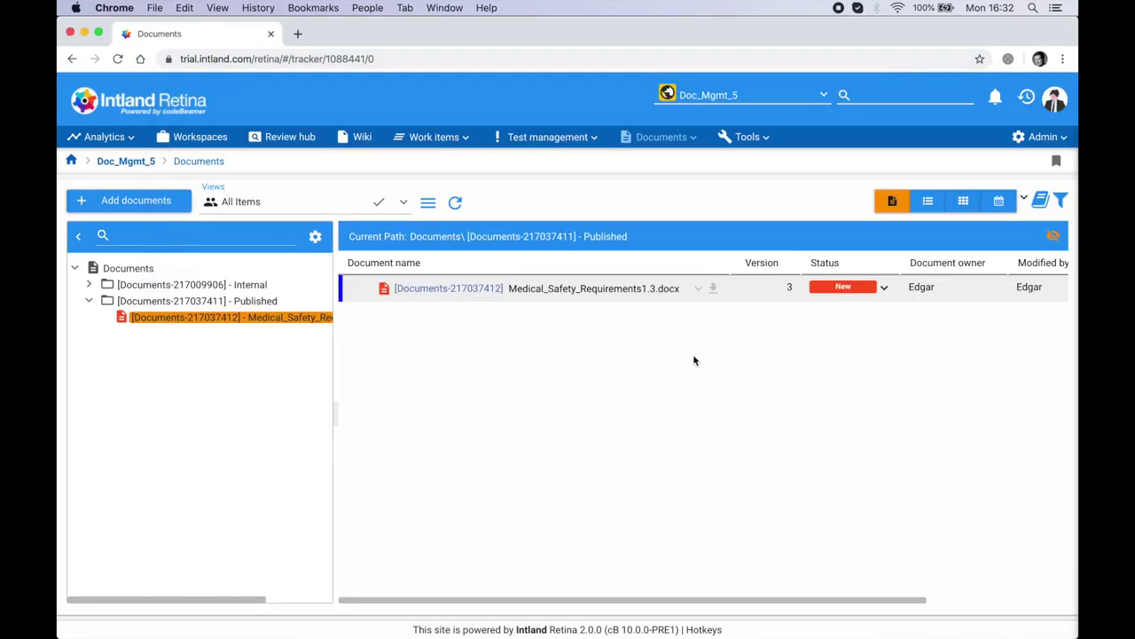
Upload Medical_Safety_Requirements1.4.docx as the new version of Medical_Safety_Requirements1.3.docx, confirming the replacement and dismissing the upload notice.
click(698, 291)
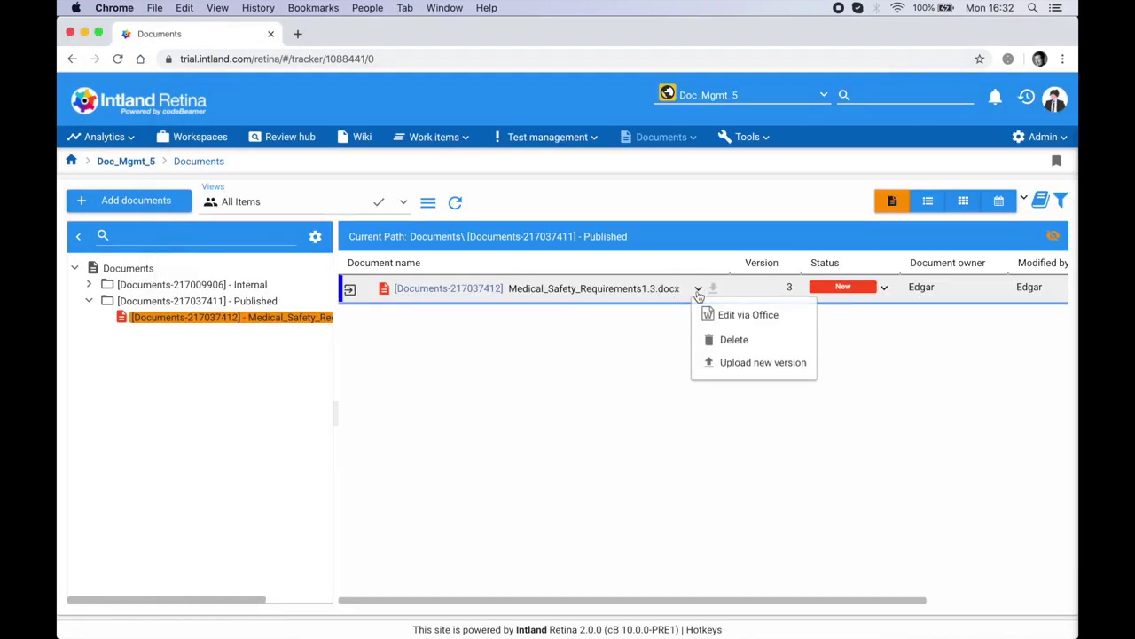
click(763, 363)
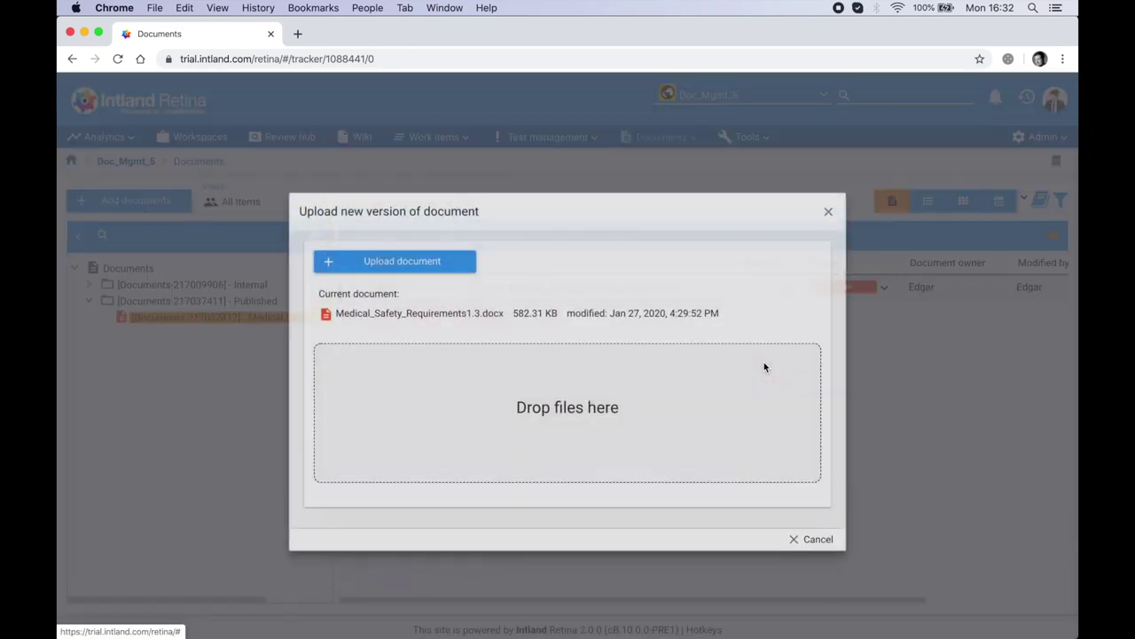
click(431, 242)
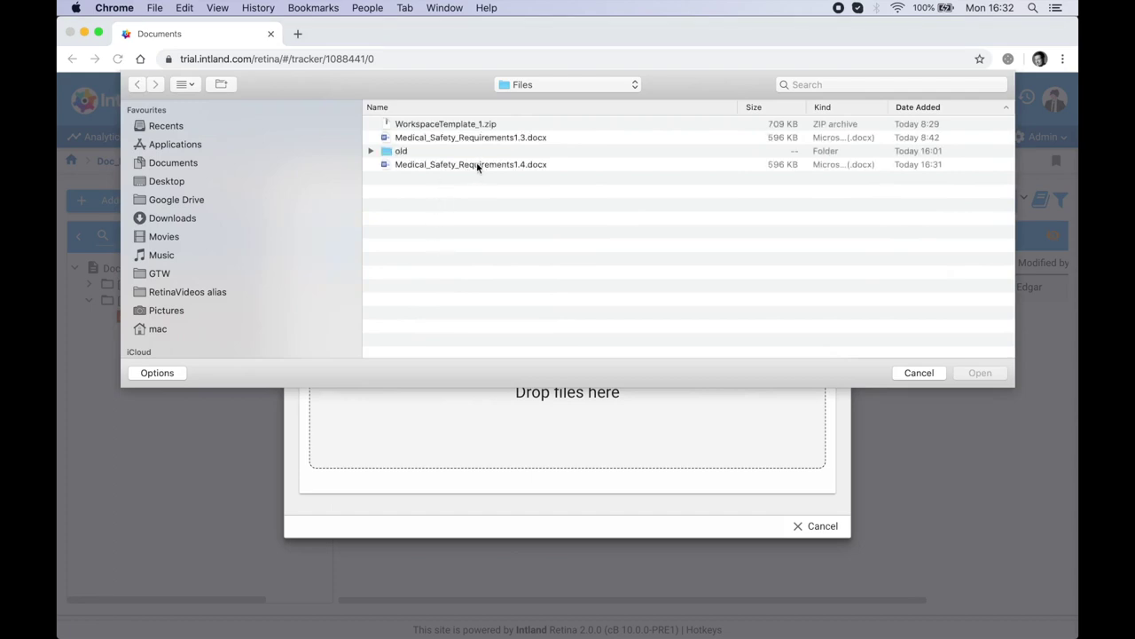
click(480, 165)
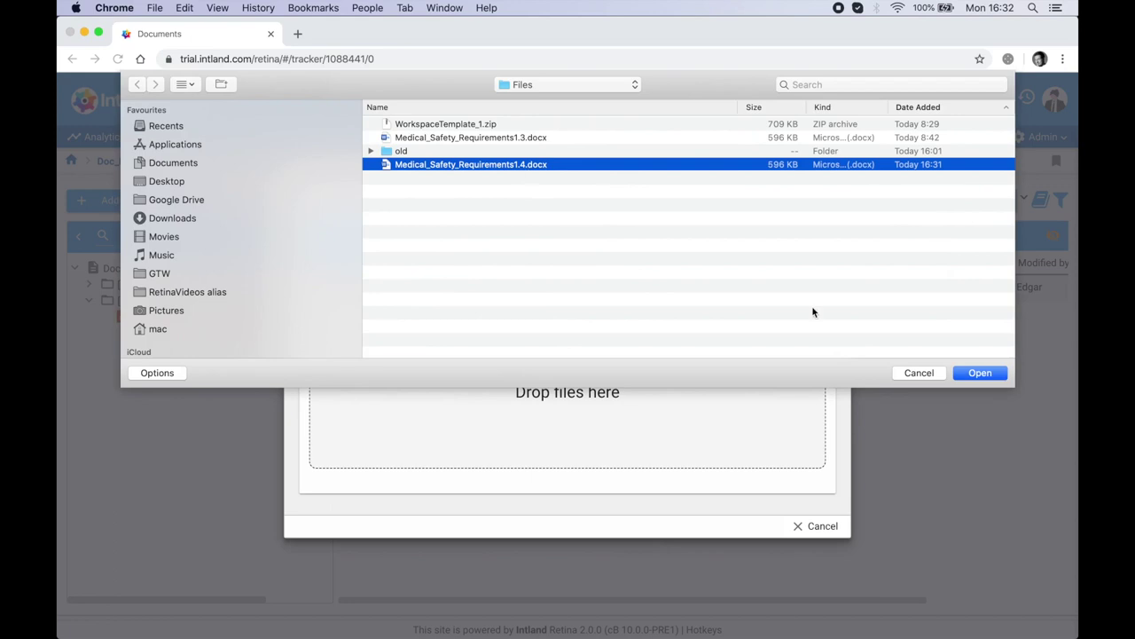
click(977, 370)
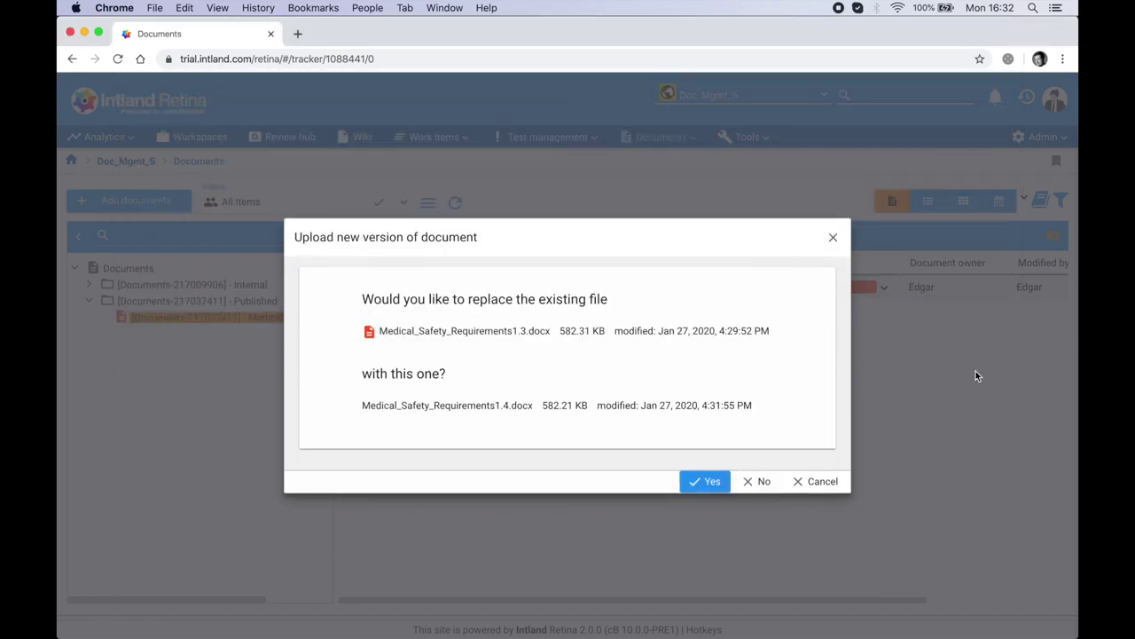
click(710, 477)
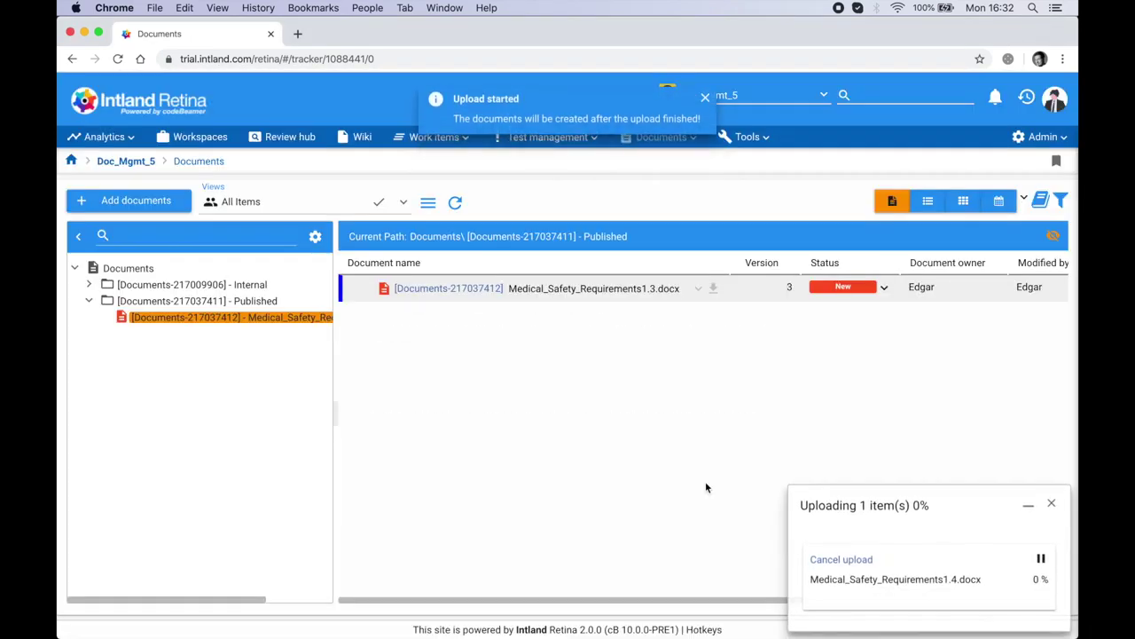
click(1050, 532)
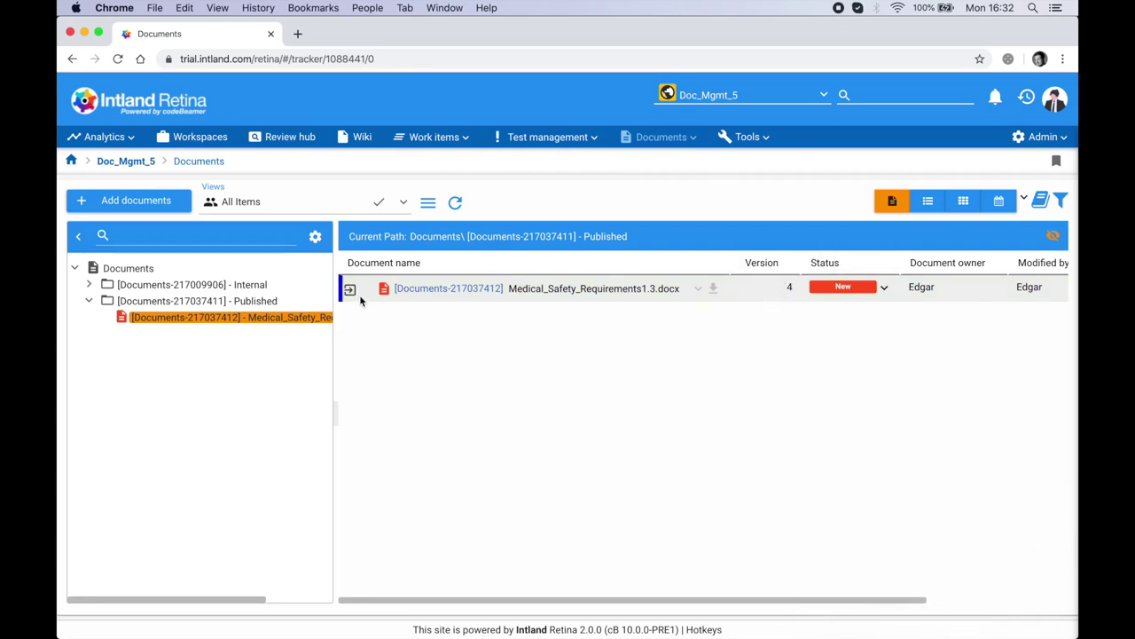
Open the details of the Medical_Safety_Requirements entry, examine its attached file, modification and revision fields, and return to the document list.
click(267, 325)
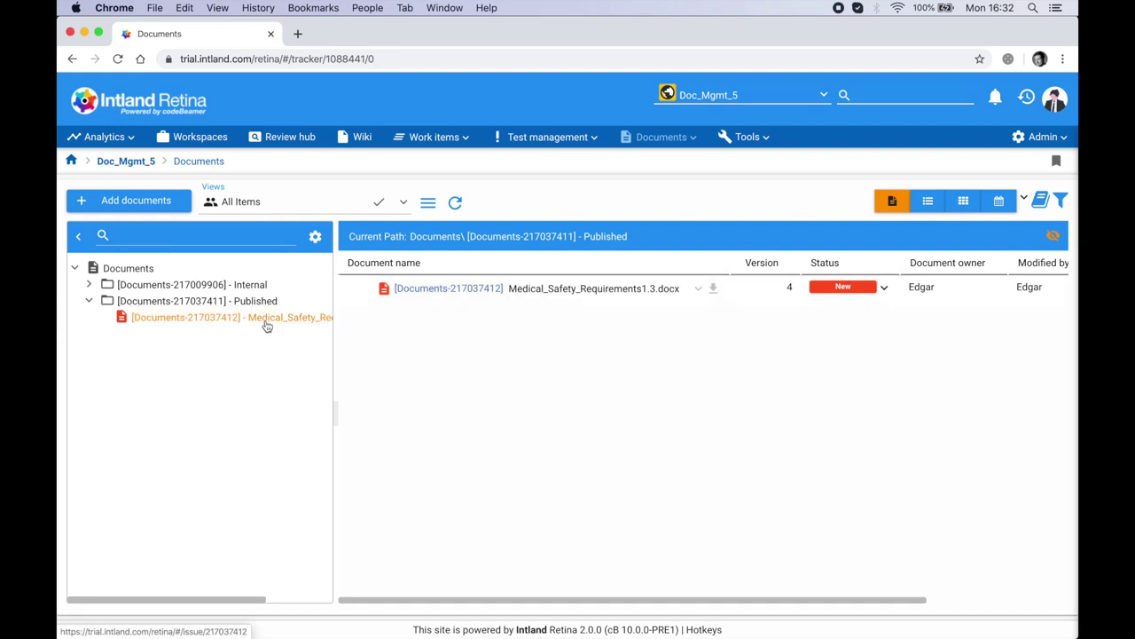
click(266, 324)
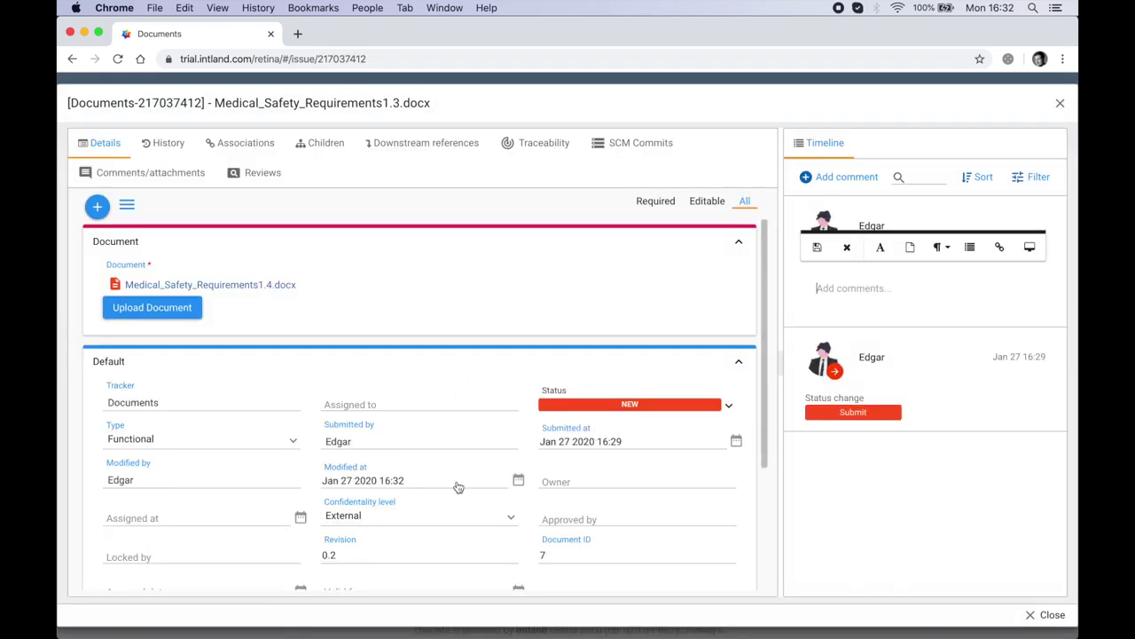
scroll(457, 488, down, 2)
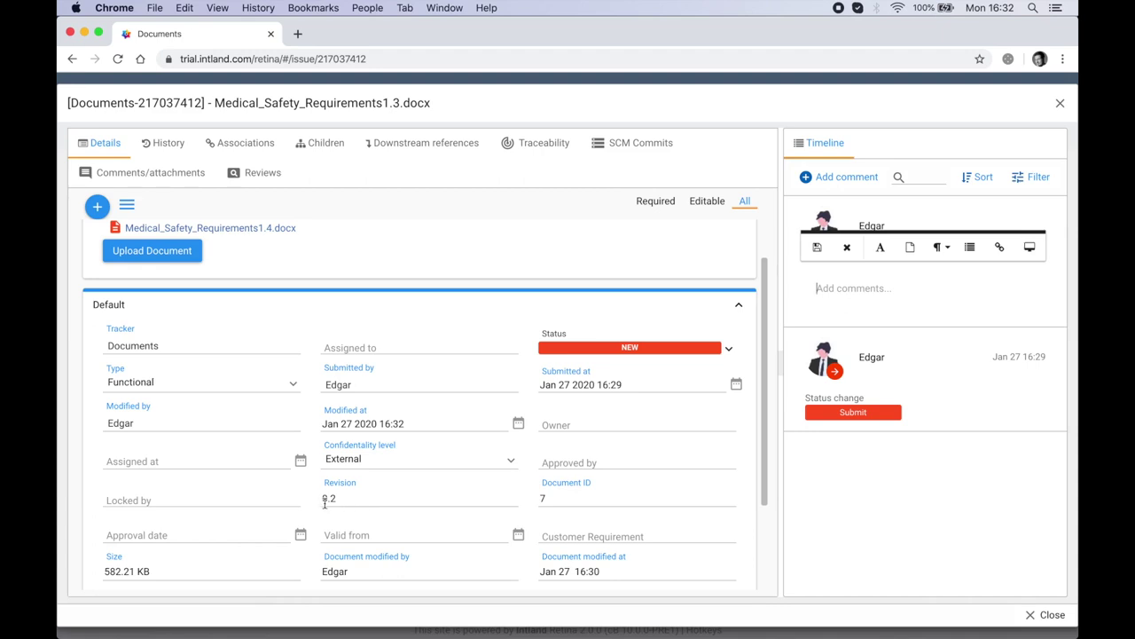
key(Escape)
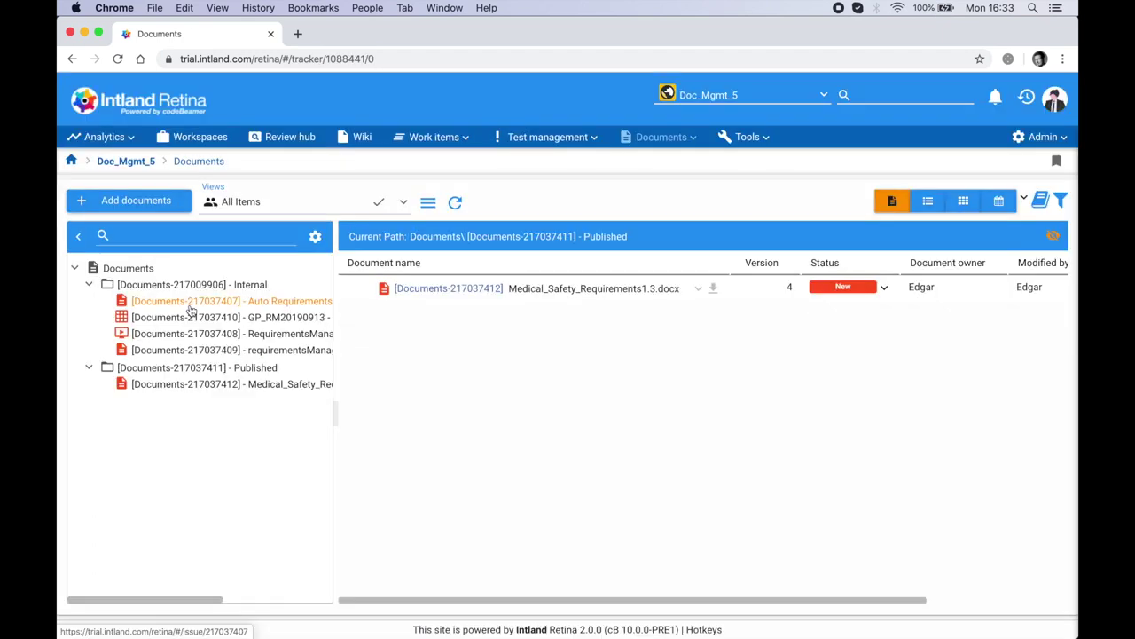
Move the Auto Requirements Document into the Published folder, and mass-edit the three documents left in Internal to type Constraint.
drag(218, 304, 217, 383)
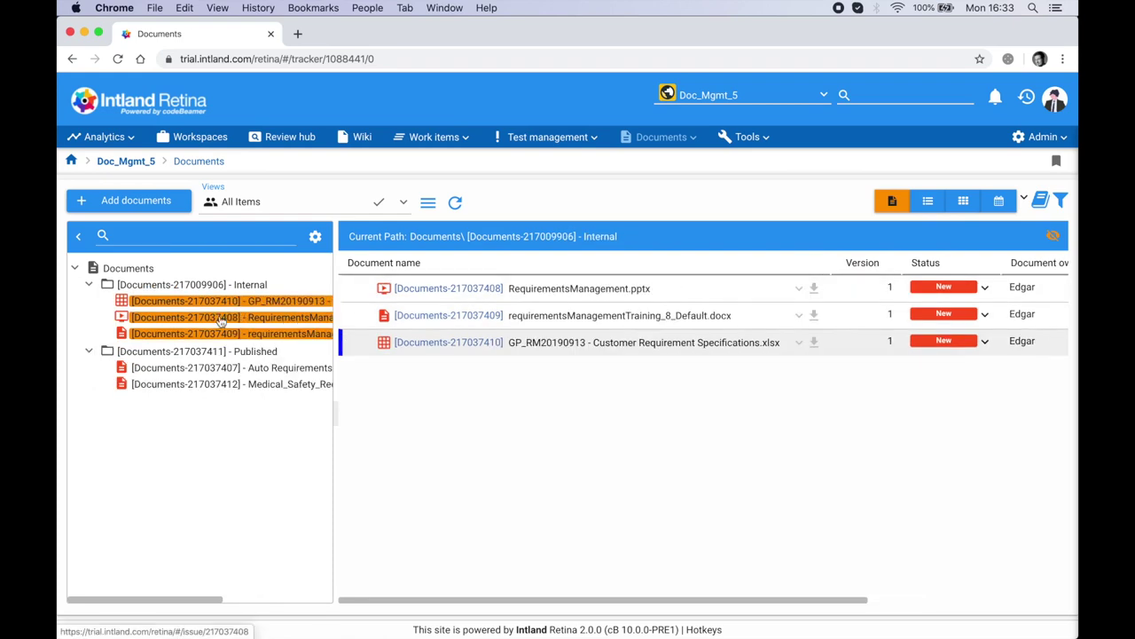
right_click(235, 321)
click(280, 383)
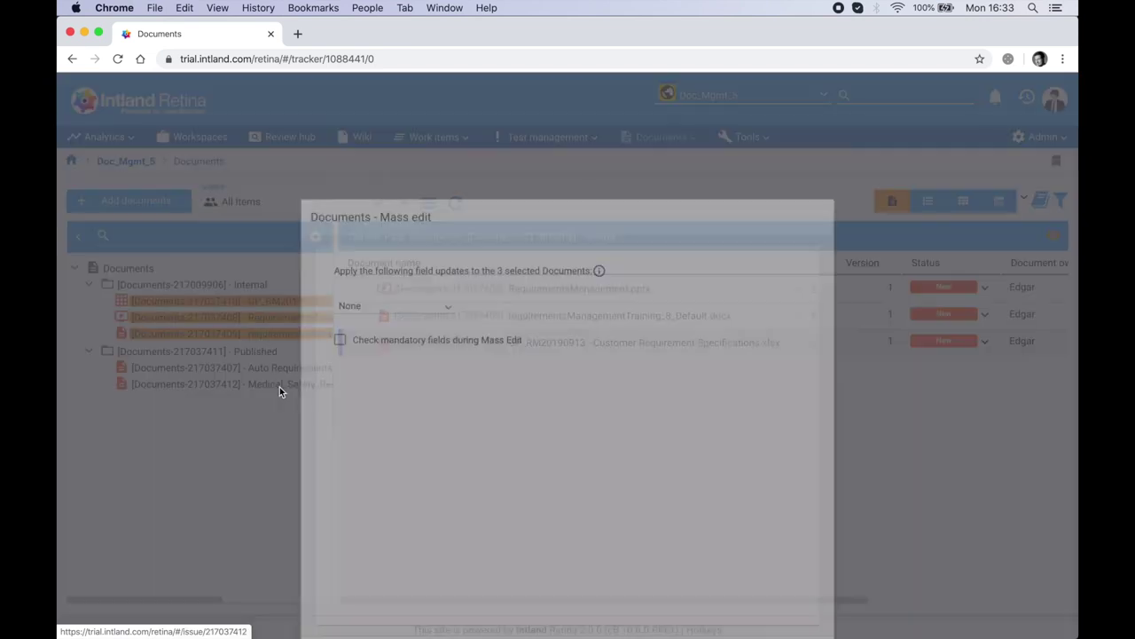
click(442, 228)
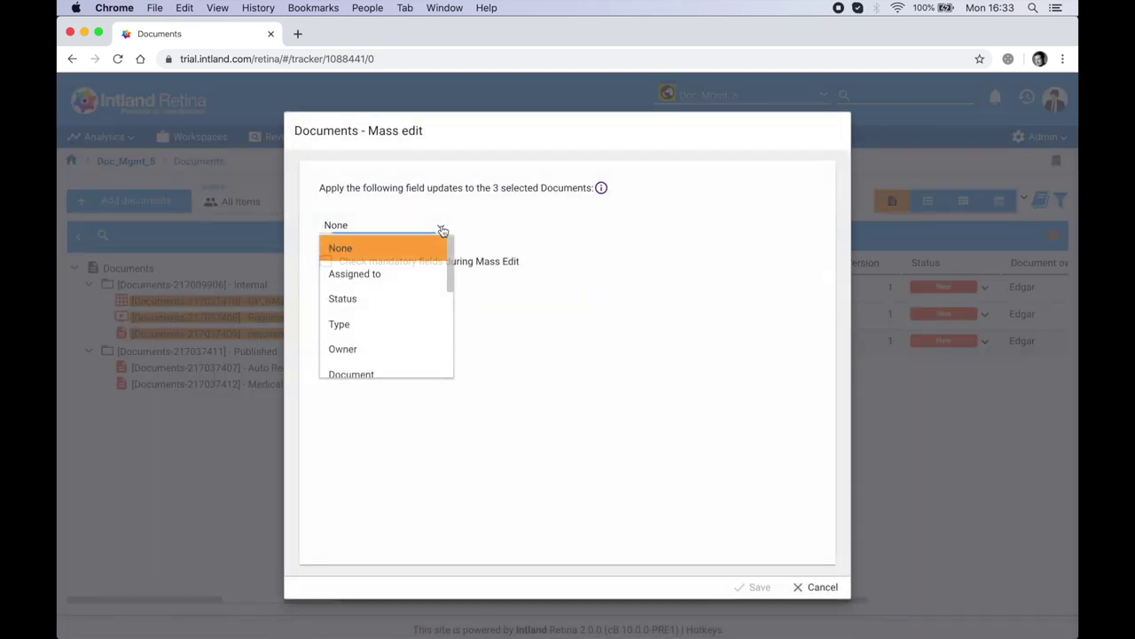
click(353, 323)
click(778, 270)
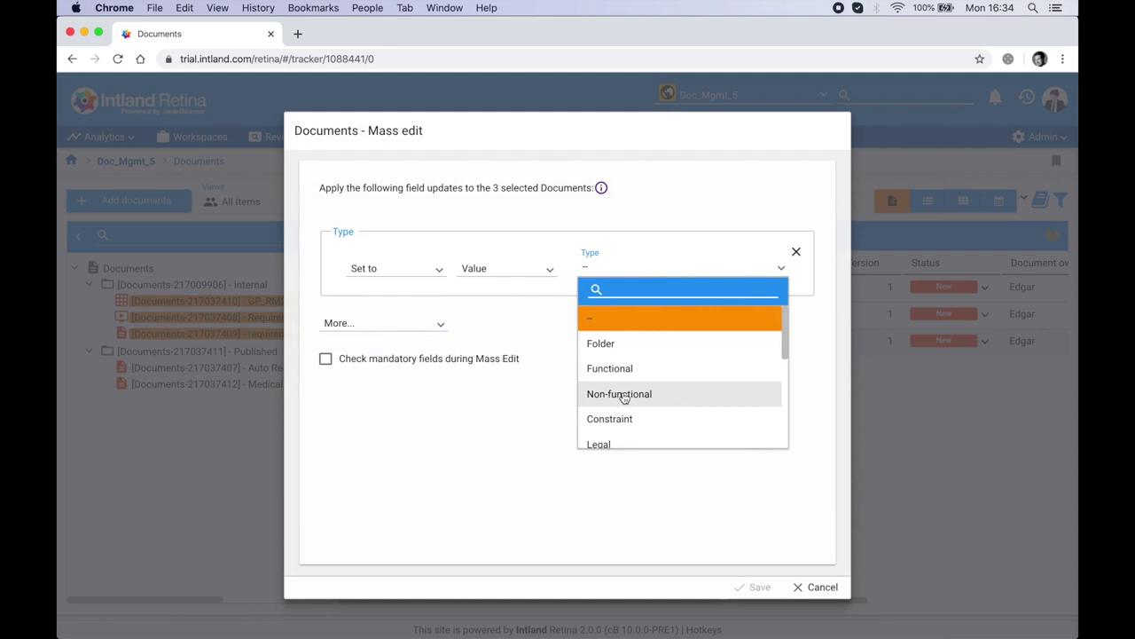
click(621, 420)
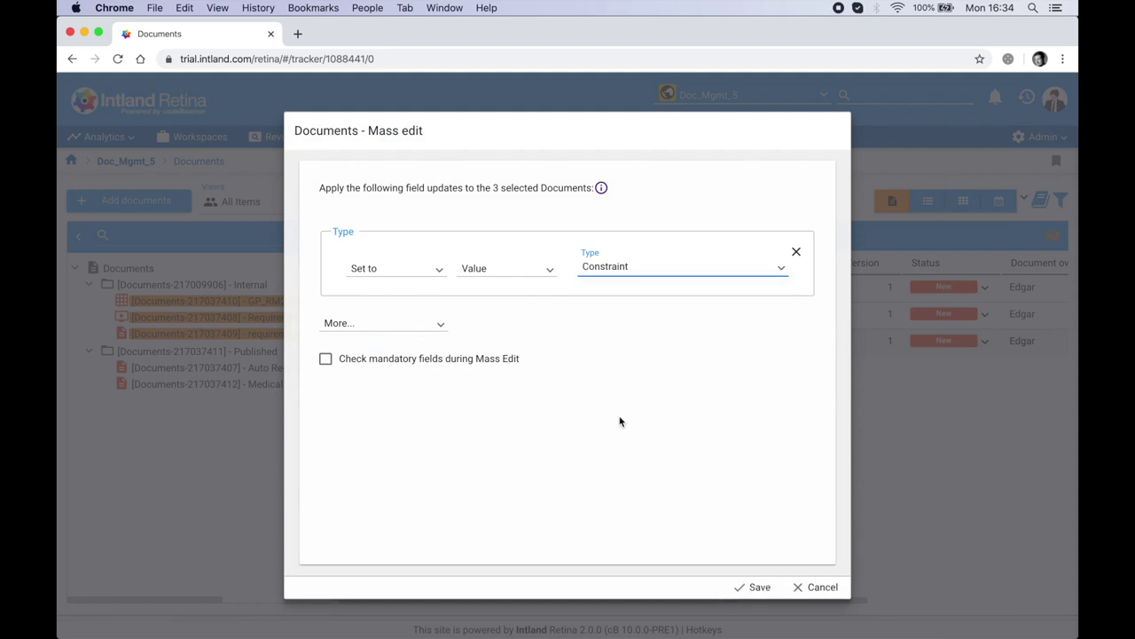
click(755, 587)
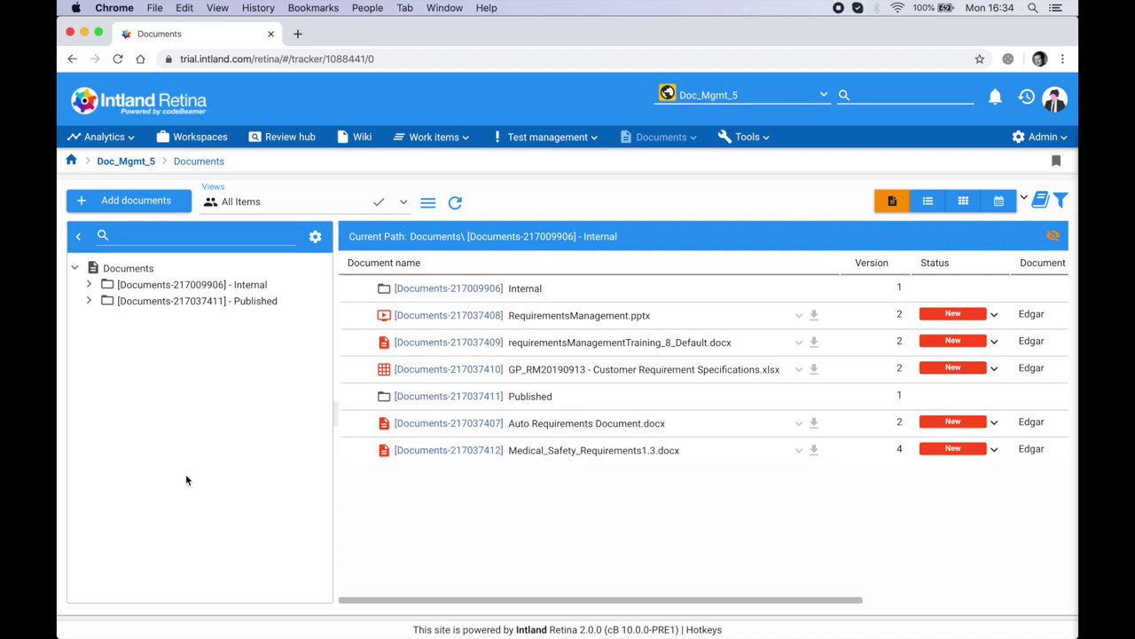
Show the documents as a flat table and group them by the Type field.
click(928, 203)
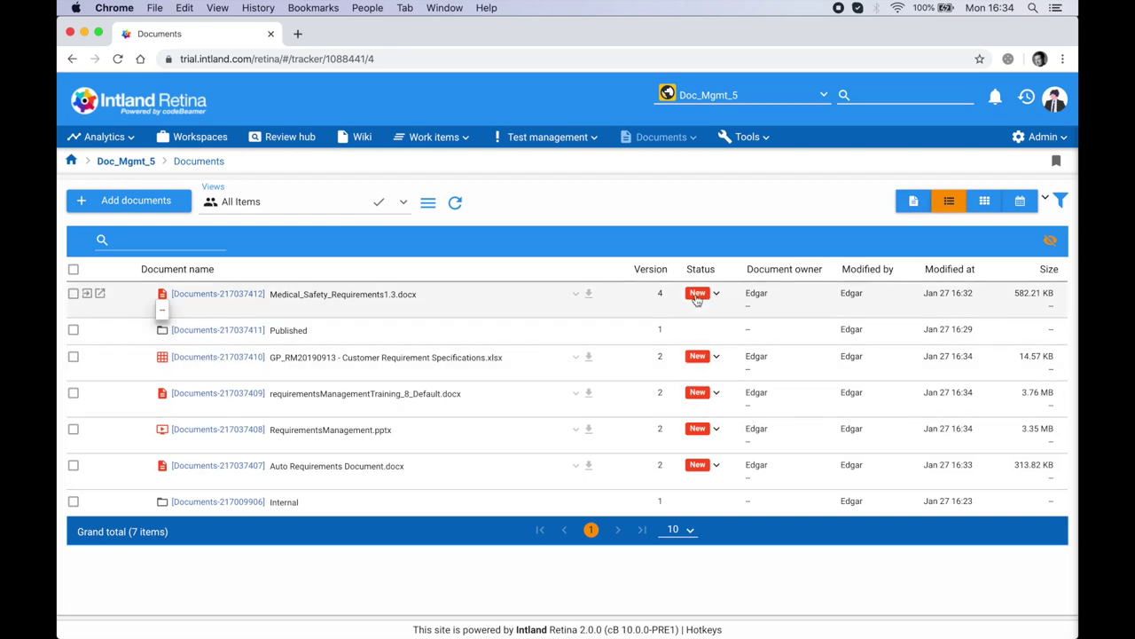
click(1061, 202)
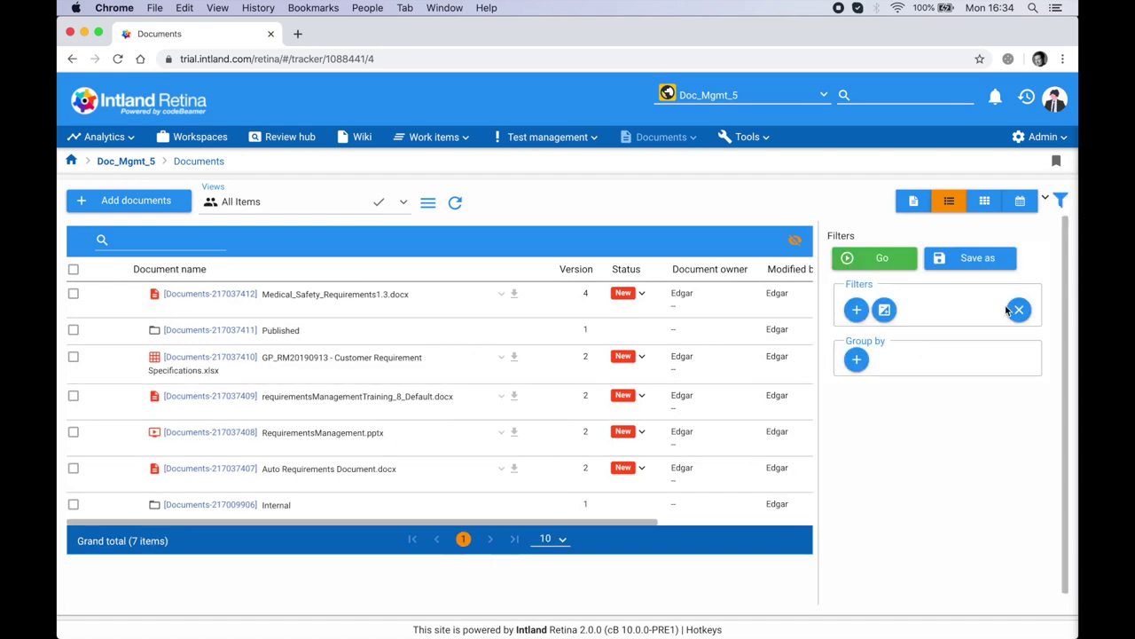
click(856, 360)
click(891, 399)
text(ty)
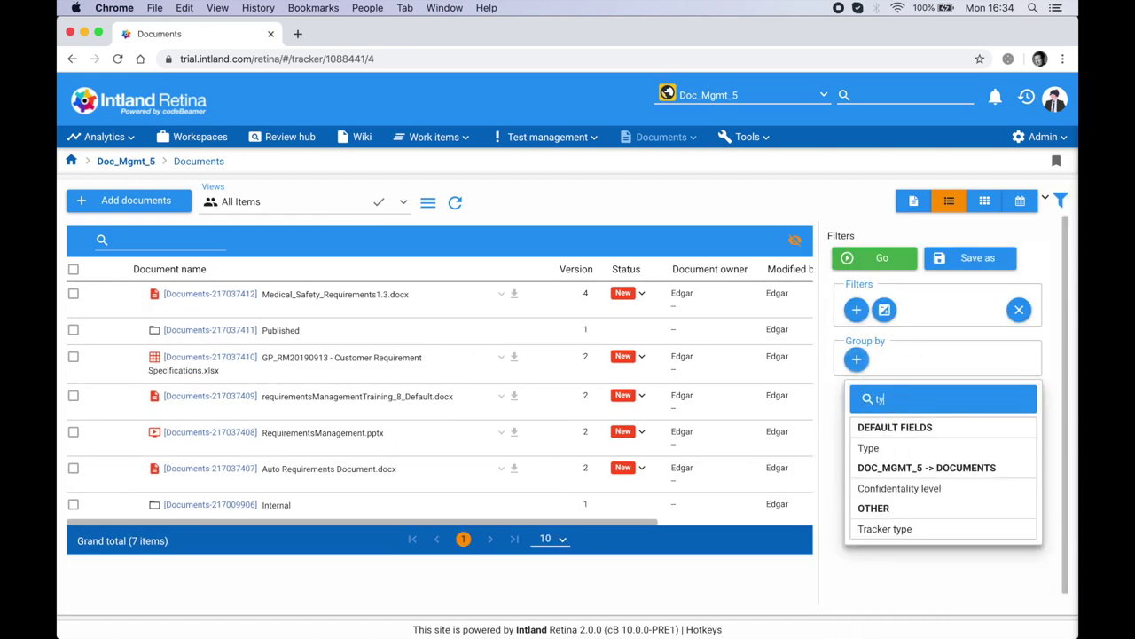
click(869, 448)
click(893, 259)
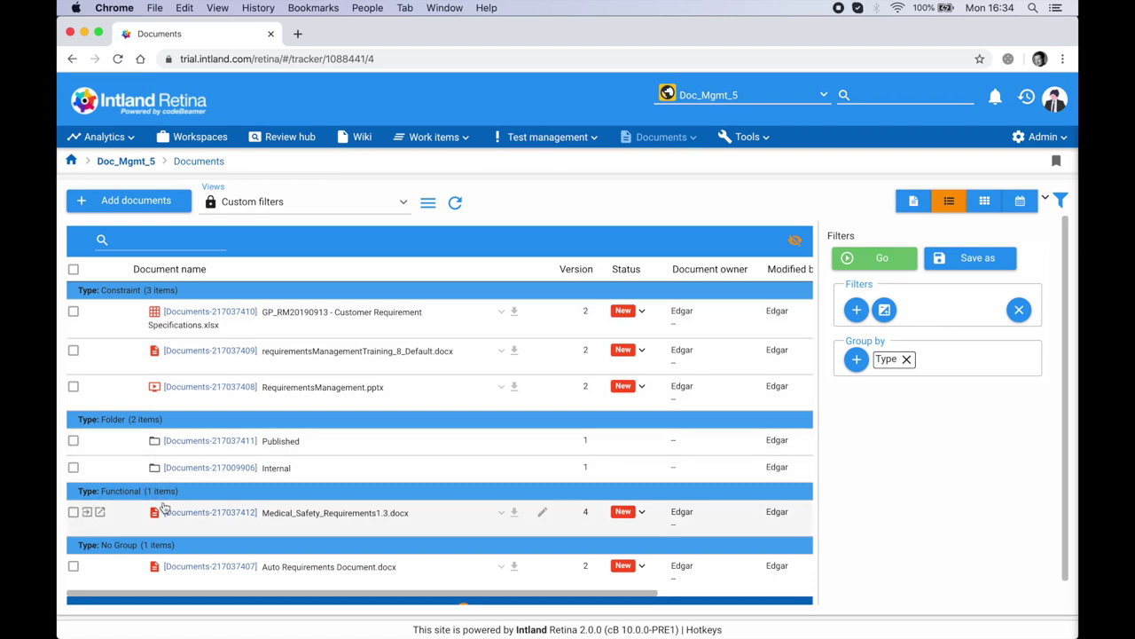
scroll(168, 514, down, 1)
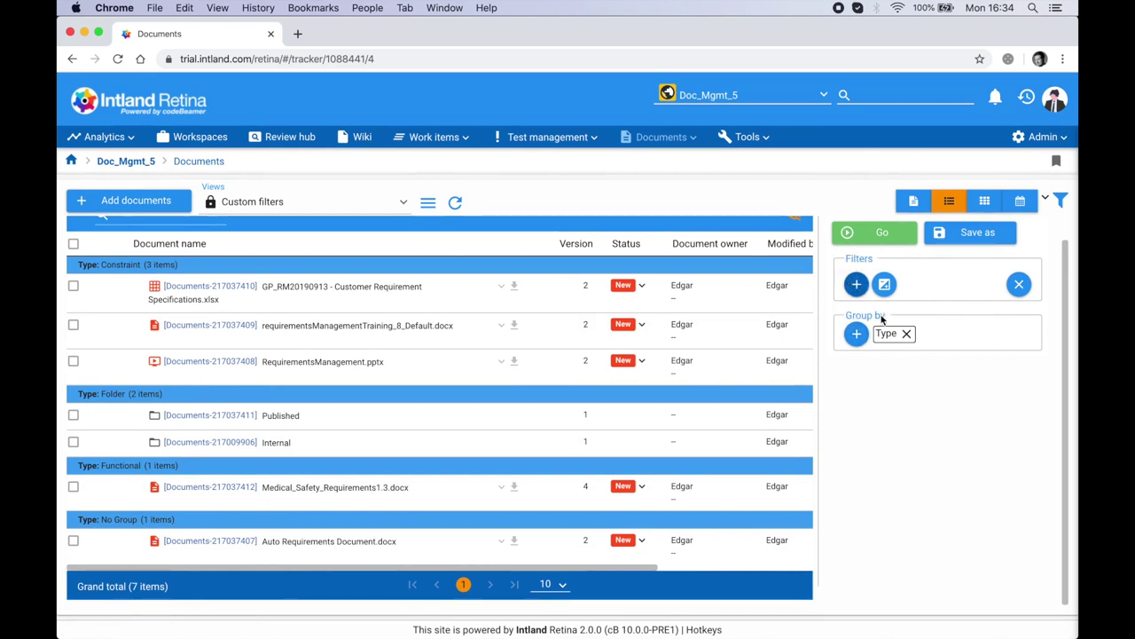
Remove the Type grouping from the table and filter the documents by type Constraint.
click(908, 335)
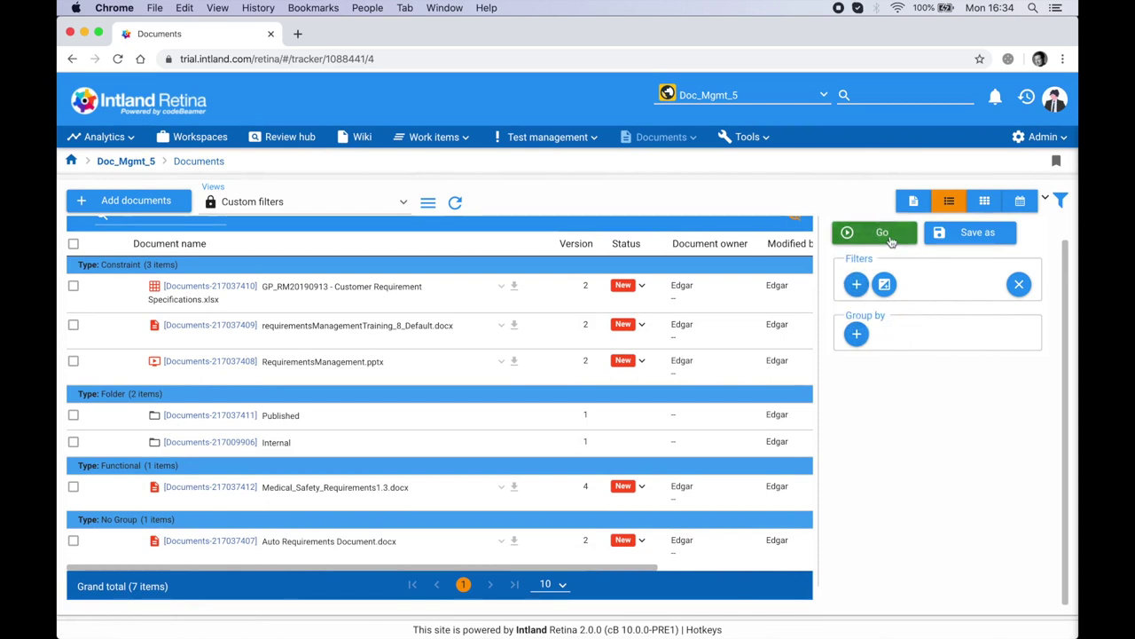
click(883, 232)
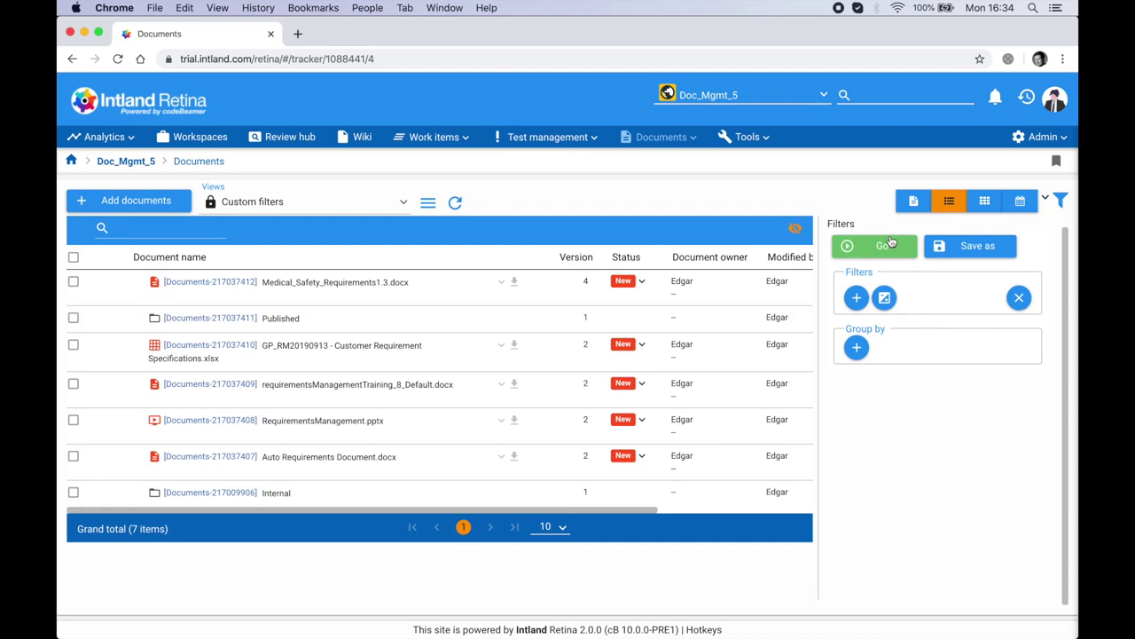
click(856, 297)
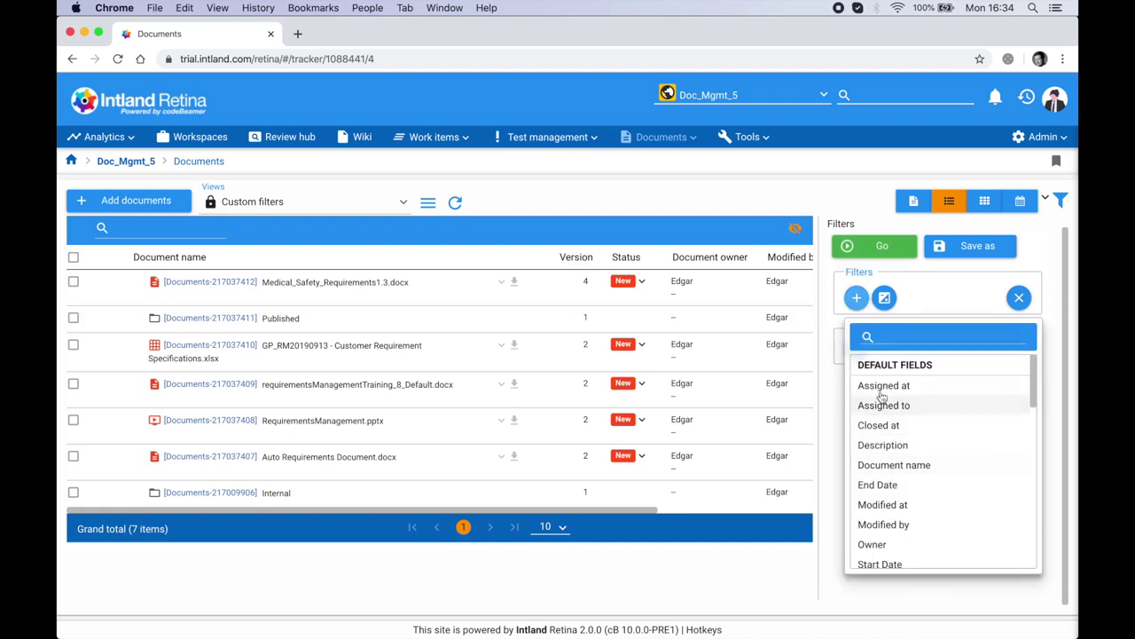
click(889, 337)
text(ty)
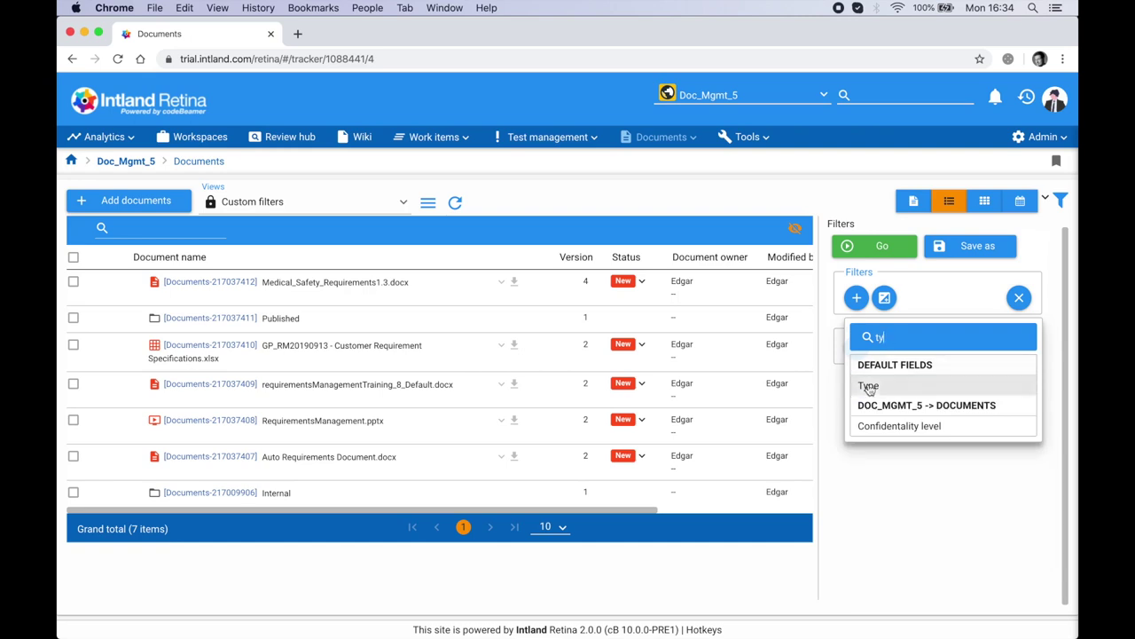
click(869, 388)
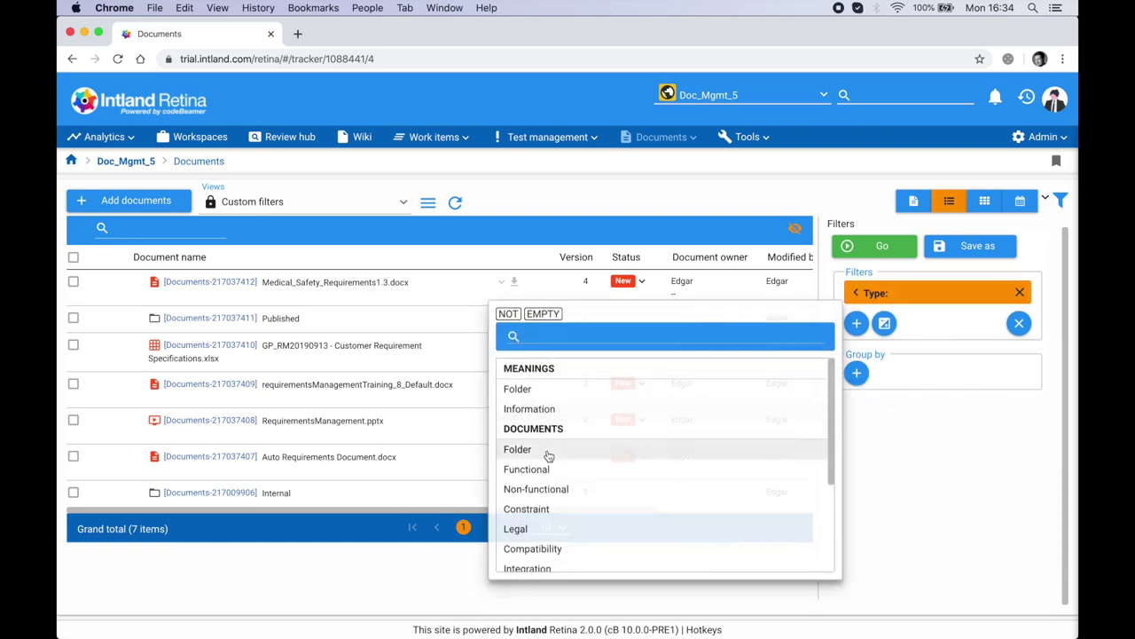
click(538, 511)
click(891, 250)
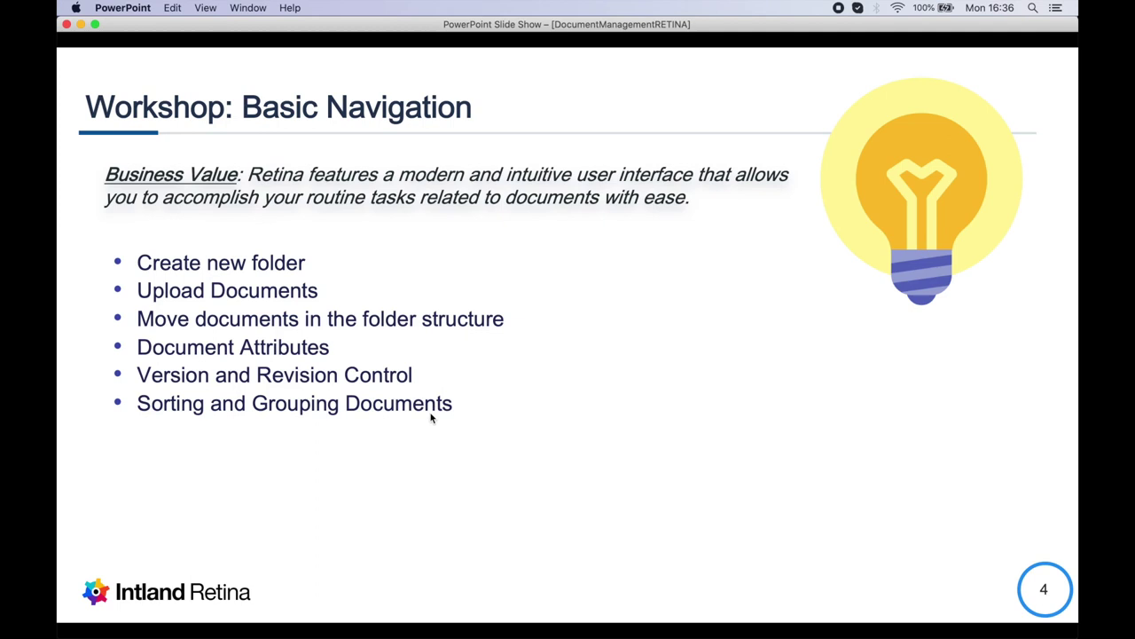
key(Right)
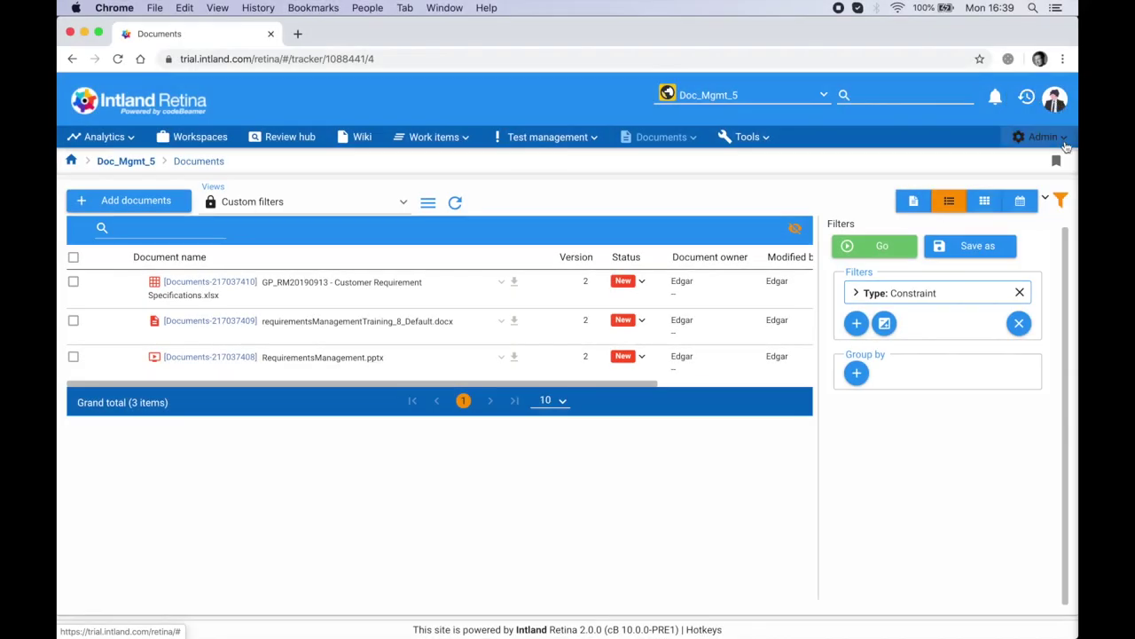
Review the workspace's members and roles, and examine the role-based permission matrix in the Documents tracker's configuration.
click(1043, 138)
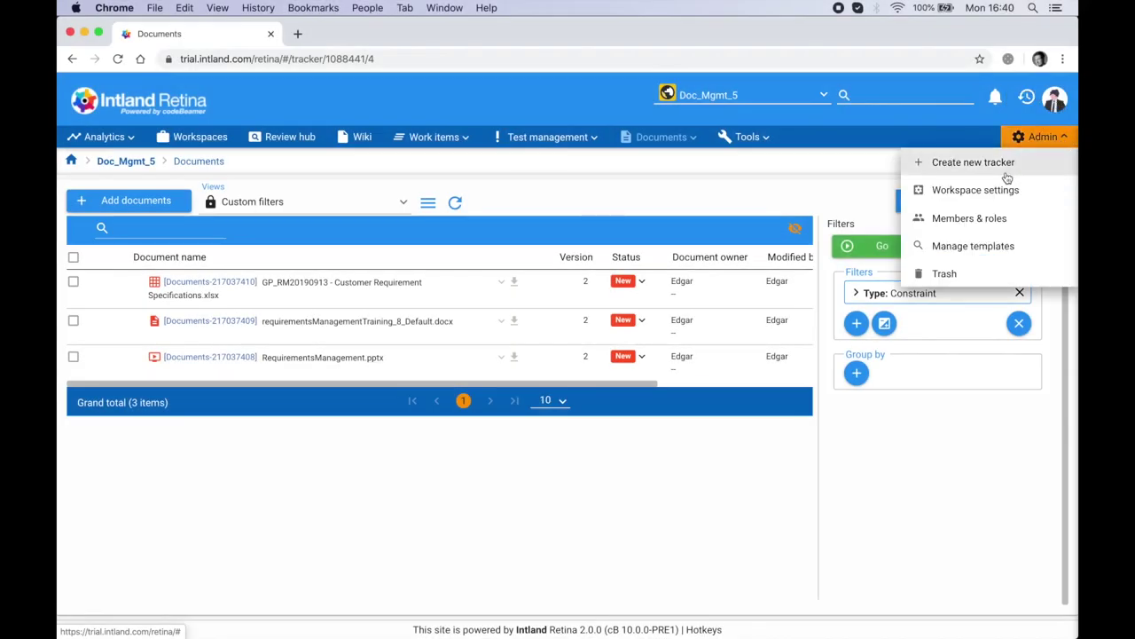
click(987, 225)
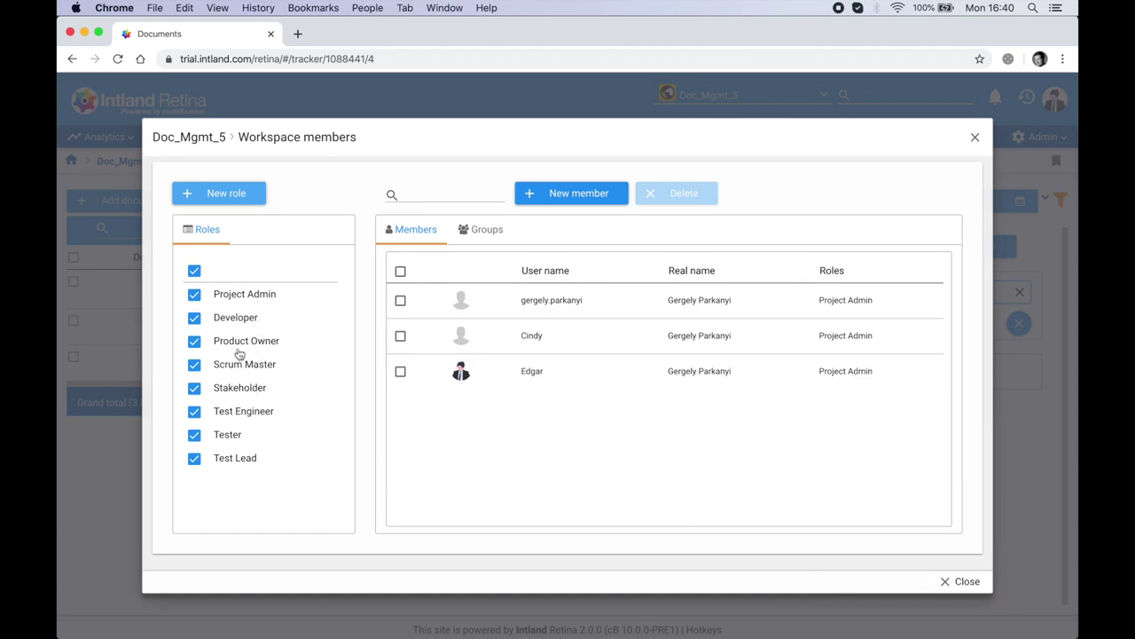
click(427, 204)
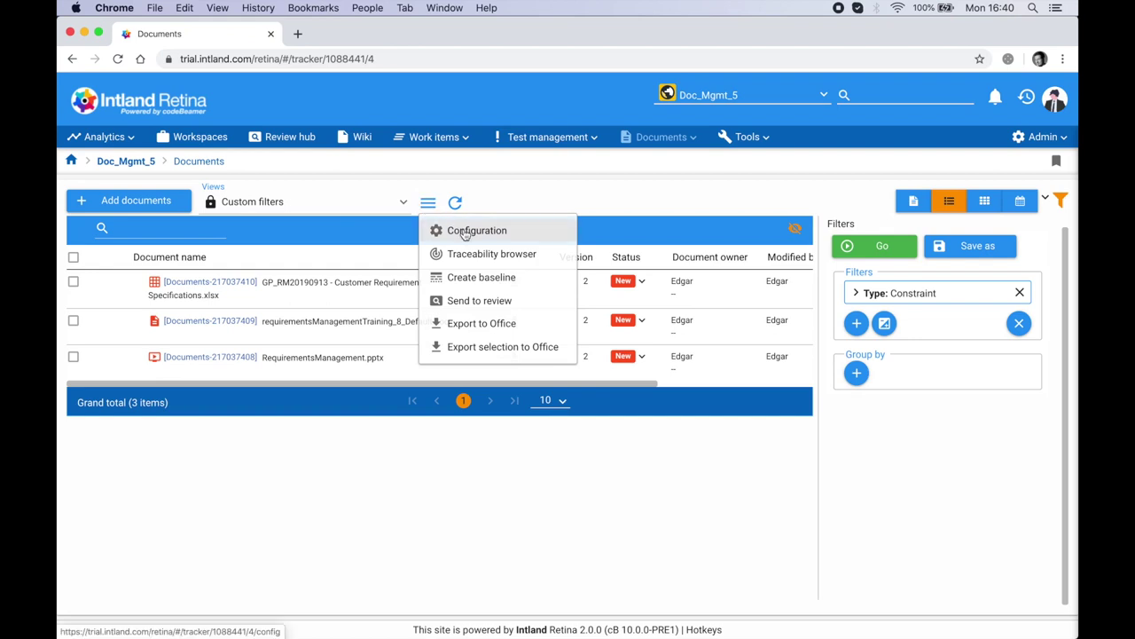
click(463, 232)
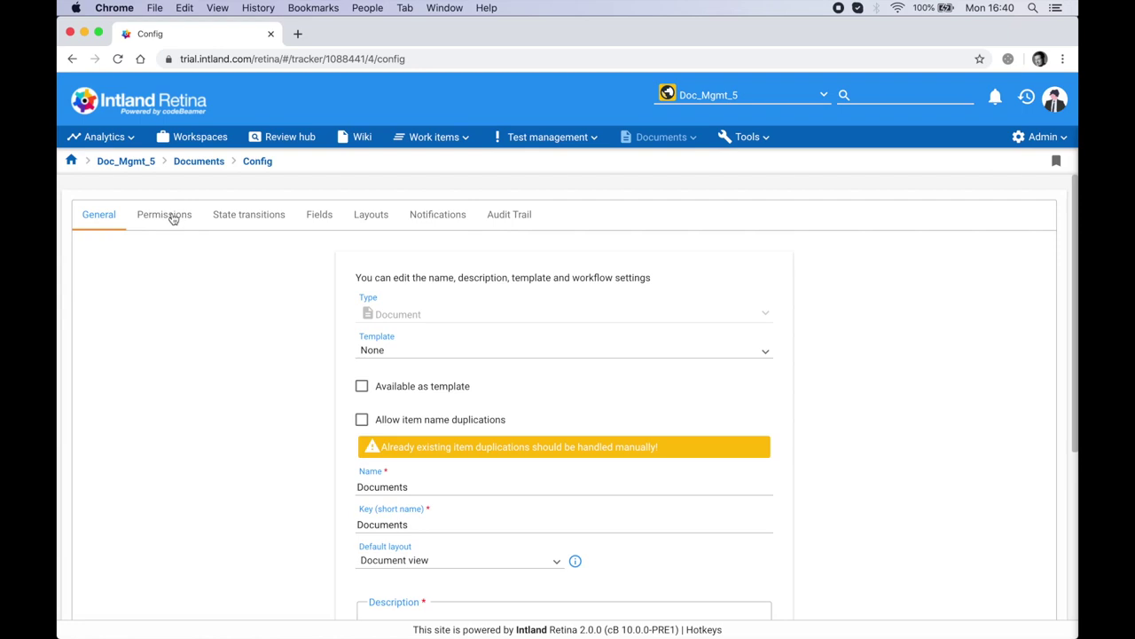
click(173, 217)
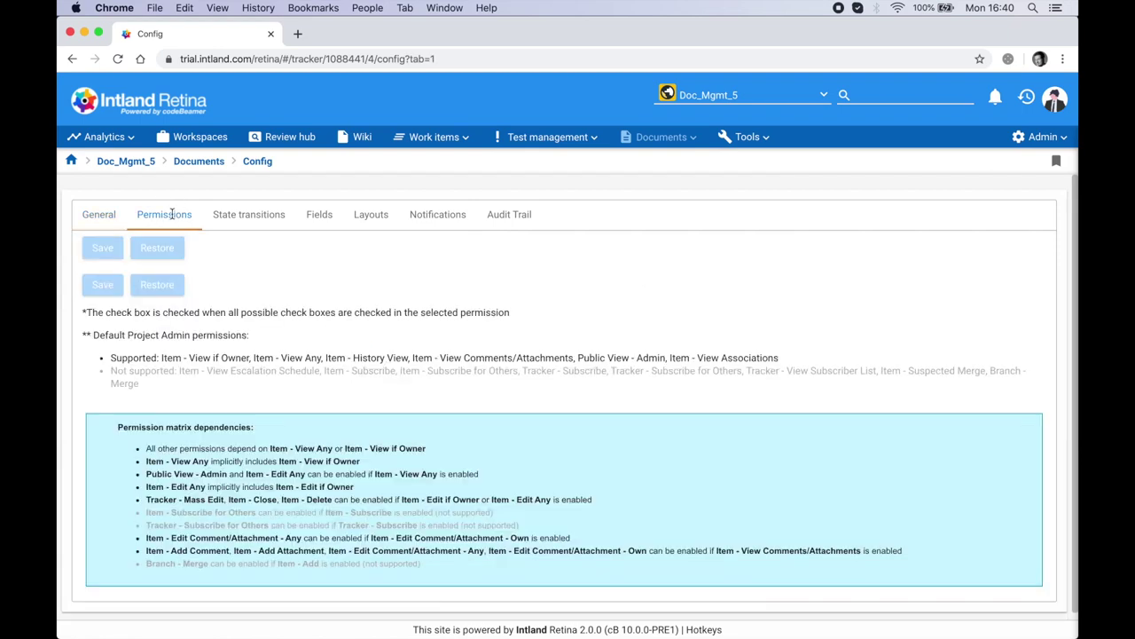
scroll(288, 457, down, 2)
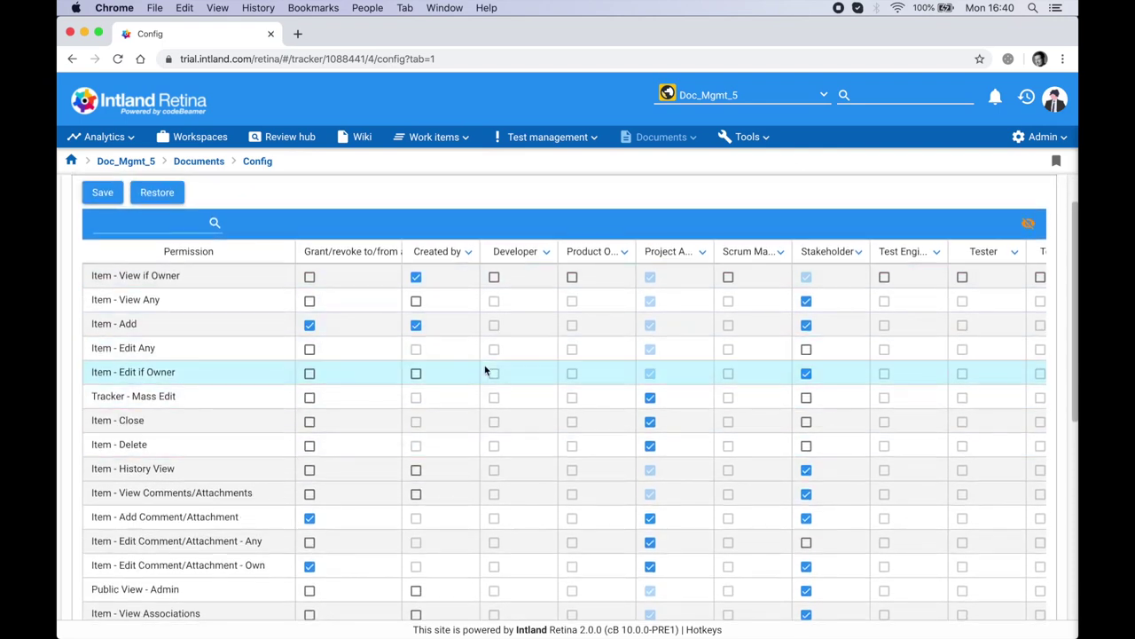
mouse_move(145, 275)
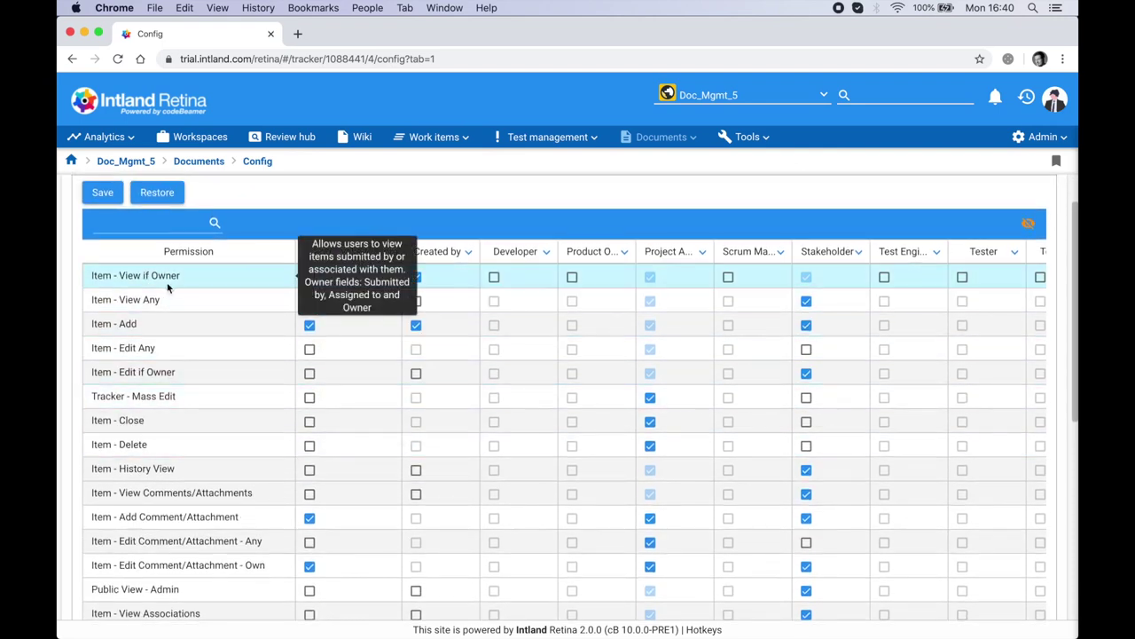
scroll(212, 258, up, 2)
Examine the Documents tracker's state transitions and follow its workflow diagram from Unset through to Locked and Published.
click(249, 215)
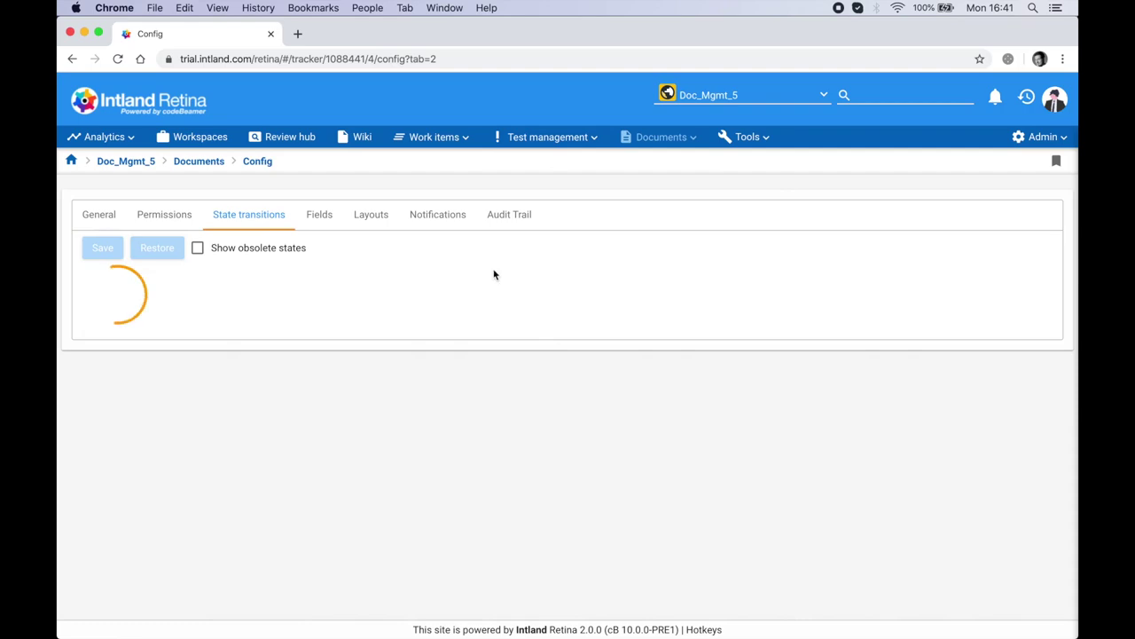
scroll(616, 390, down, 15)
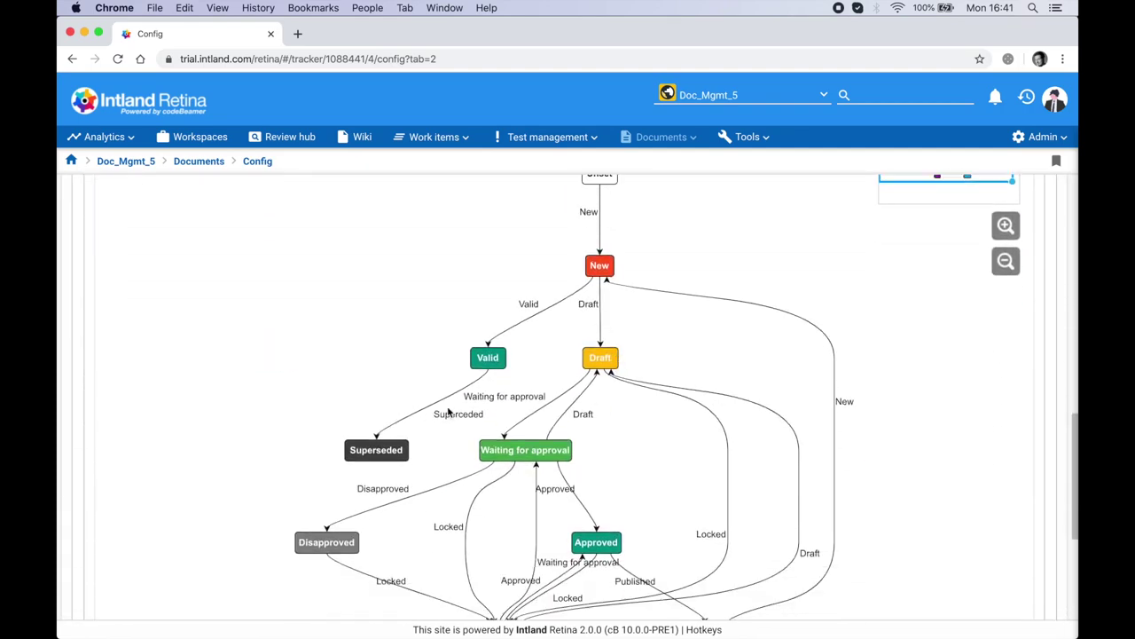
scroll(574, 355, up, 1)
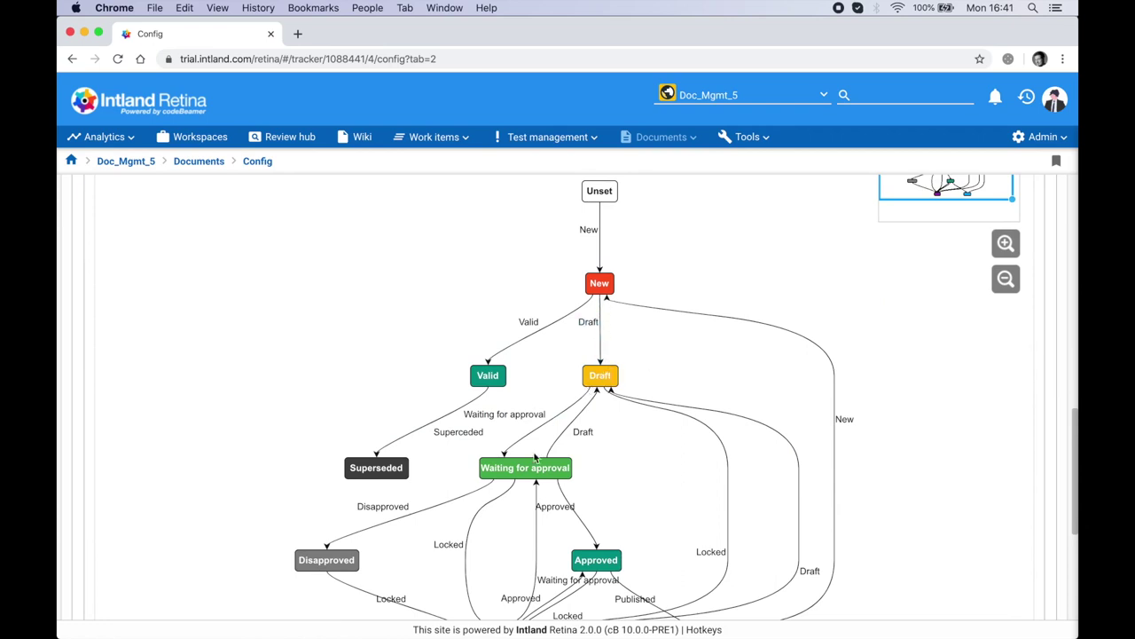
scroll(529, 474, down, 1)
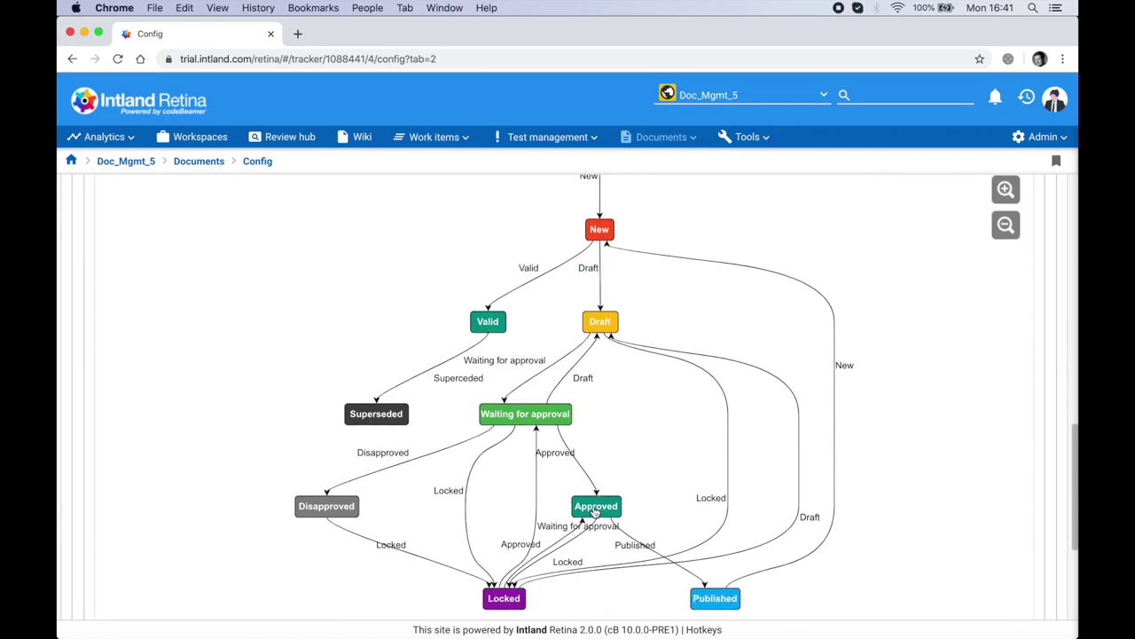
scroll(491, 599, down, 1)
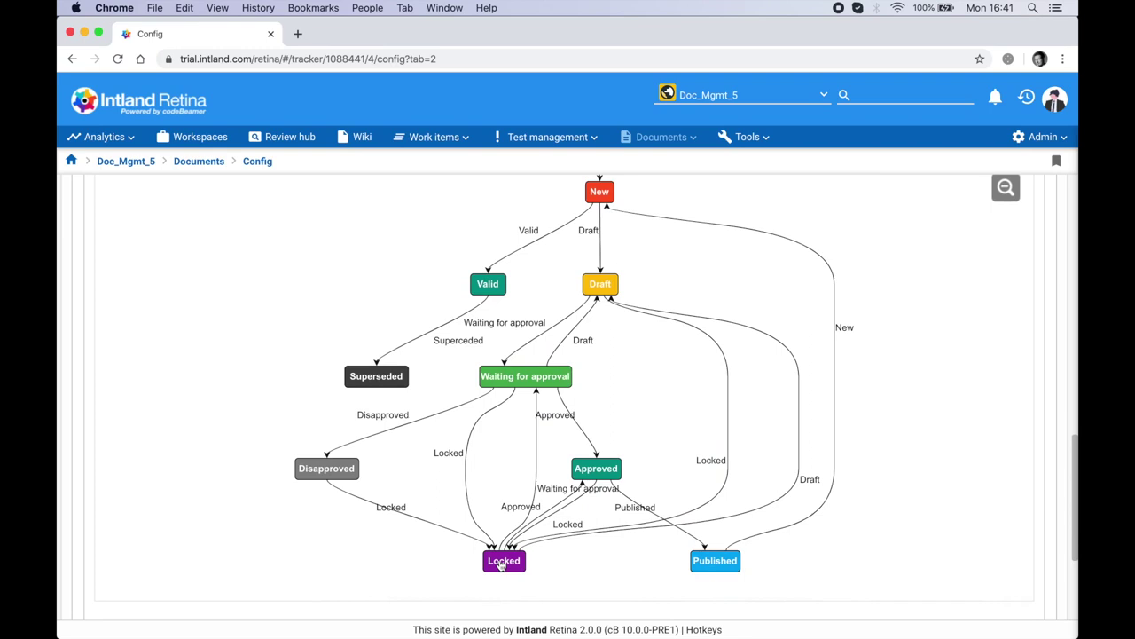
scroll(499, 564, down, 1)
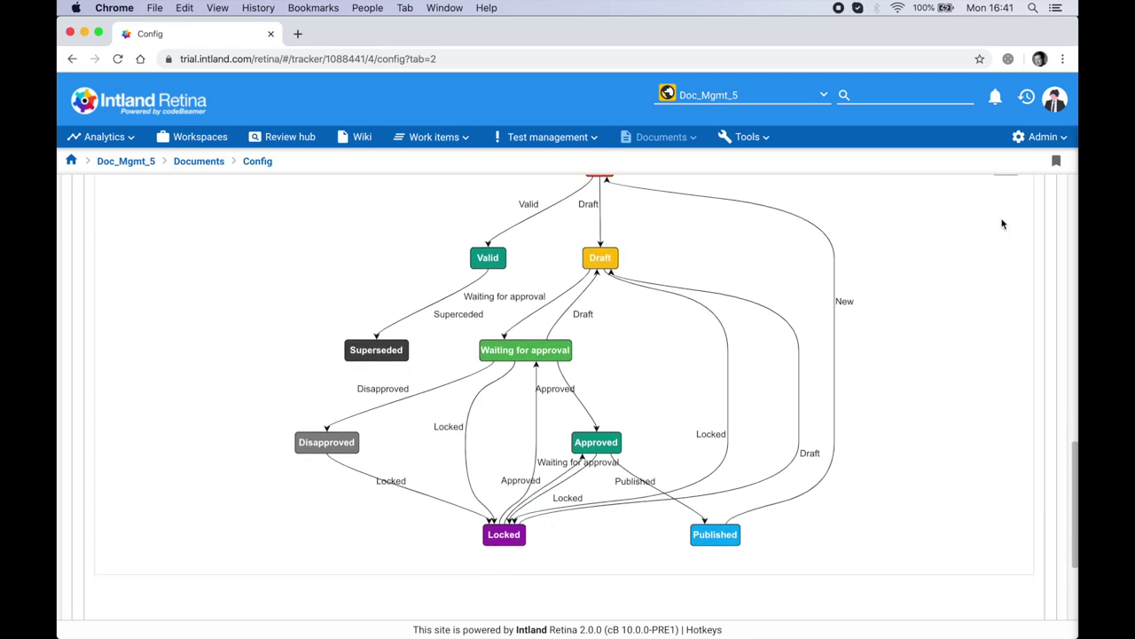
Examine the permitted participants and roles of the Waiting for approval to Locked transition, and leave it without saving.
click(467, 412)
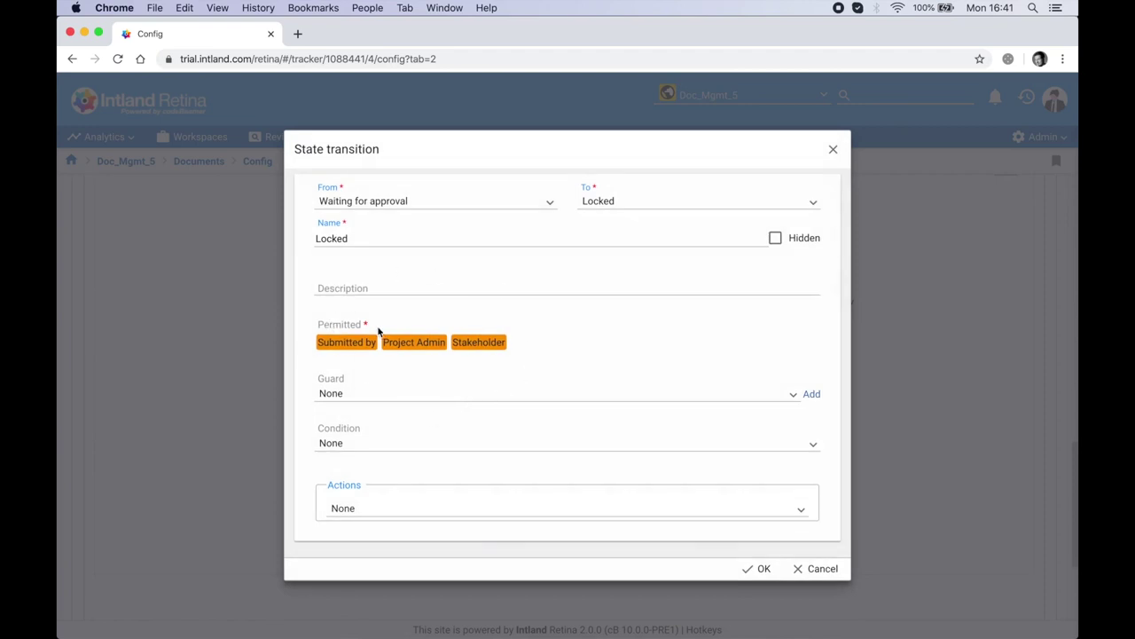
click(533, 341)
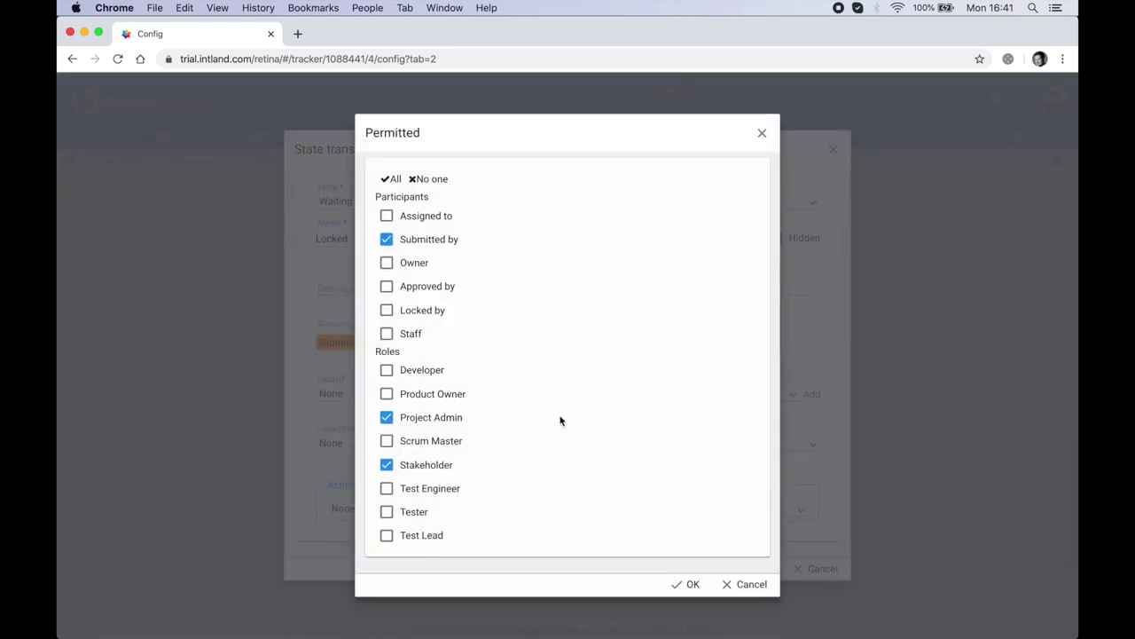
click(387, 466)
click(748, 593)
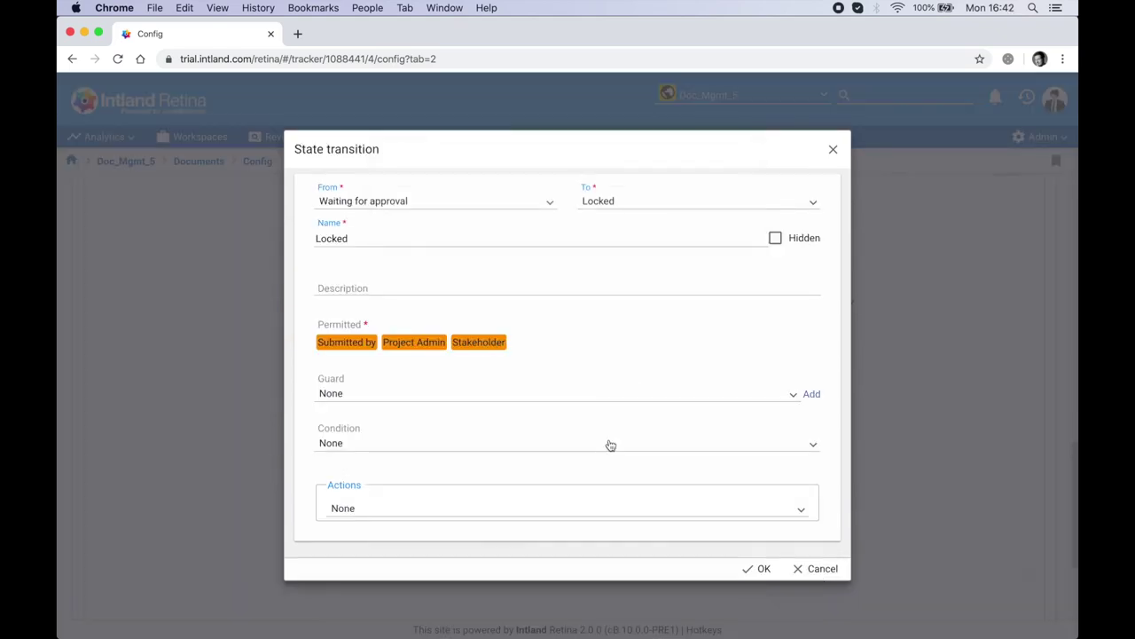
key(Return)
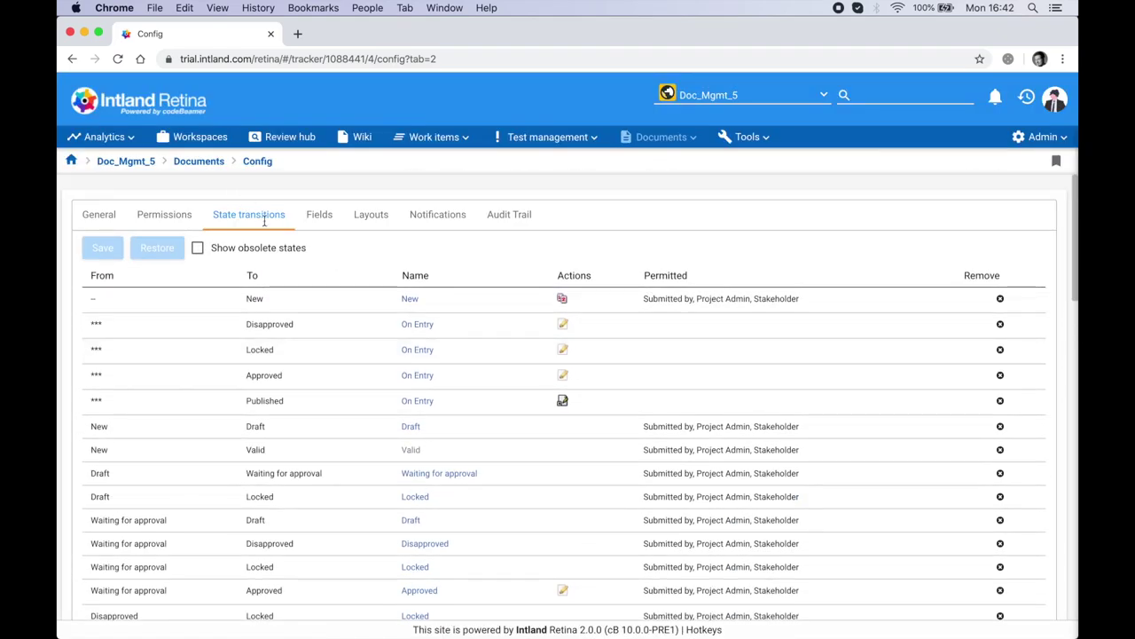
Examine the list of fields configured for the Documents tracker, including their layout, content and permissions.
click(320, 215)
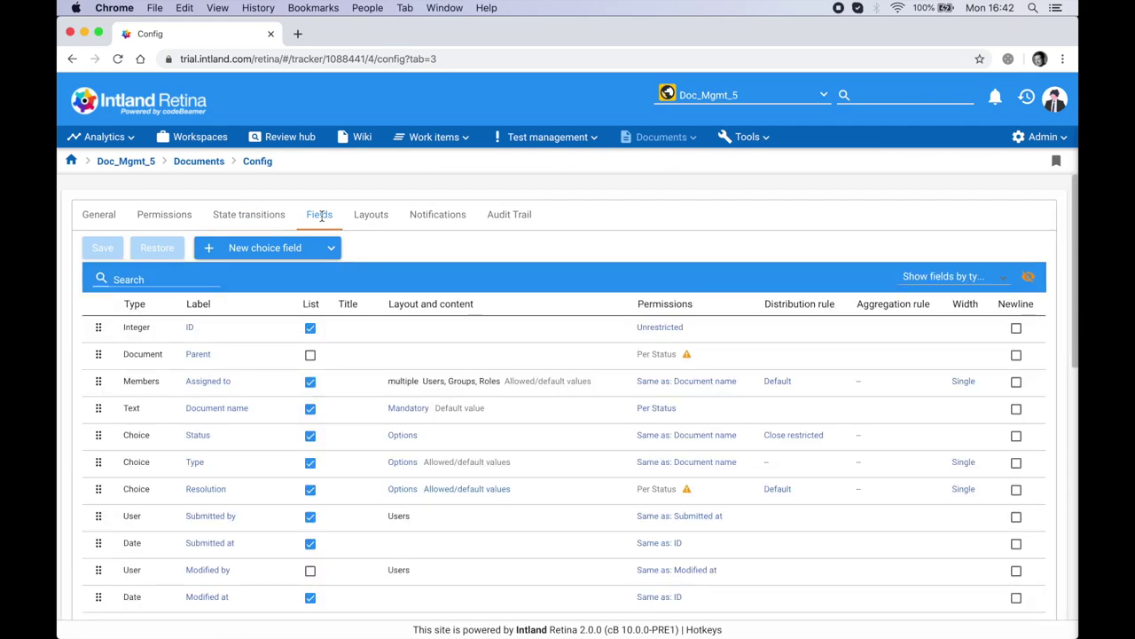
scroll(385, 449, down, 2)
scroll(383, 447, down, 9)
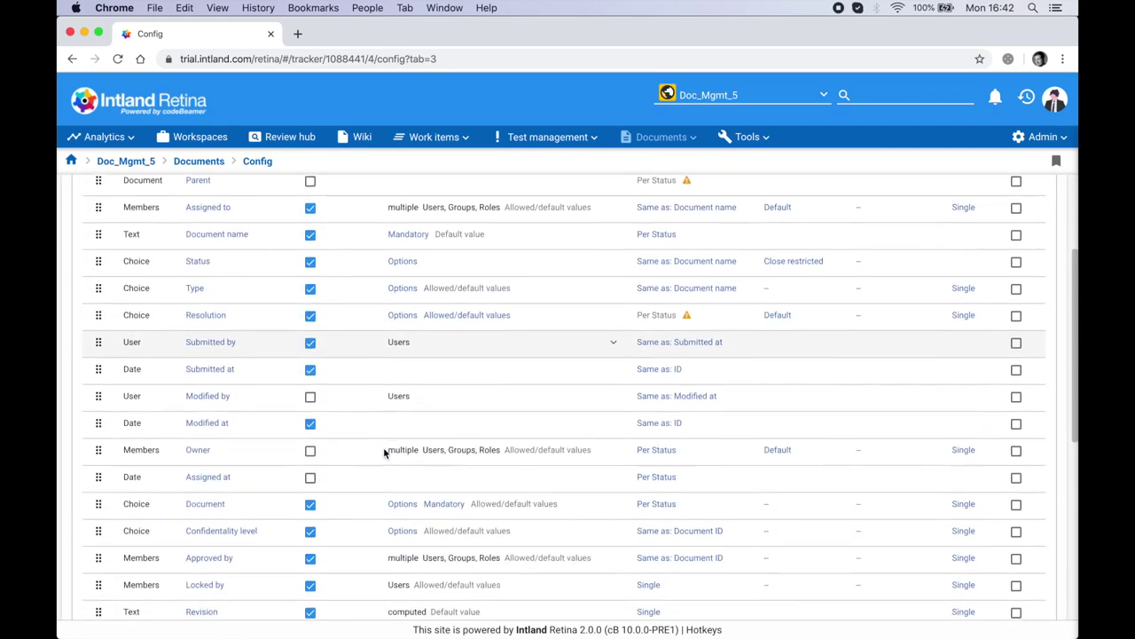
scroll(384, 452, down, 6)
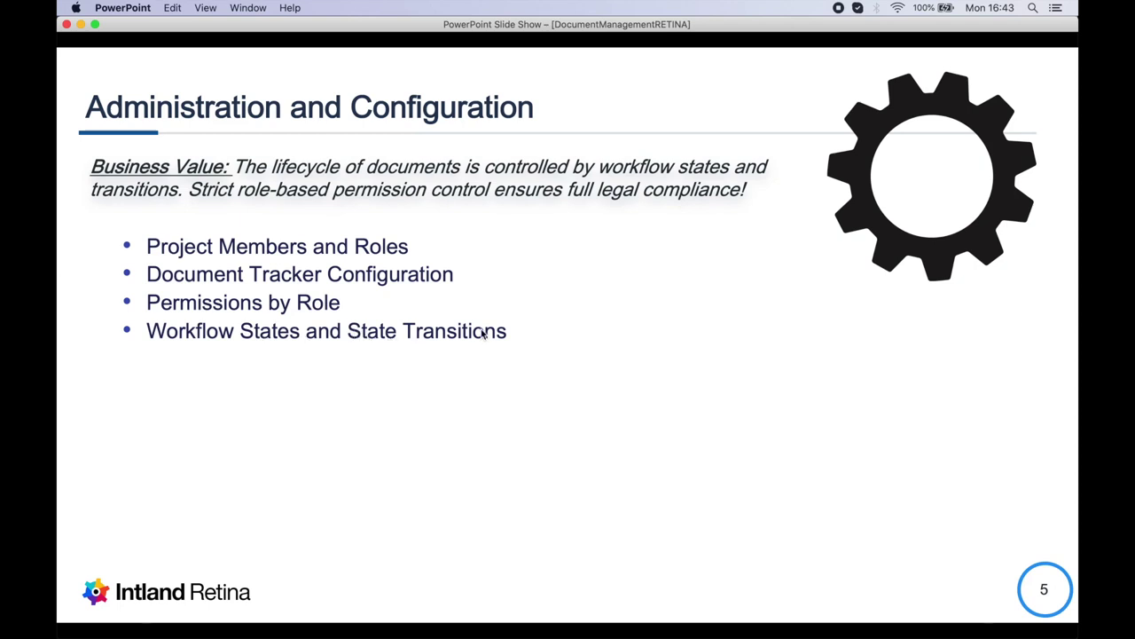
key(Right)
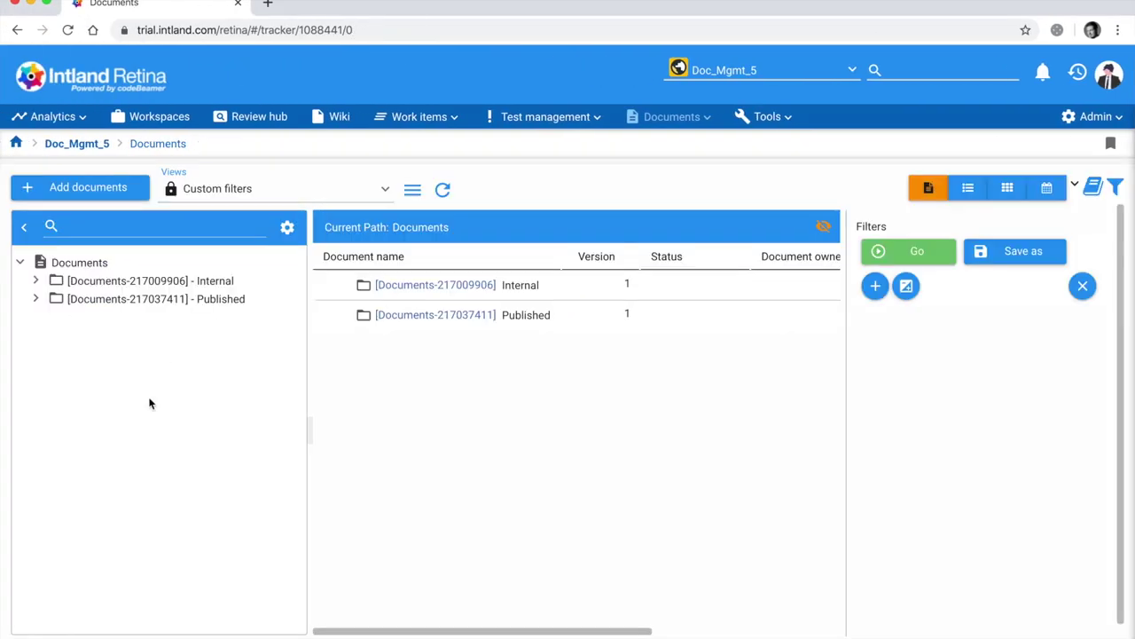
Change the status of Medical_Safety_Requirements1.3.docx in the Published folder to Draft and from there to Locked.
click(35, 299)
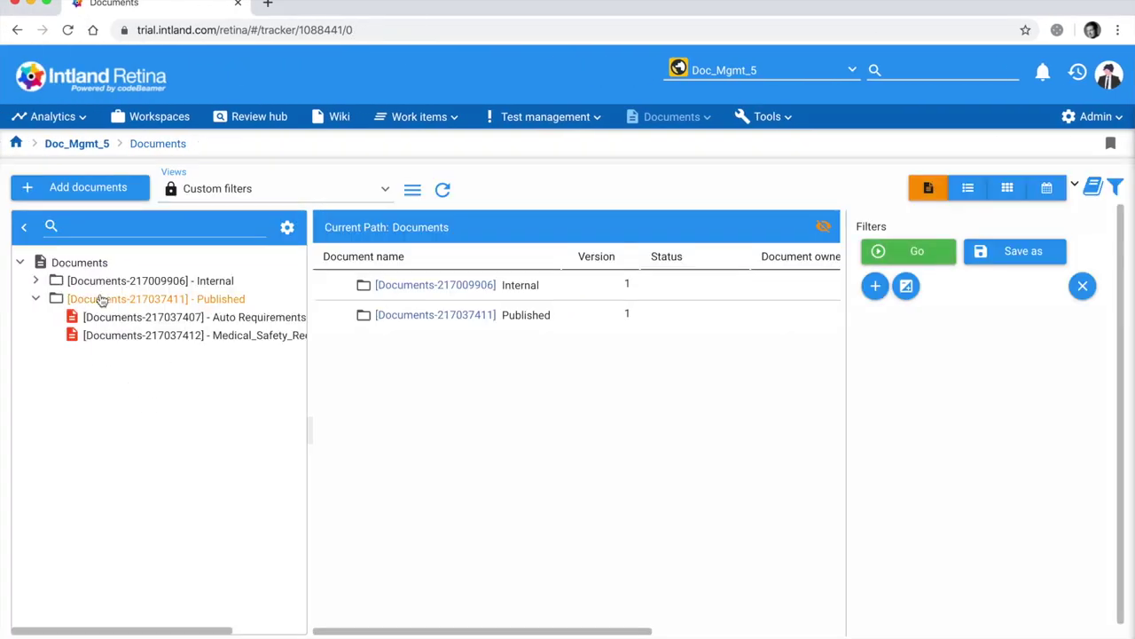
click(251, 338)
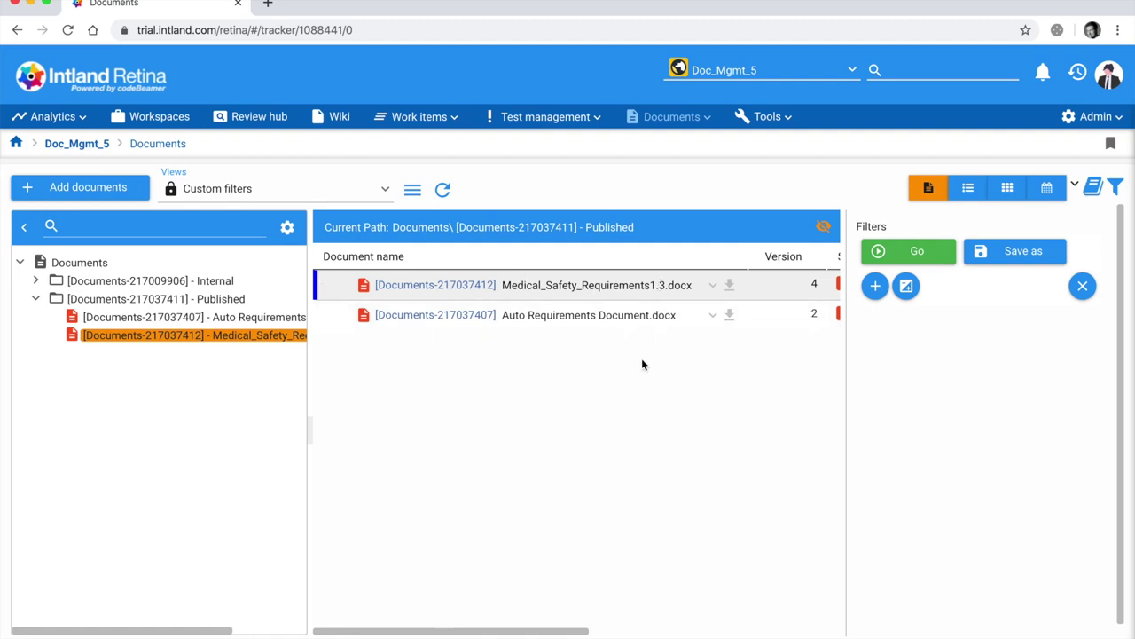
scroll(635, 297, right, 2)
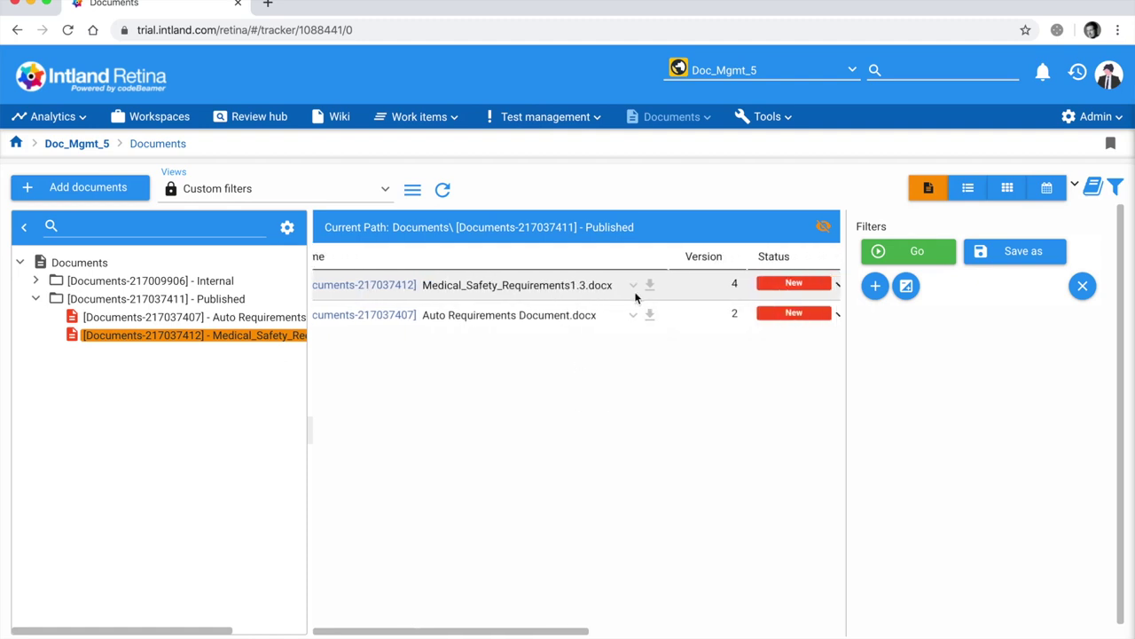
click(833, 285)
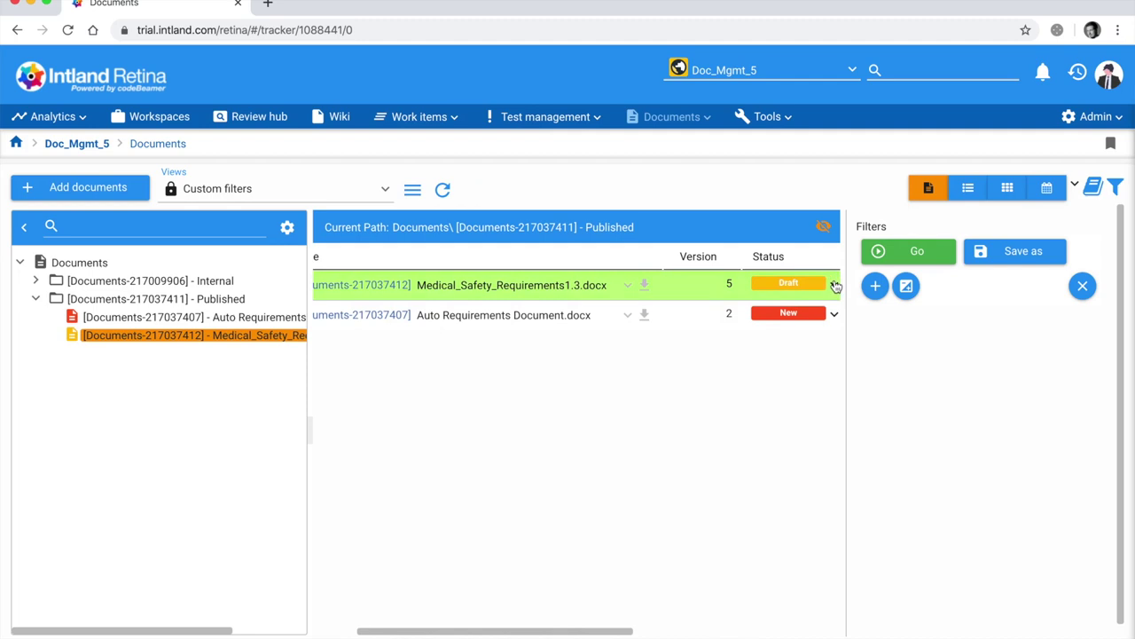
click(833, 286)
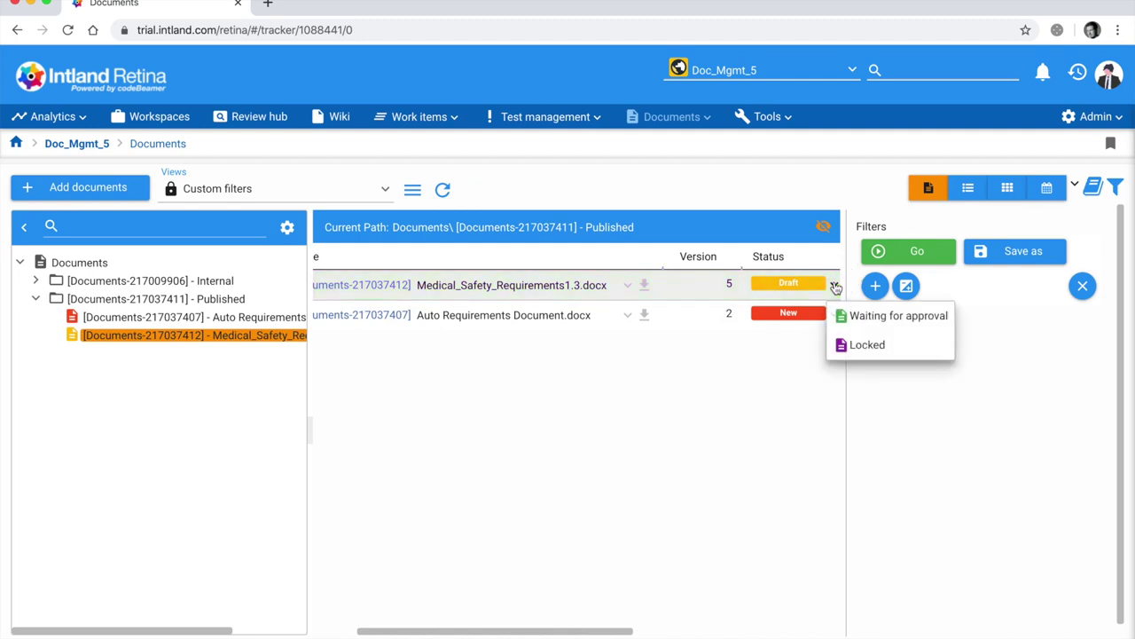
click(861, 348)
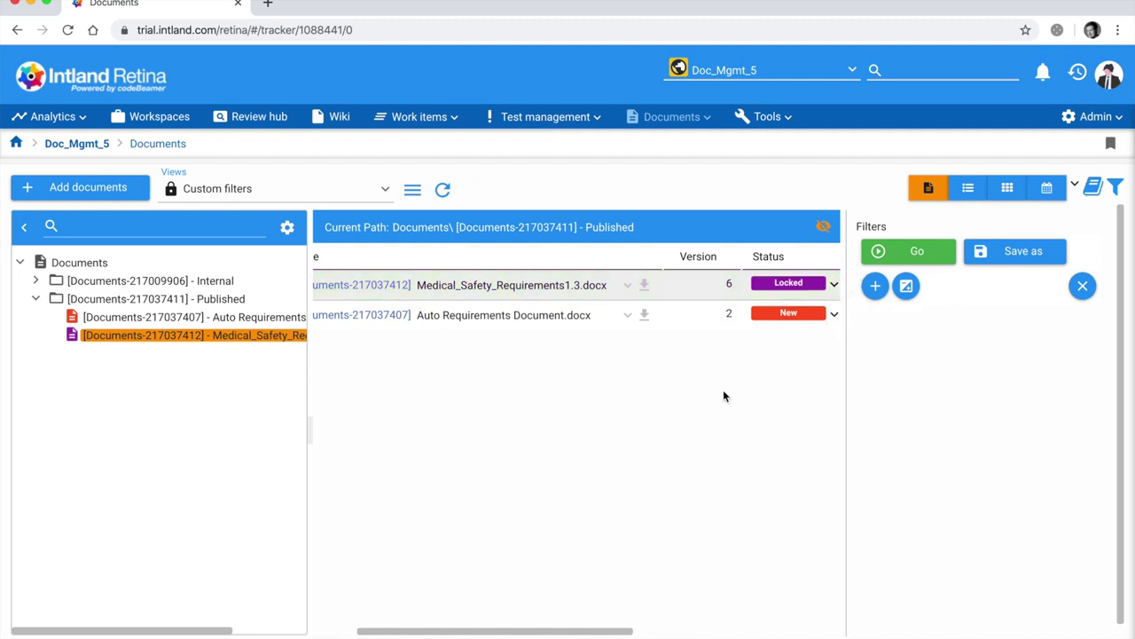
Download the locked Medical_Safety_Requirements document into the Files folder under the name Medical_Safety_Requirements1.5.
click(645, 283)
drag(664, 62, 689, 68)
text(5)
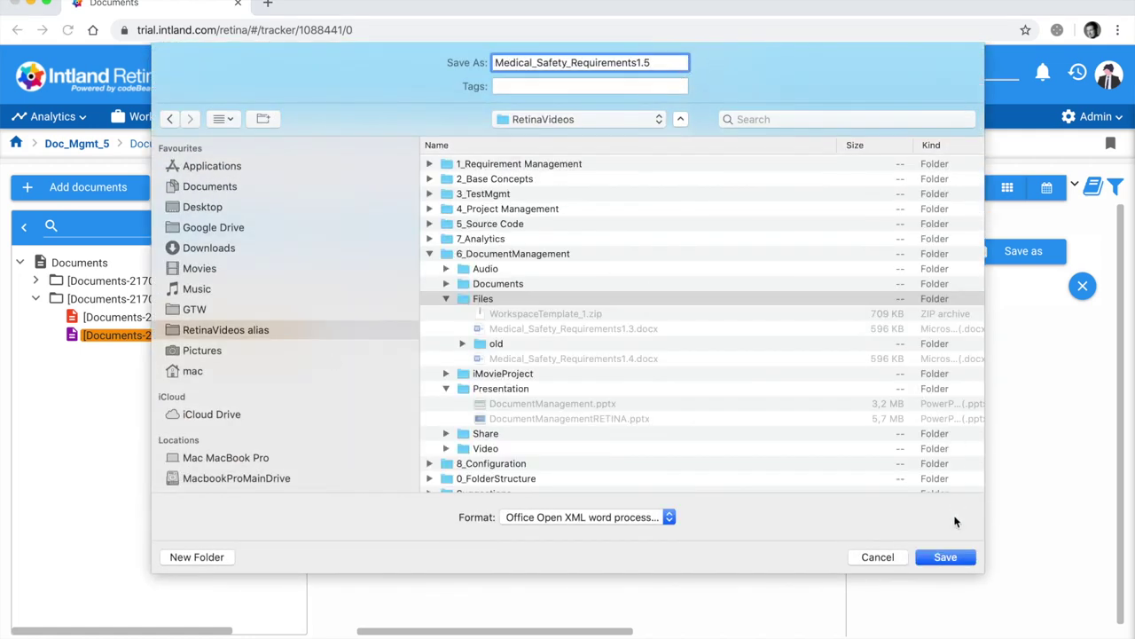
click(946, 557)
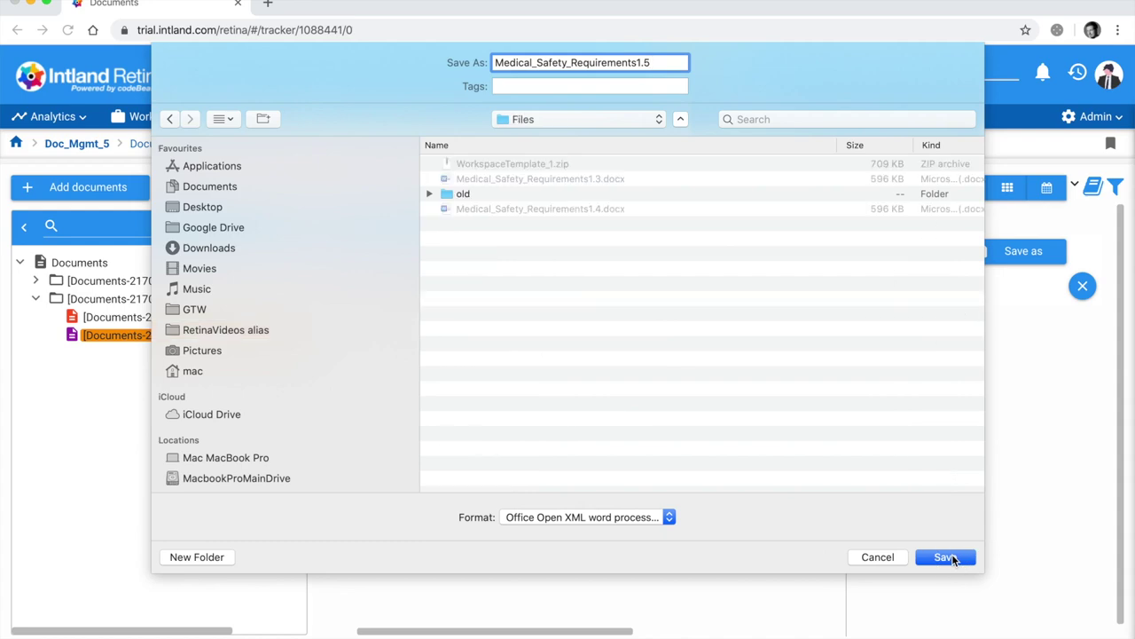
click(952, 557)
Switch to the incognito browser window and log in as the other workspace member with the saved account name and password.
key(ctrl+Up)
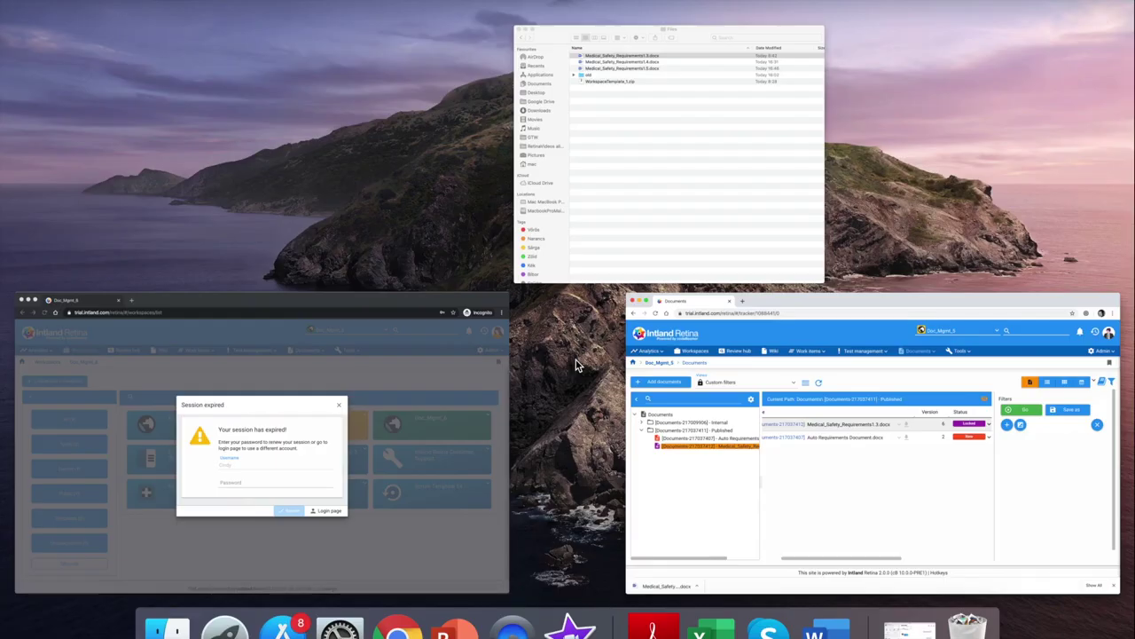
click(418, 373)
click(709, 481)
text(cin)
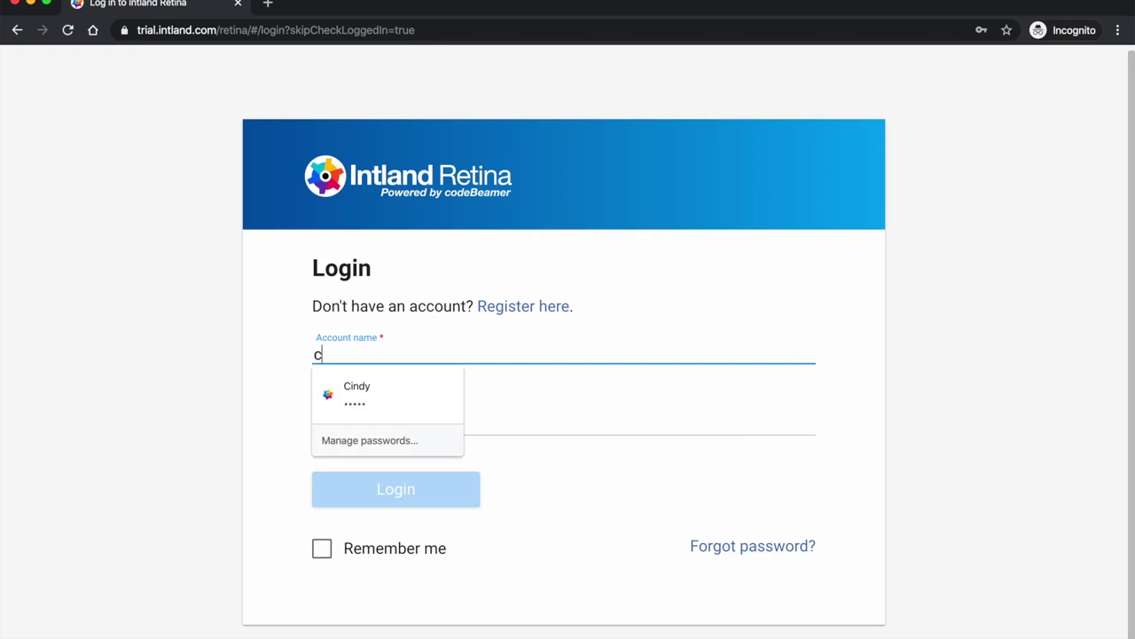
click(390, 394)
click(395, 488)
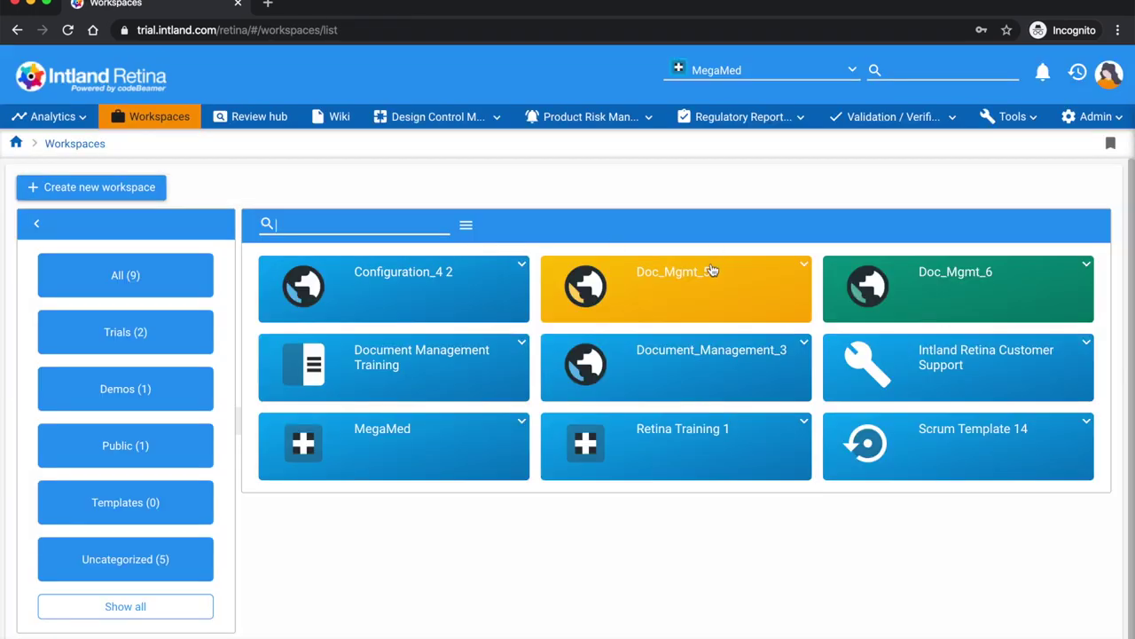
Open the Documents tracker of the Doc_Mgmt_5 workspace and expand its Published folder.
click(694, 281)
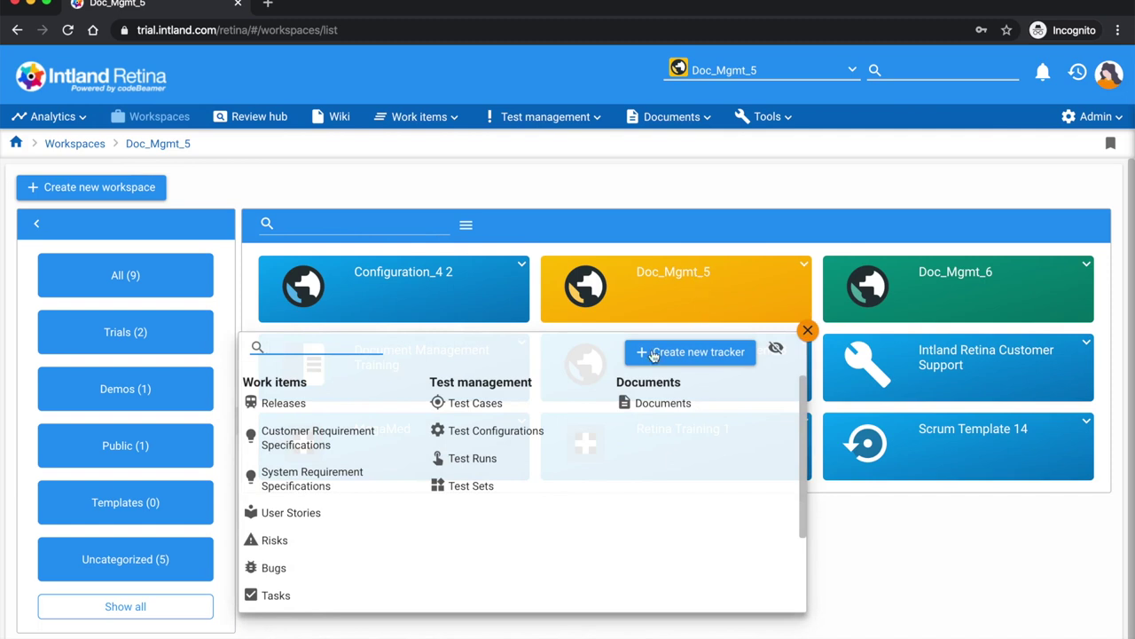
click(657, 404)
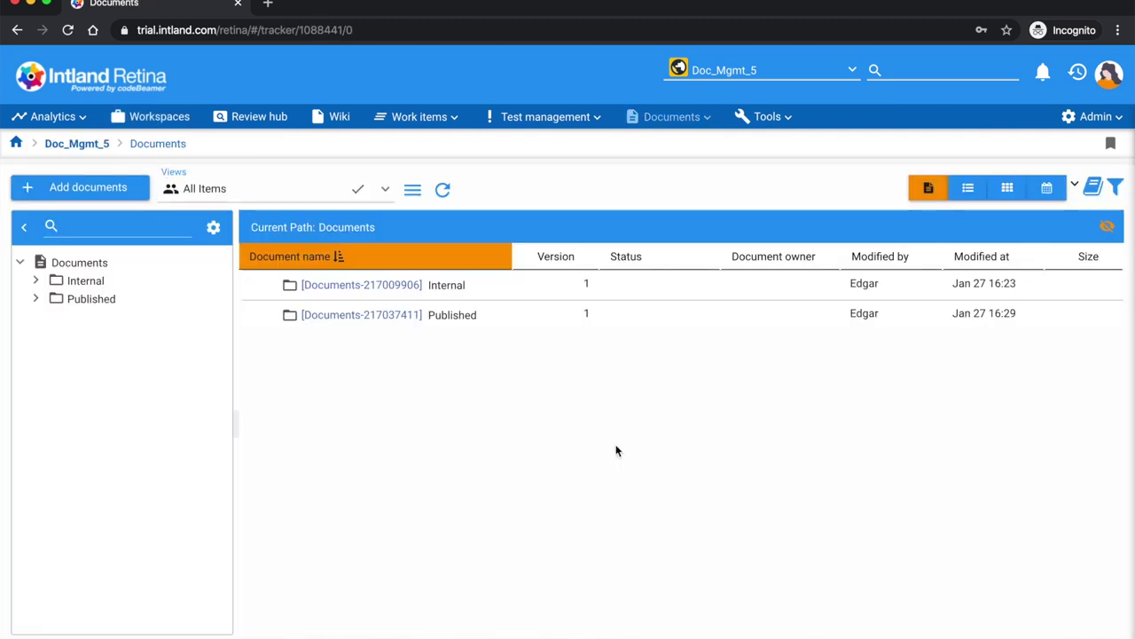
click(36, 299)
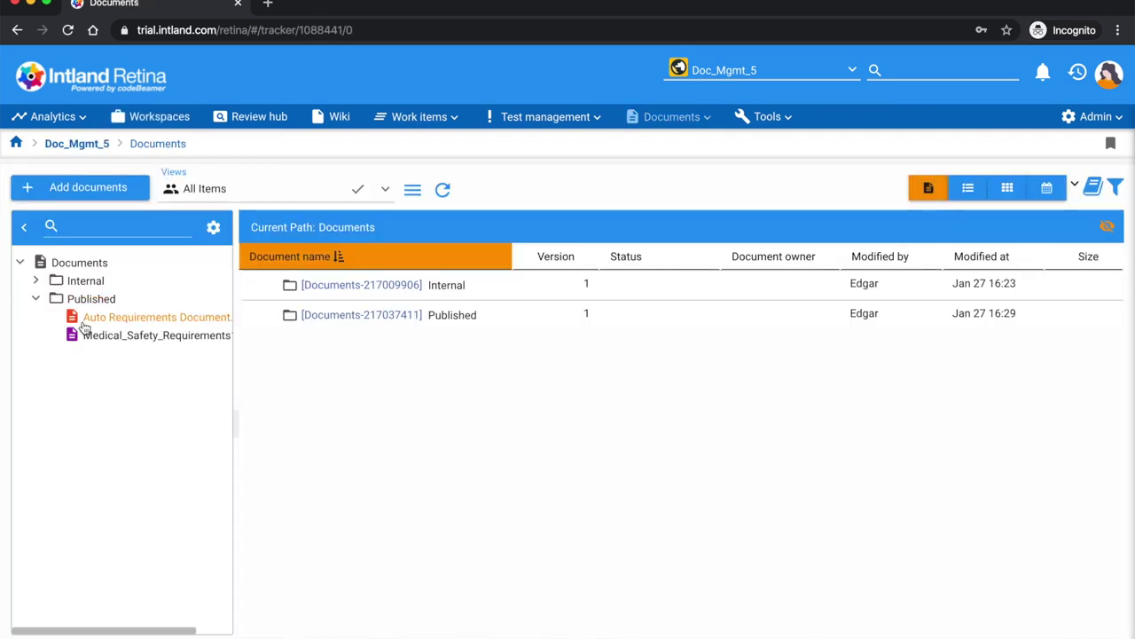
Open the details of the locked Medical_Safety_Requirements1.3.docx and check whether its Type field can be edited.
click(115, 336)
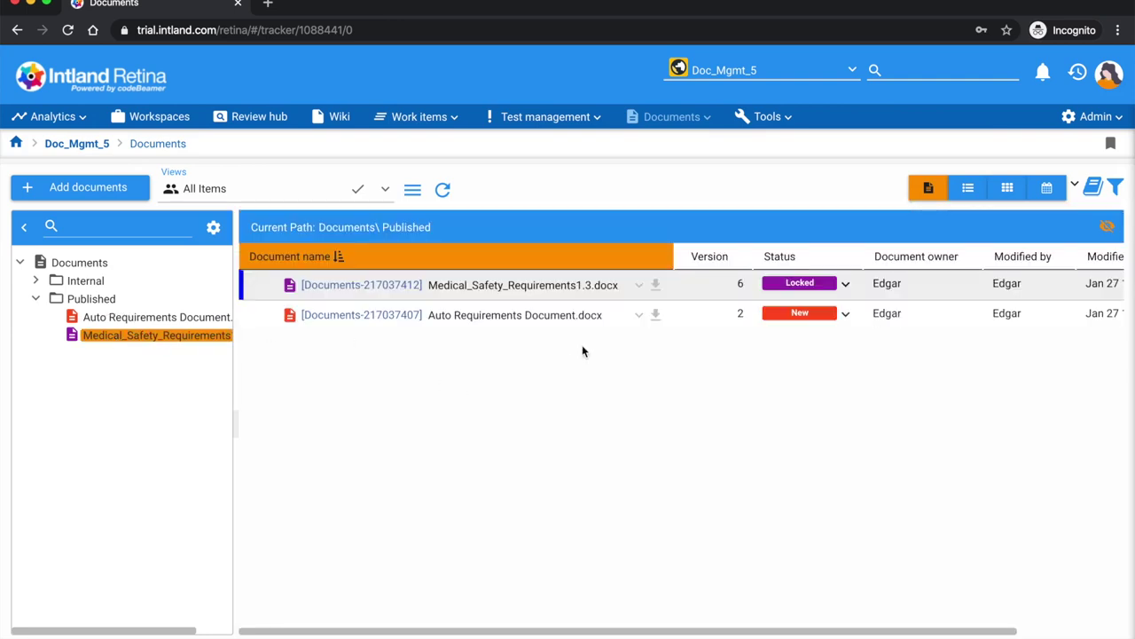
double_click(174, 337)
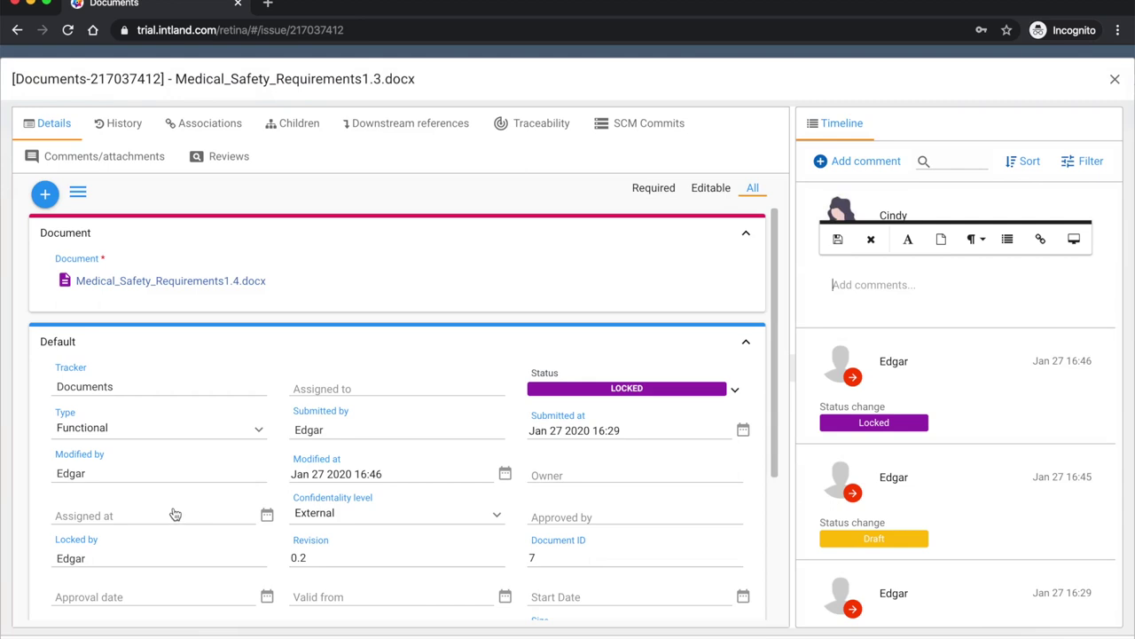
click(259, 436)
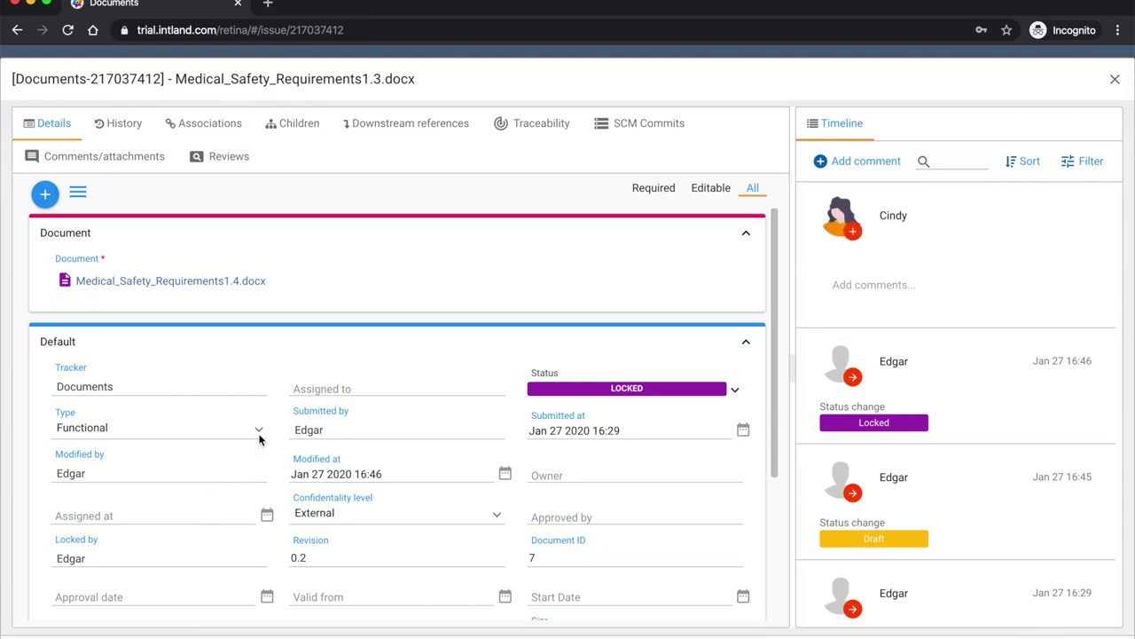
click(258, 431)
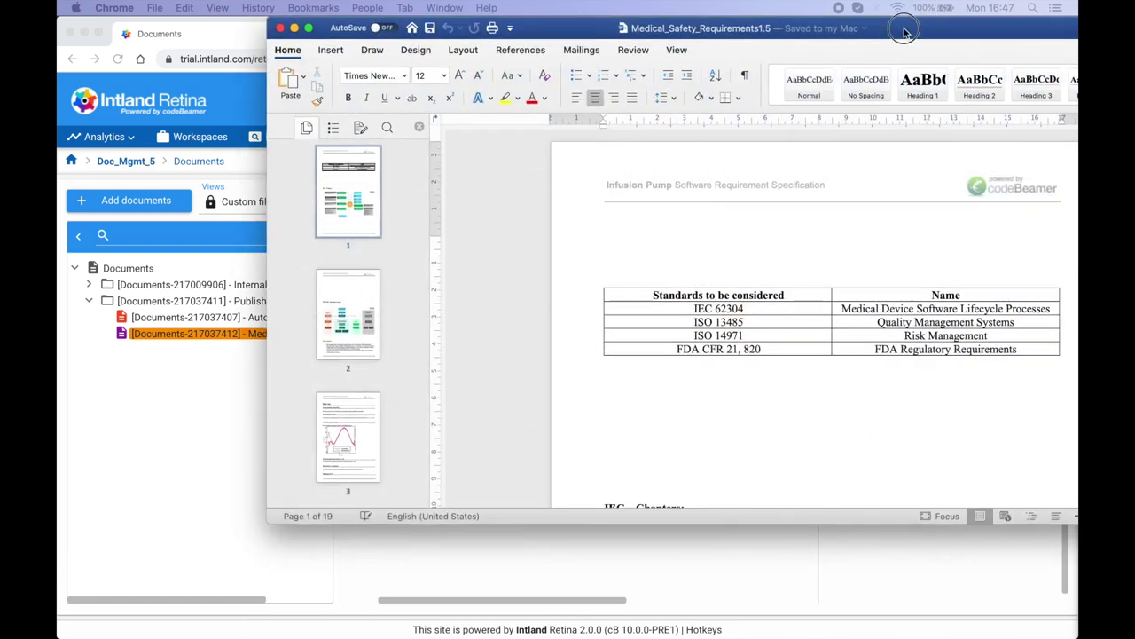
Switch to Word and delete the Standards to be considered table from the first page of Medical_Safety_Requirements1.5.
drag(872, 18, 673, 60)
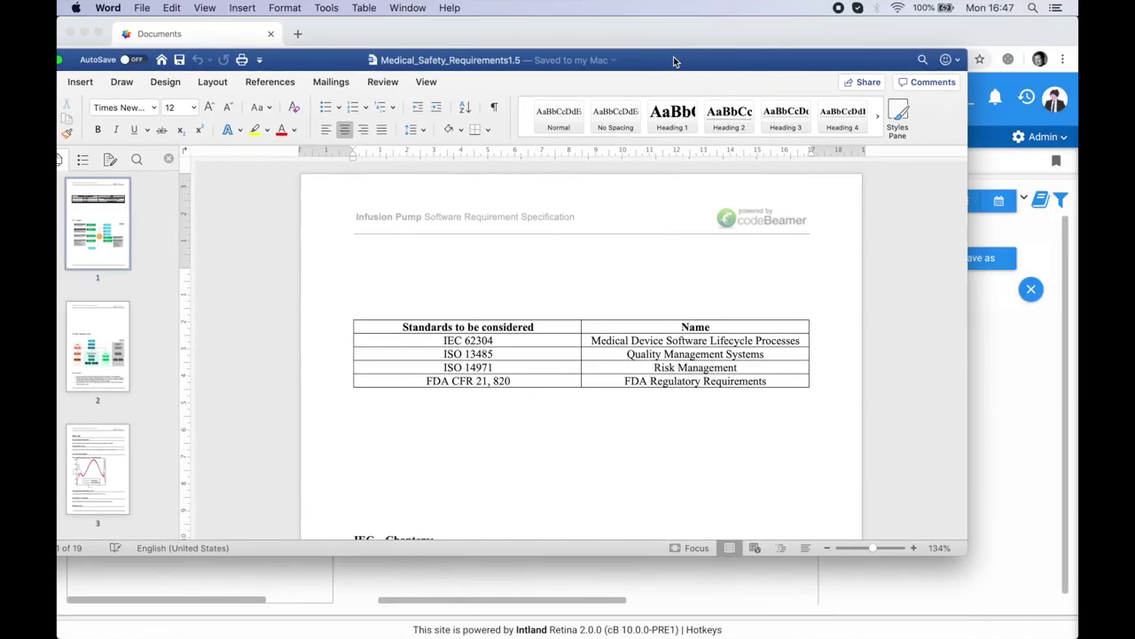
mouse_move(341, 291)
mouse_down()
mouse_move(534, 291)
mouse_move(833, 397)
mouse_move(826, 426)
mouse_up()
key(BackSpace)
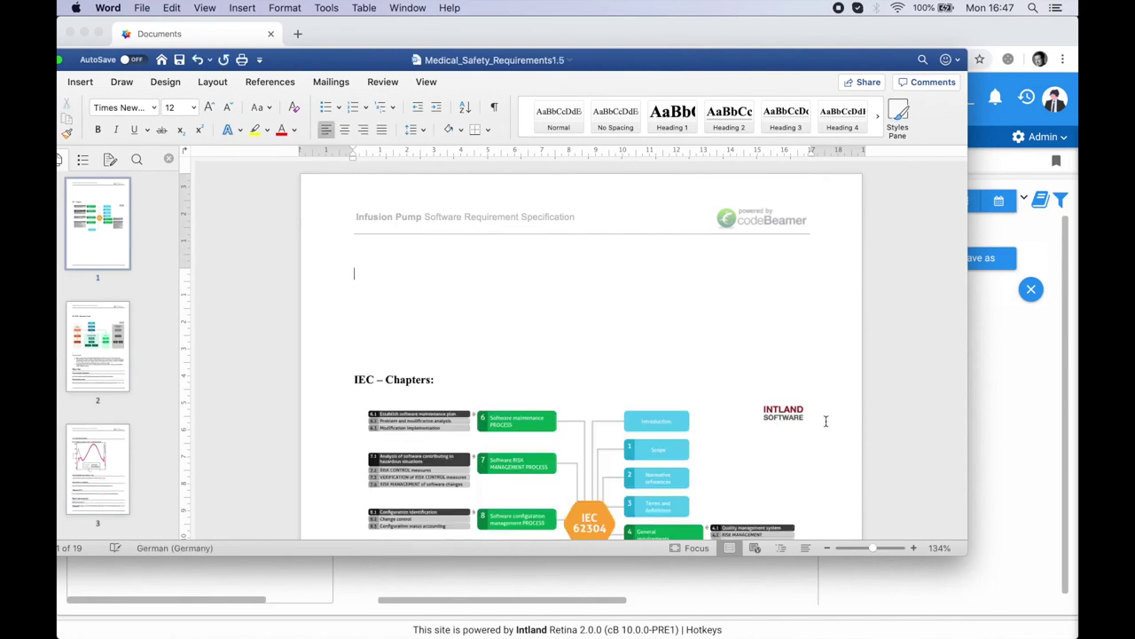
Save the edited document in the Files folder as Medical_Safety_Requirements1.6.docx and dismiss the Word window.
click(142, 9)
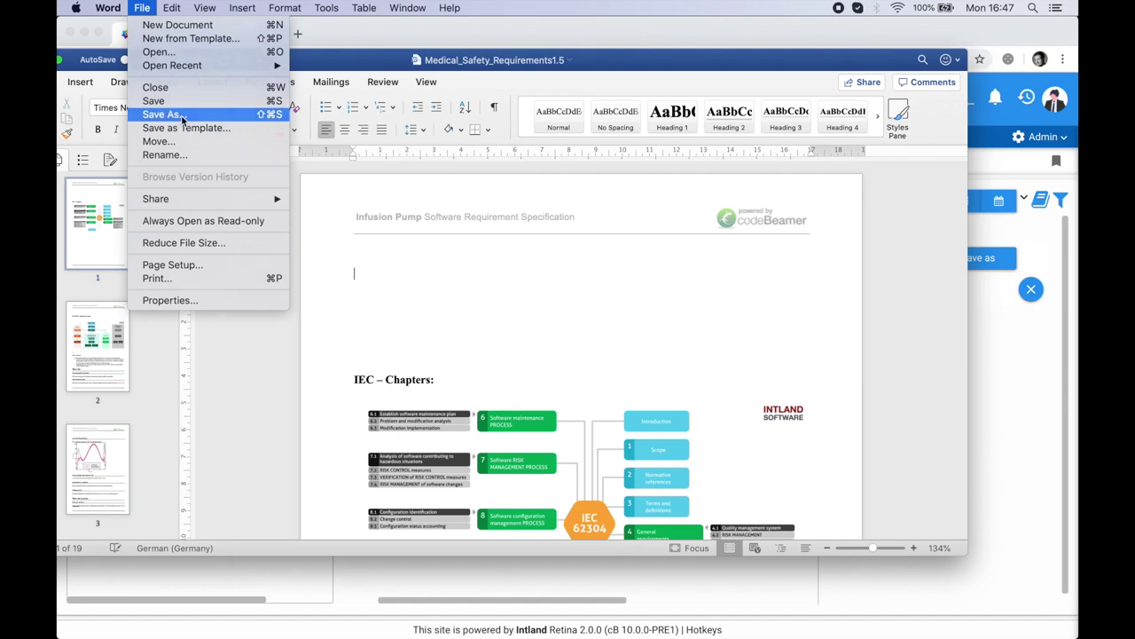
click(182, 117)
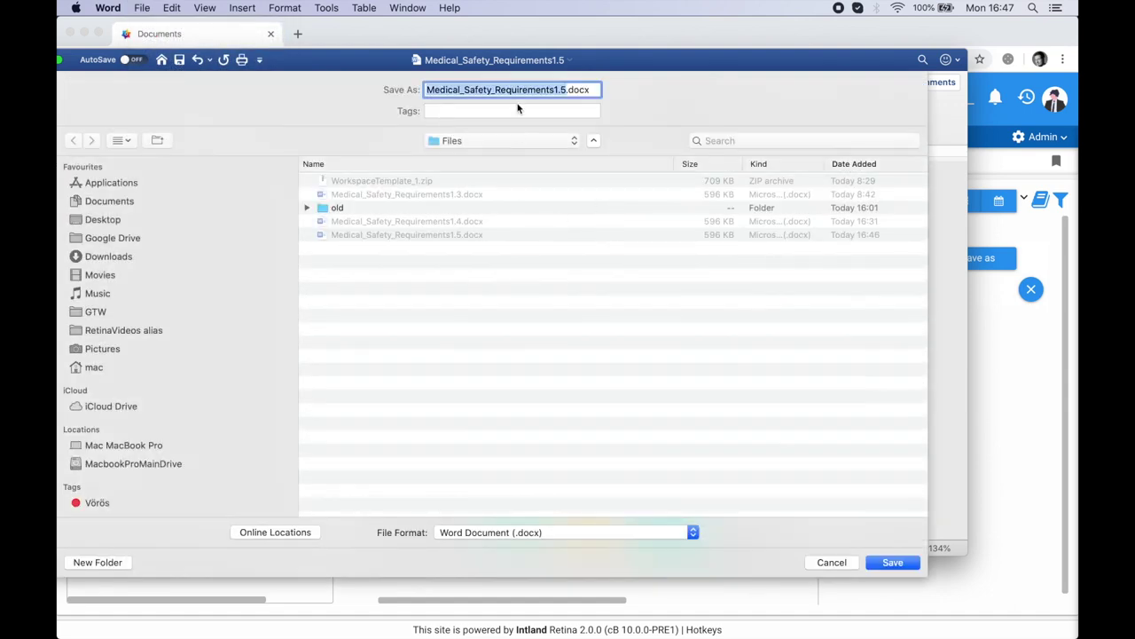
click(565, 89)
key(BackSpace)
key(BackSpace)
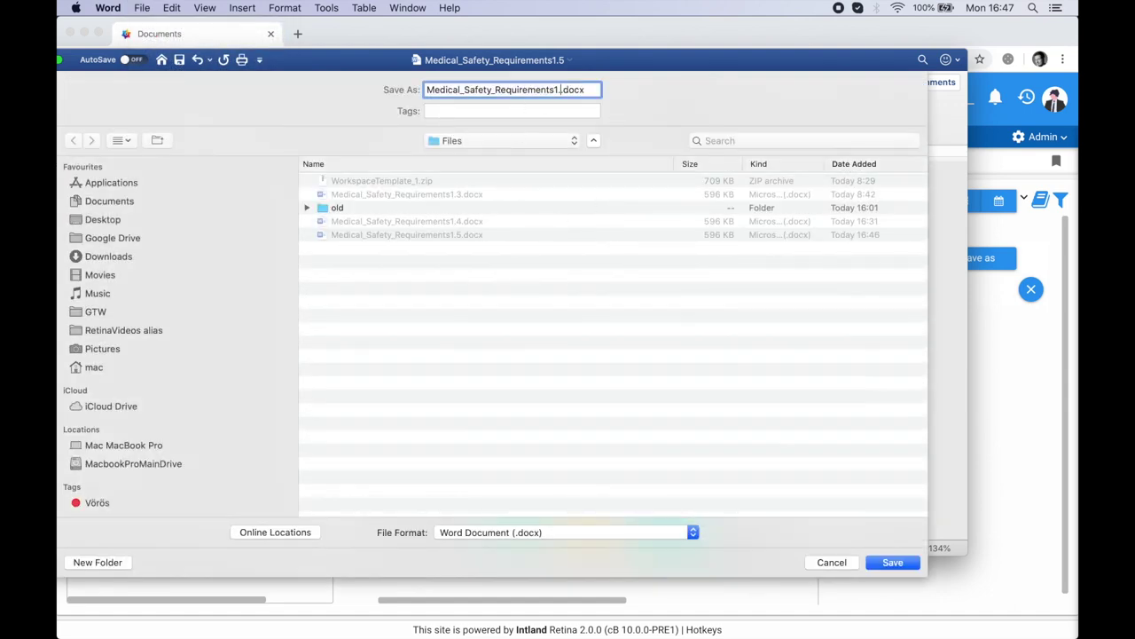
text(6.)
click(911, 565)
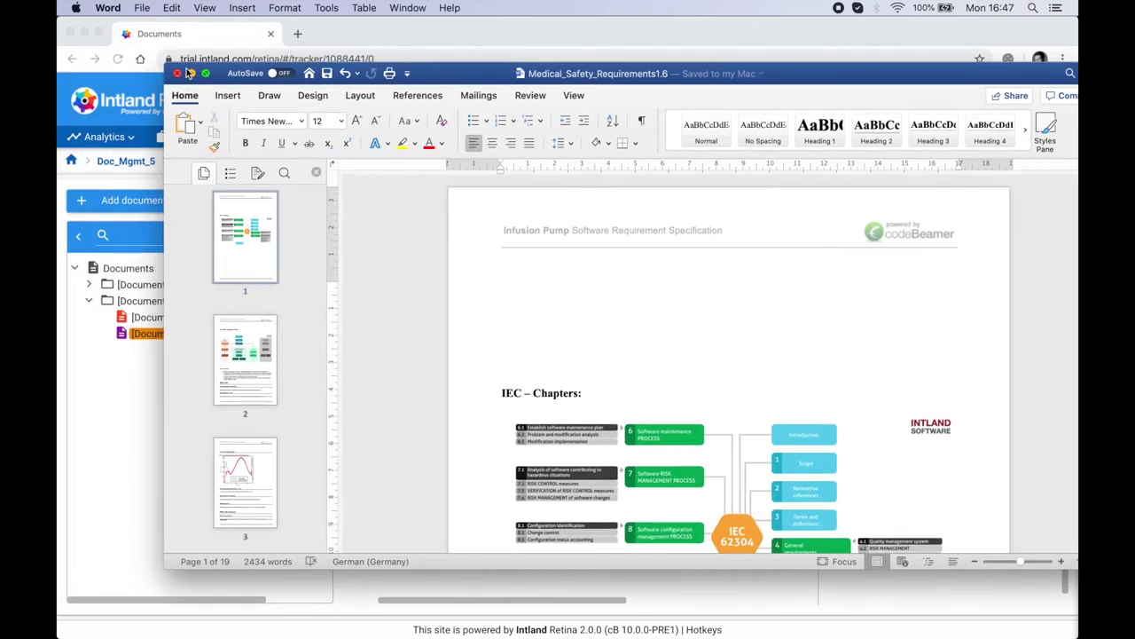
click(185, 73)
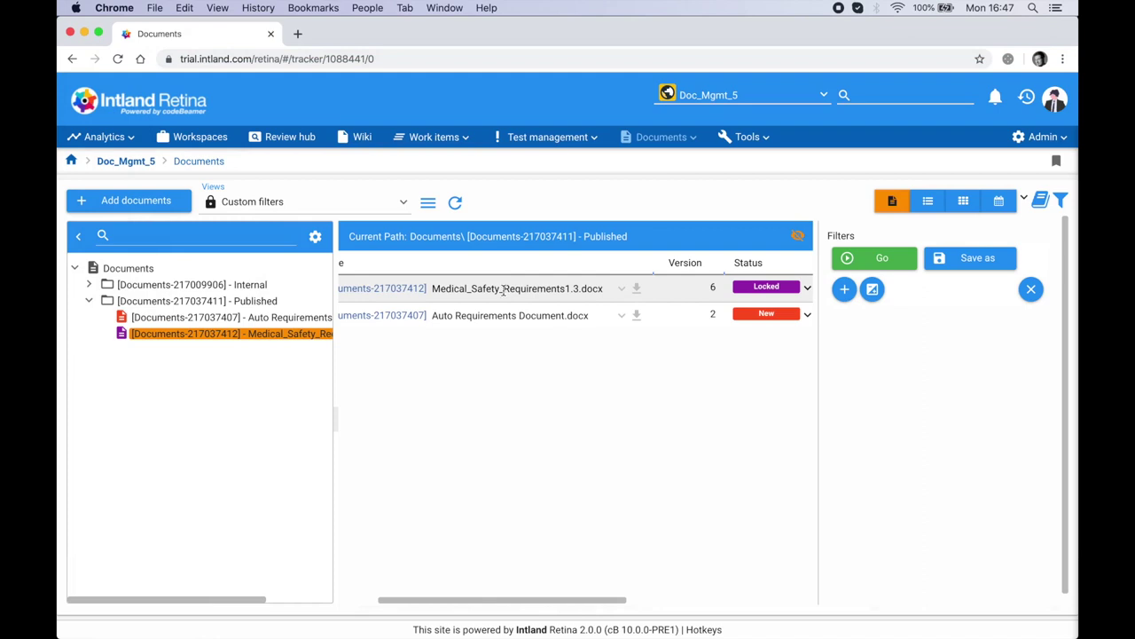
Upload Medical_Safety_Requirements1.6.docx as the new version of the locked Medical_Safety_Requirements1.3.docx item, replacing the existing file.
click(621, 288)
click(655, 362)
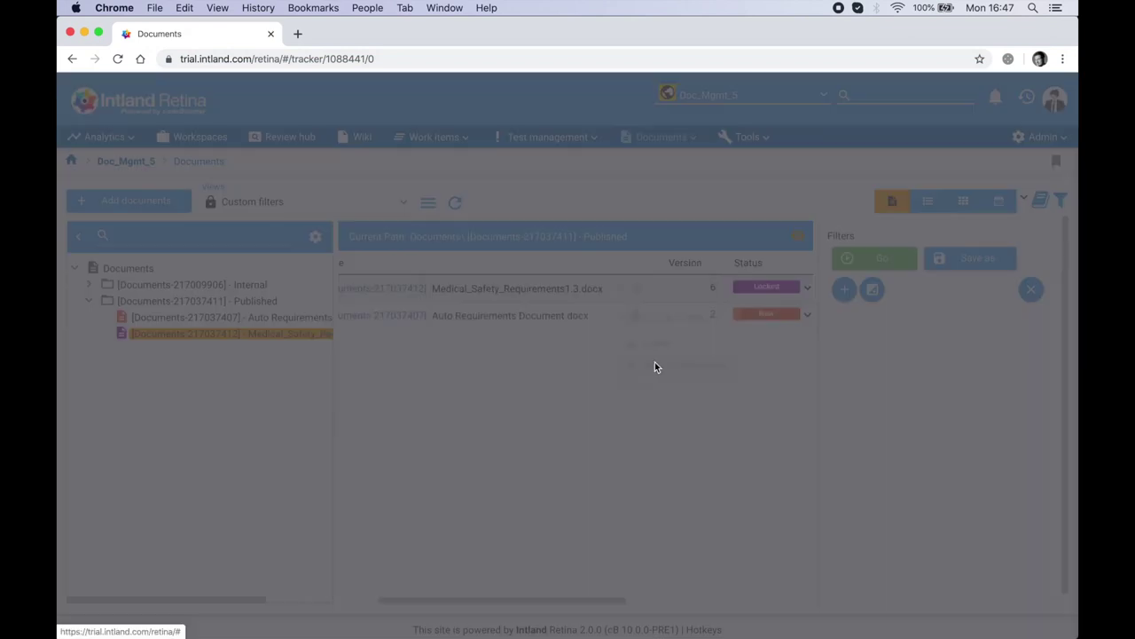
click(406, 248)
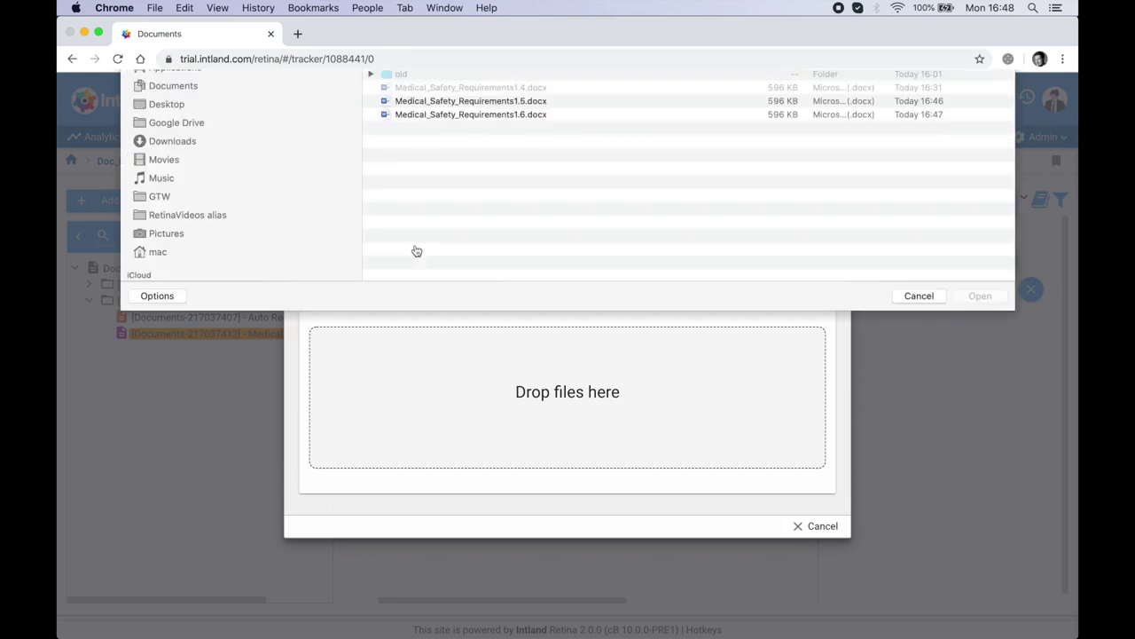
click(454, 195)
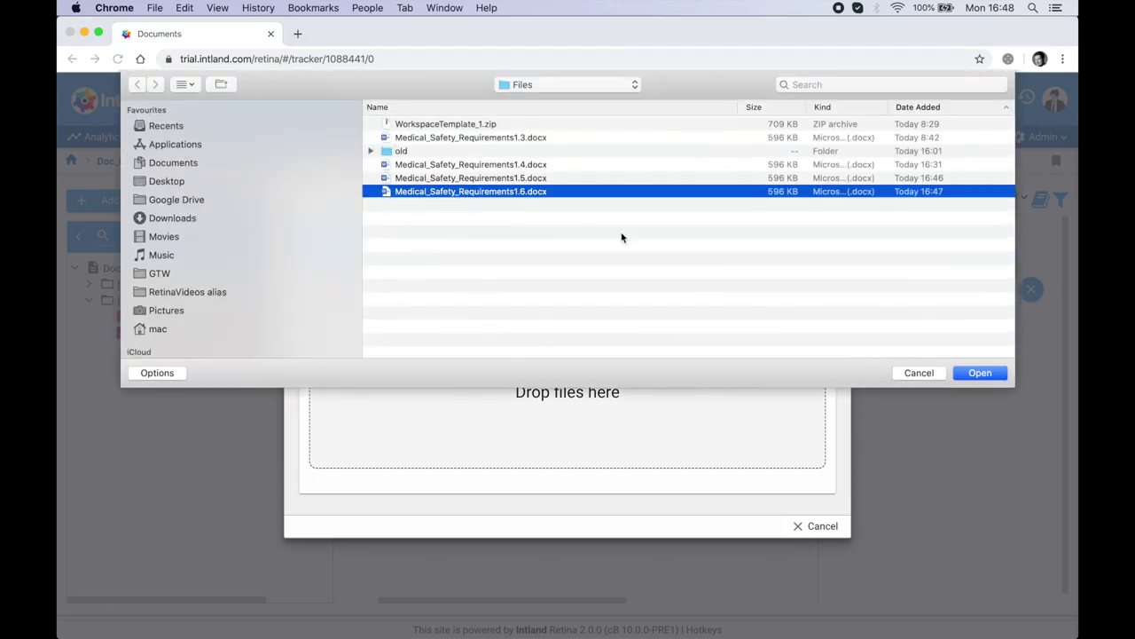
click(990, 375)
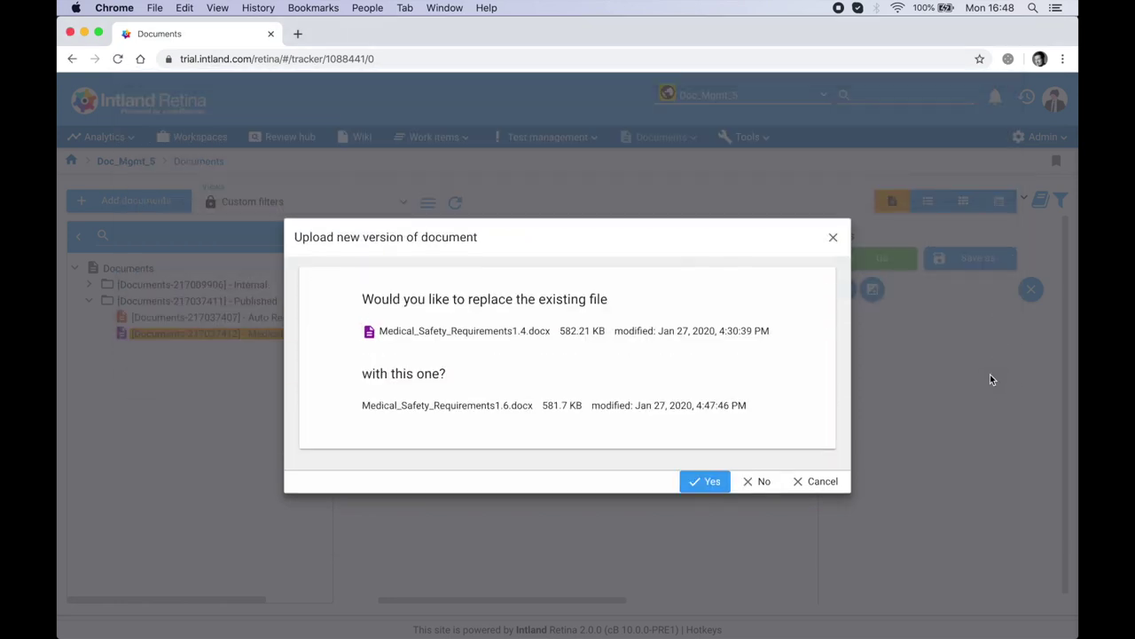
click(709, 481)
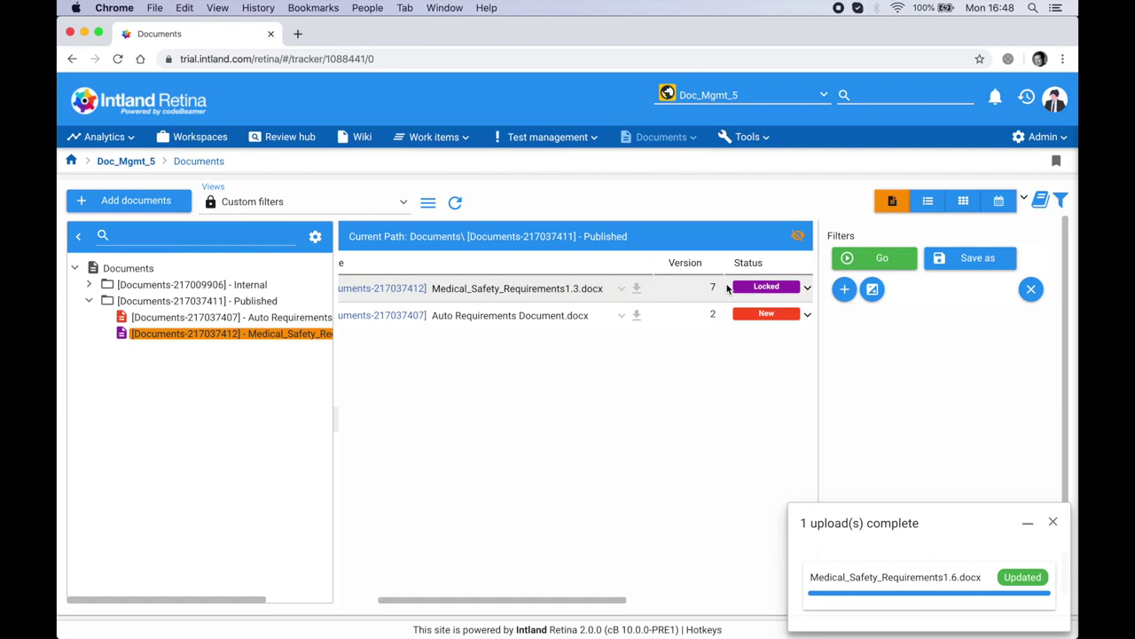
Send the locked Medical_Safety_Requirements document to review under the name DocReview_1 and proceed to the reviewer selection.
right_click(228, 341)
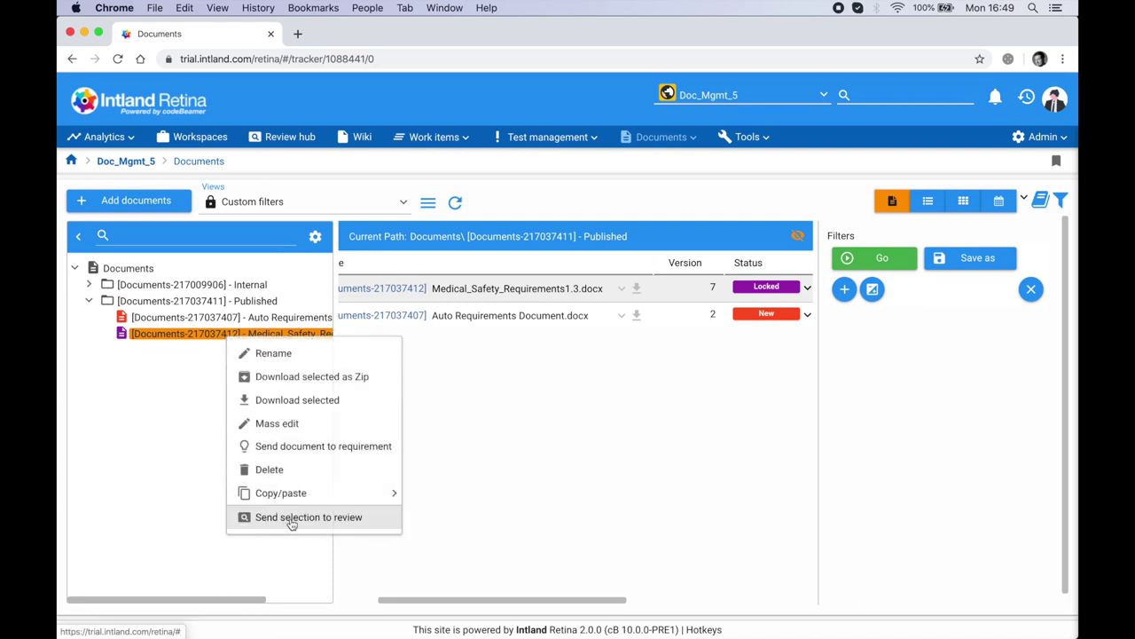
click(291, 519)
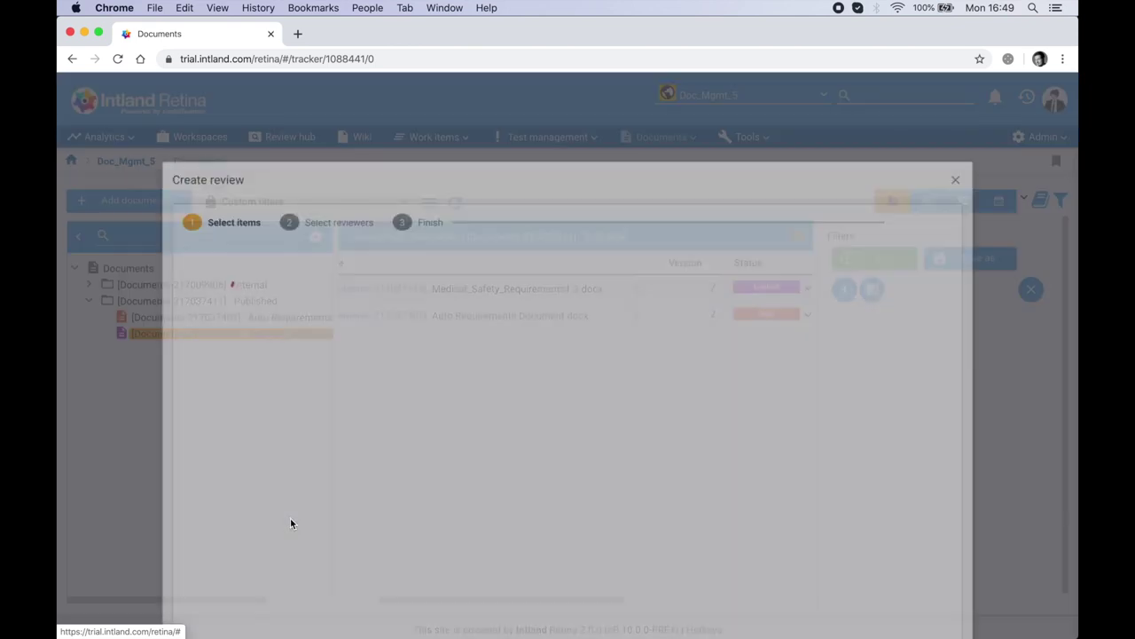
click(224, 210)
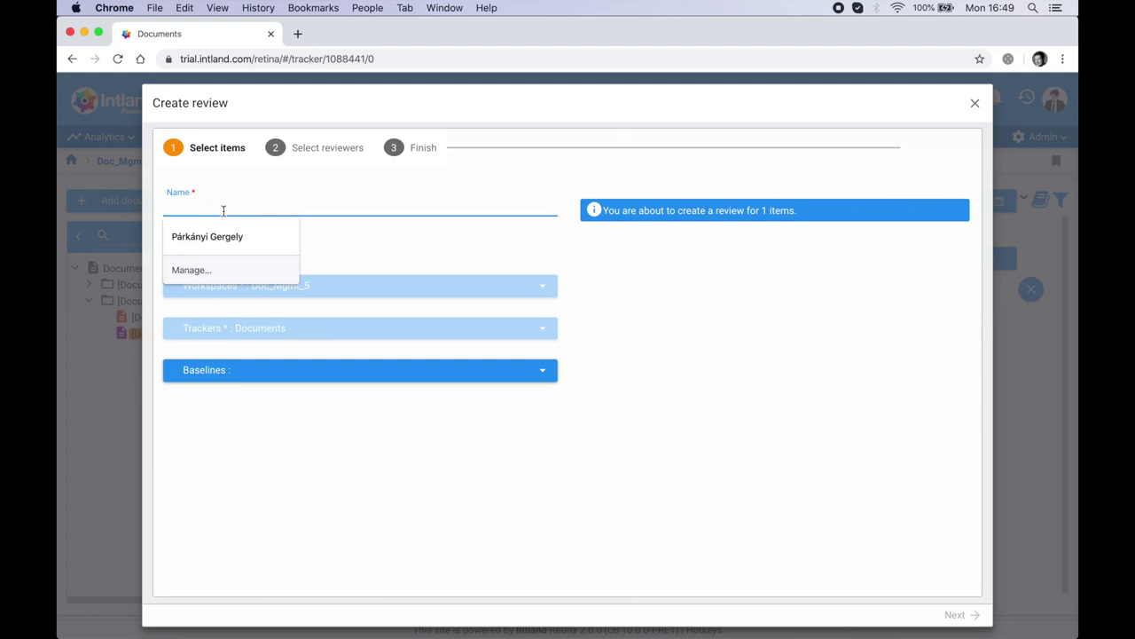
text(D)
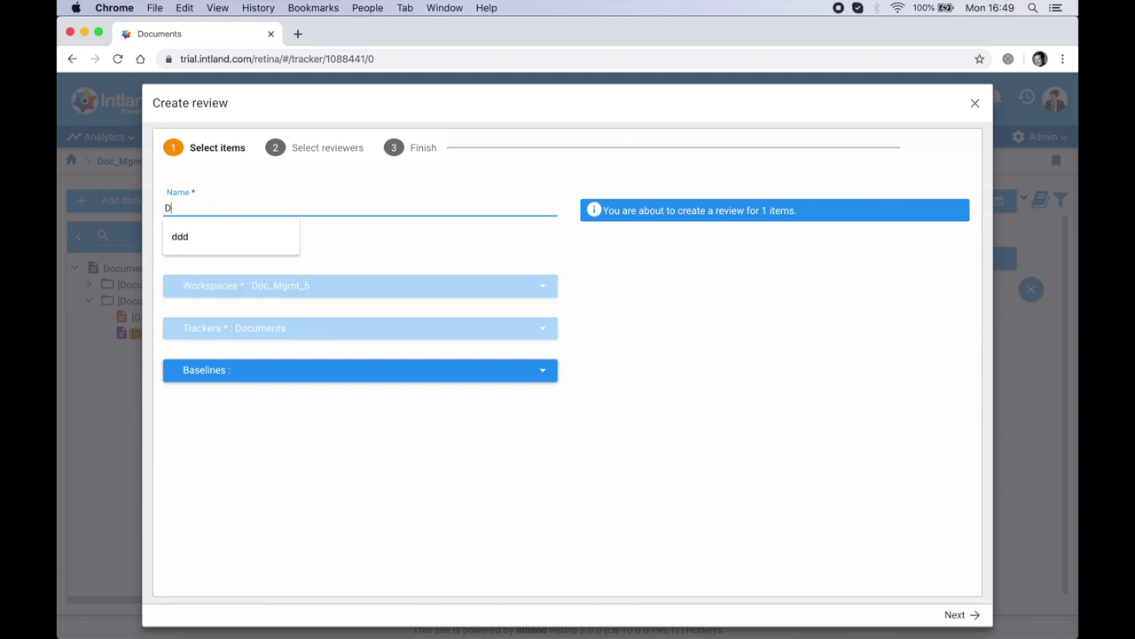
text(ocReview_1)
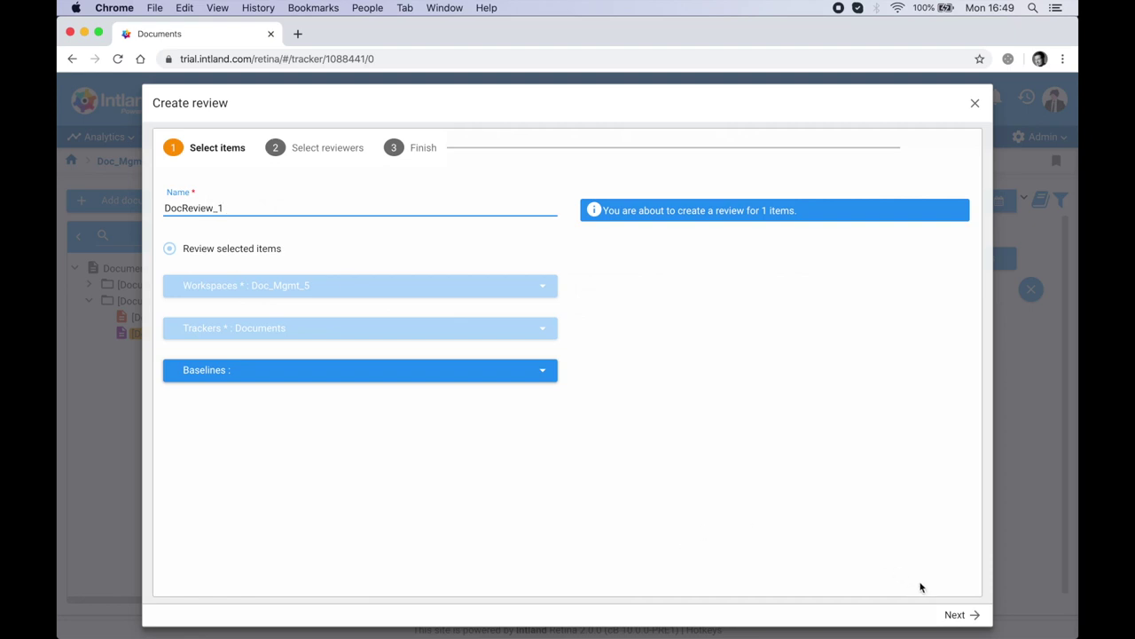
click(954, 614)
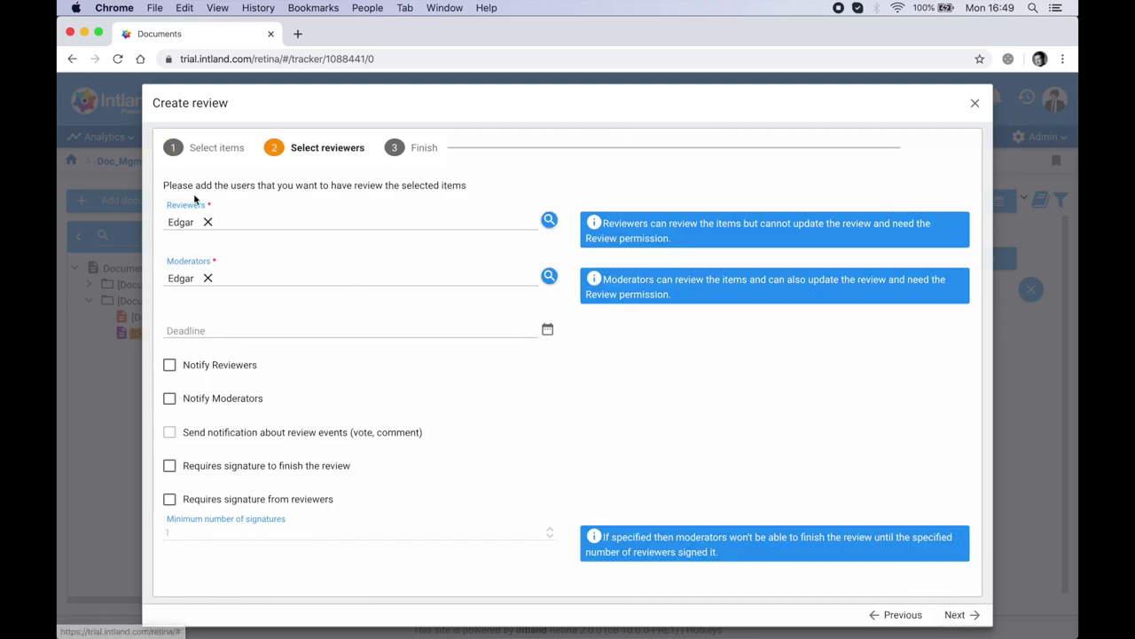
Replace the preset reviewer with the other workspace member, require a signature from reviewers, and create the review.
click(207, 222)
text(cind)
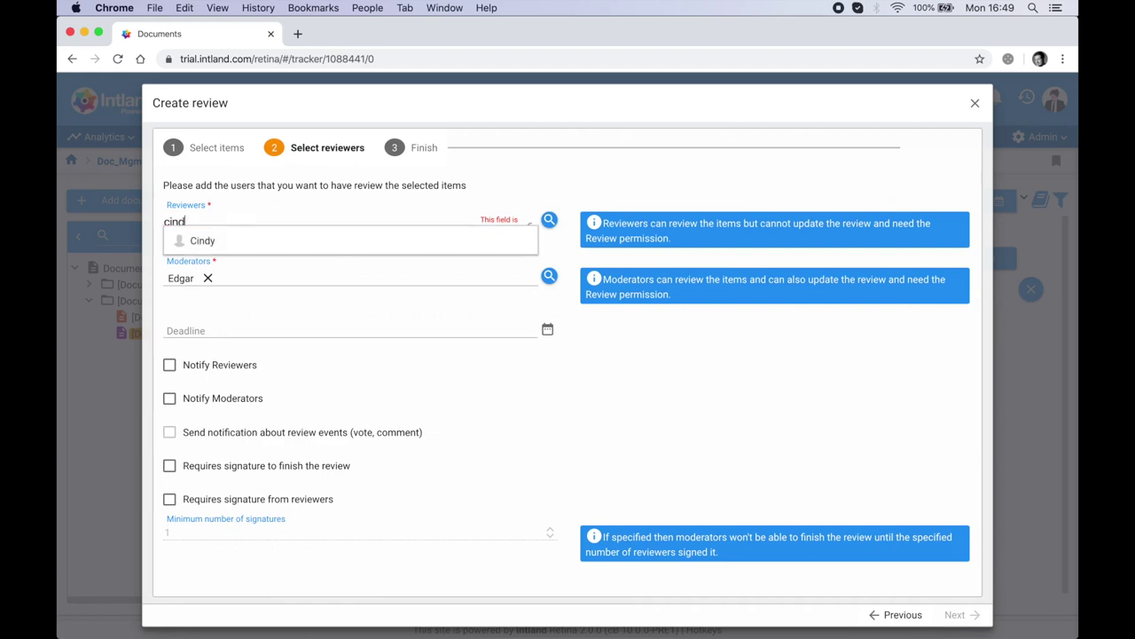
click(203, 241)
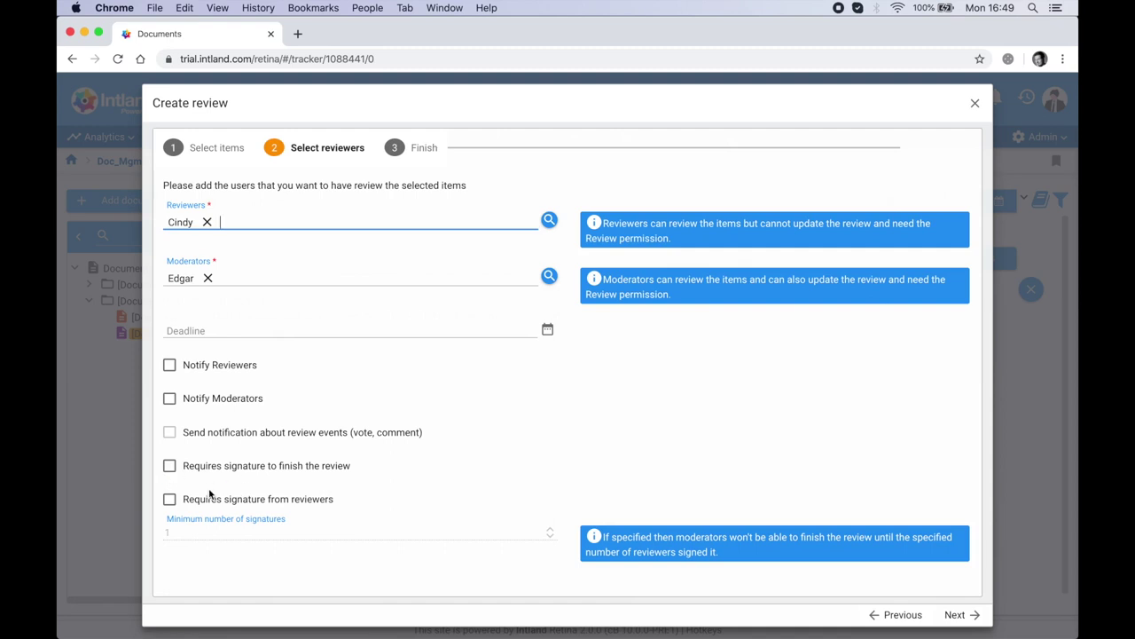
click(169, 499)
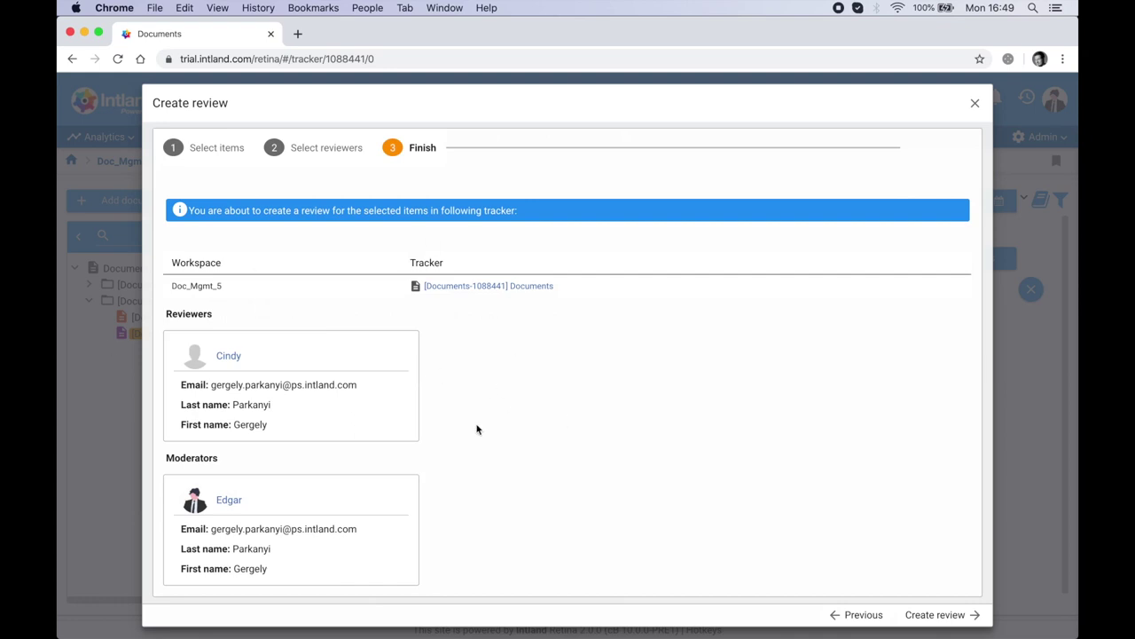
click(936, 614)
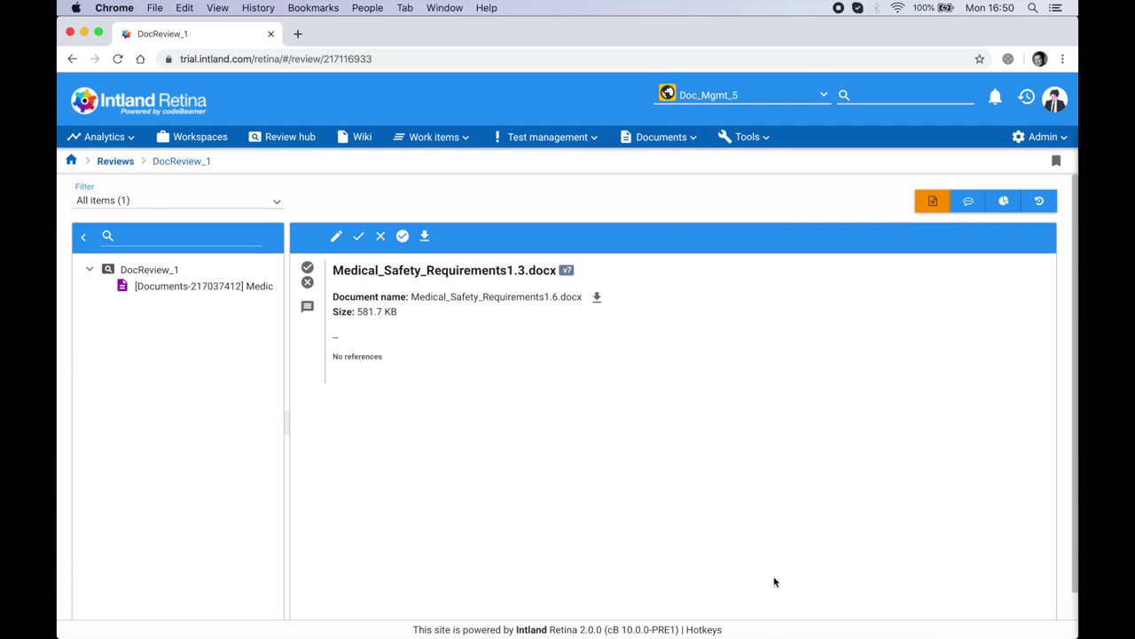
As the reviewer in the incognito window, approve the document in DocReview_1 and sign the review with the saved account password.
key(ctrl+Up)
click(360, 417)
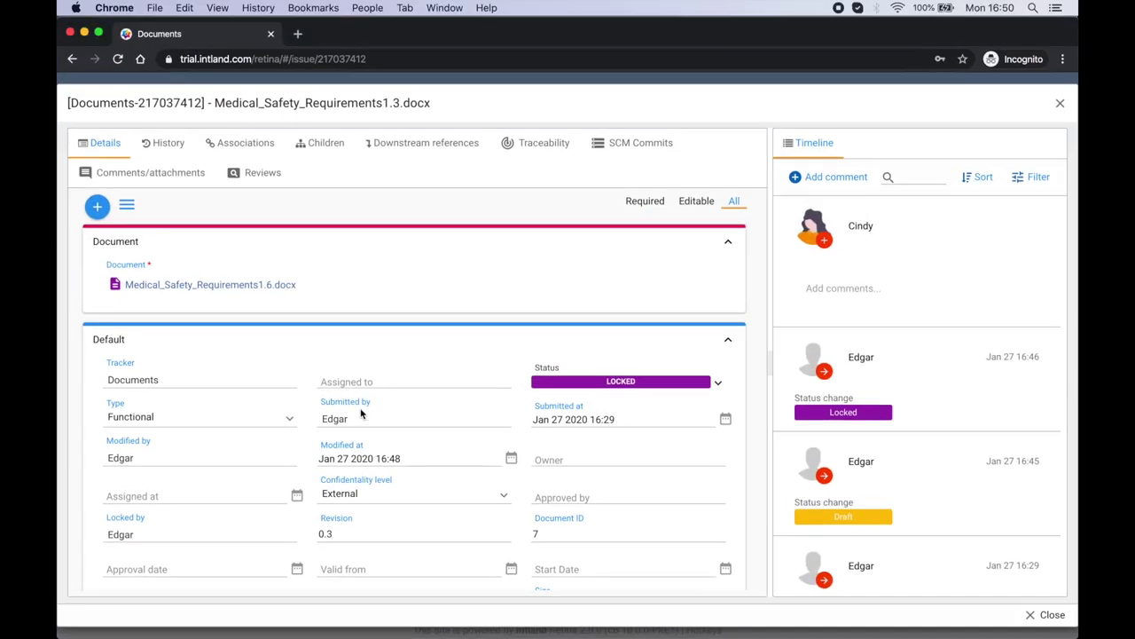
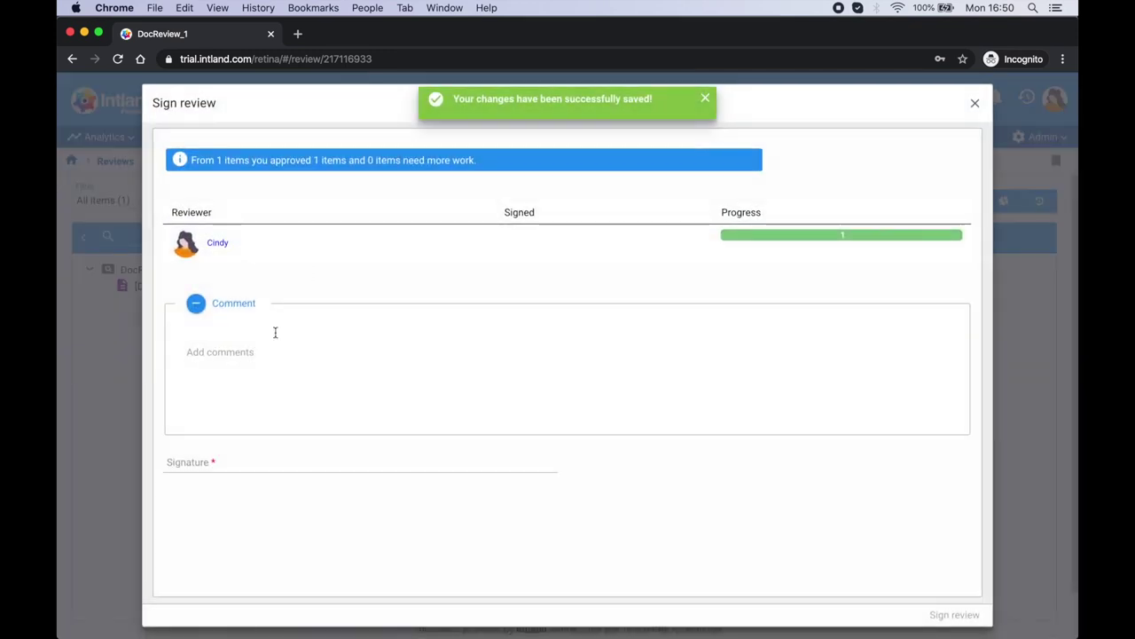
click(178, 463)
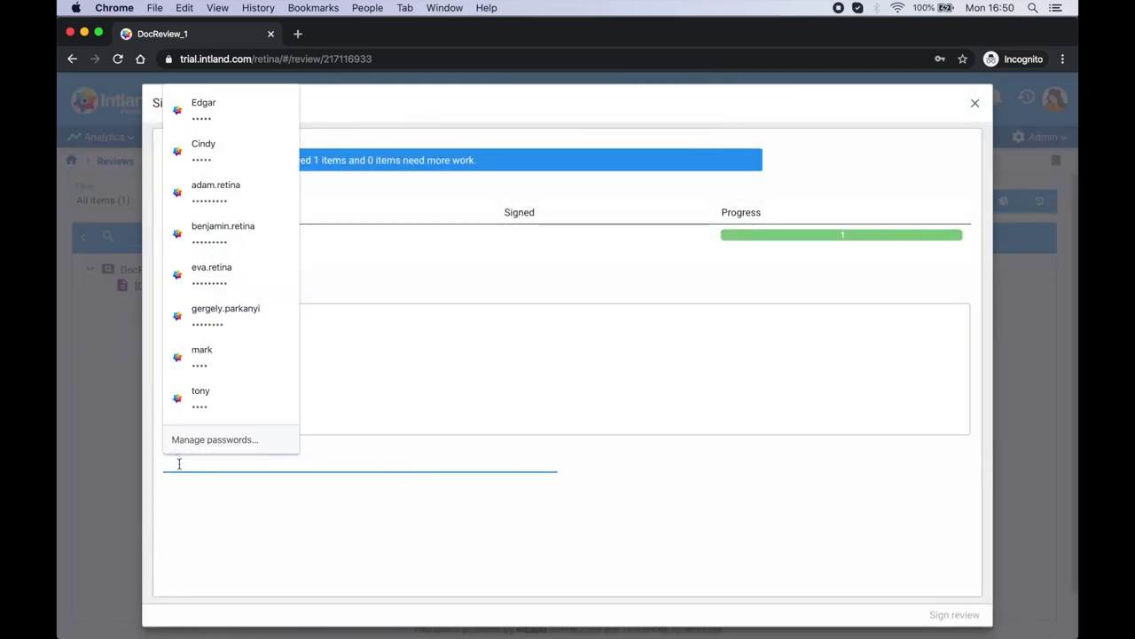
click(203, 149)
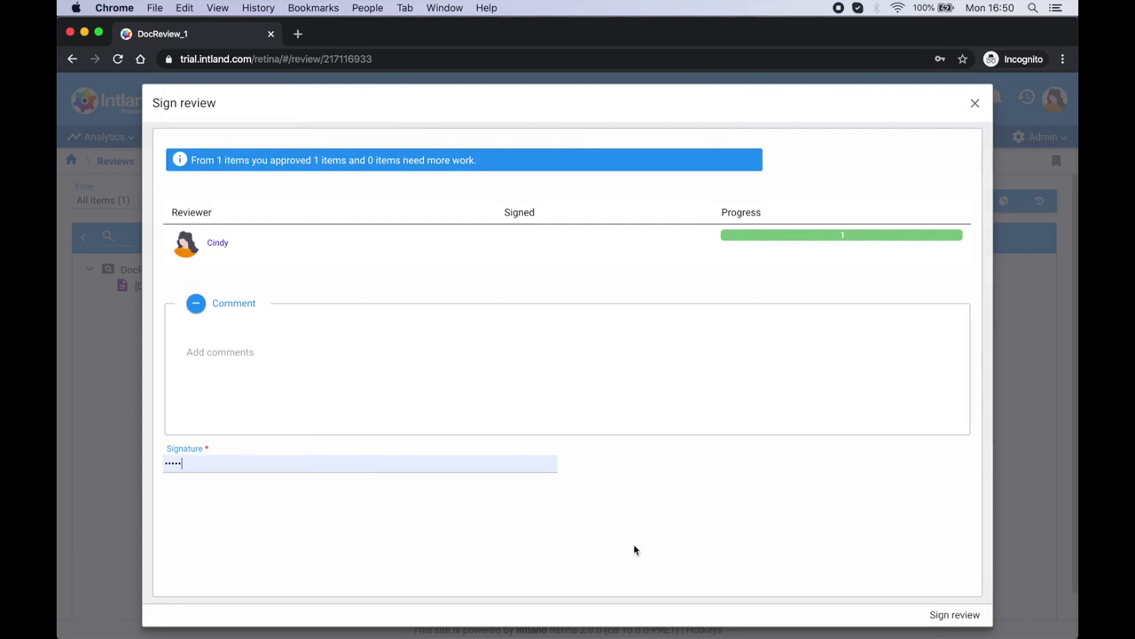
click(936, 614)
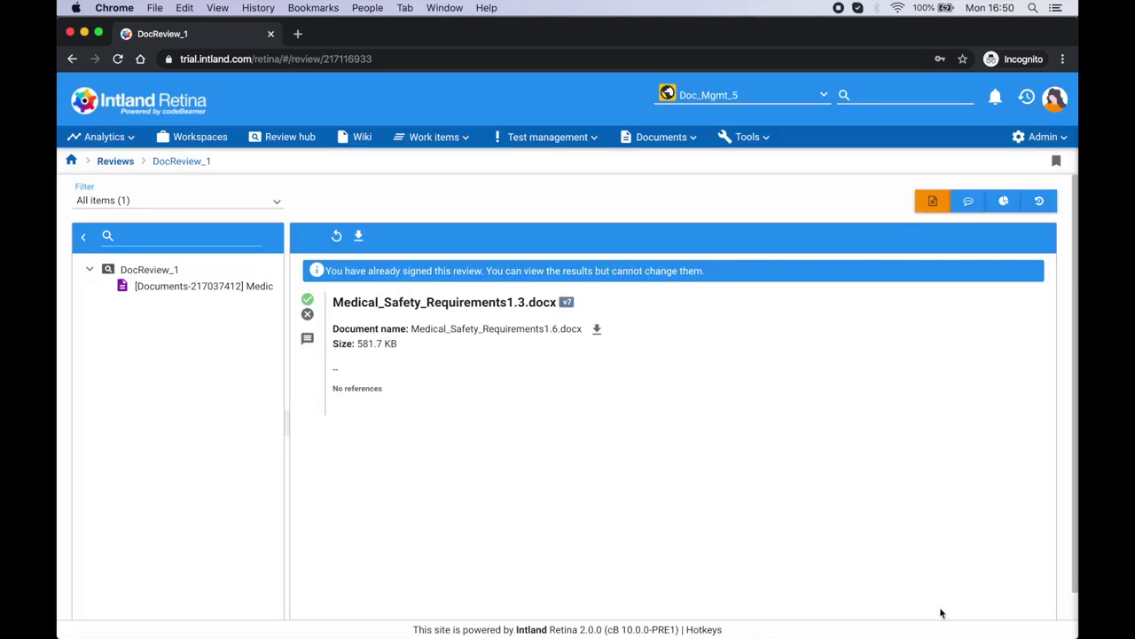
Switch back to the moderator's browser window and examine the reviewer statistics and review results of DocReview_1.
key(ctrl+Up)
click(375, 450)
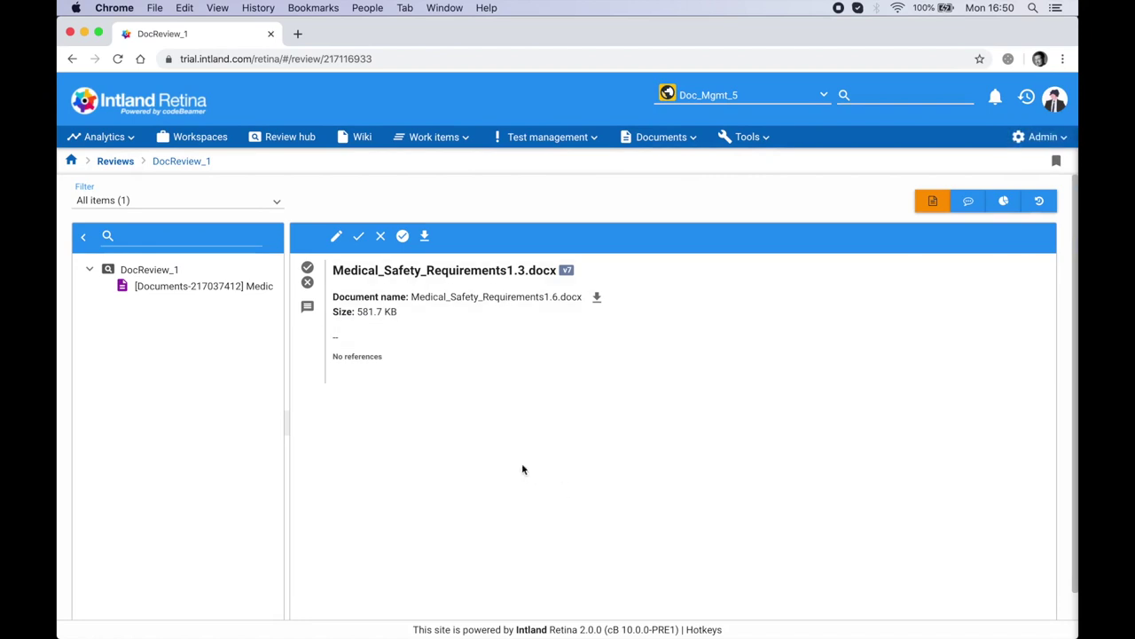
click(1004, 201)
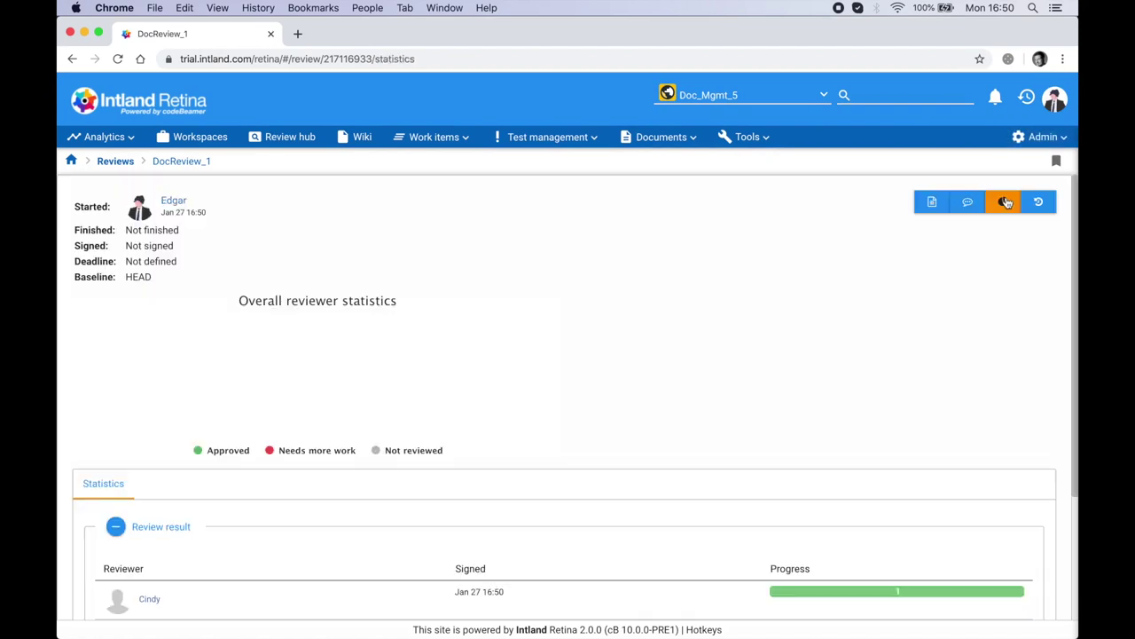
mouse_move(335, 392)
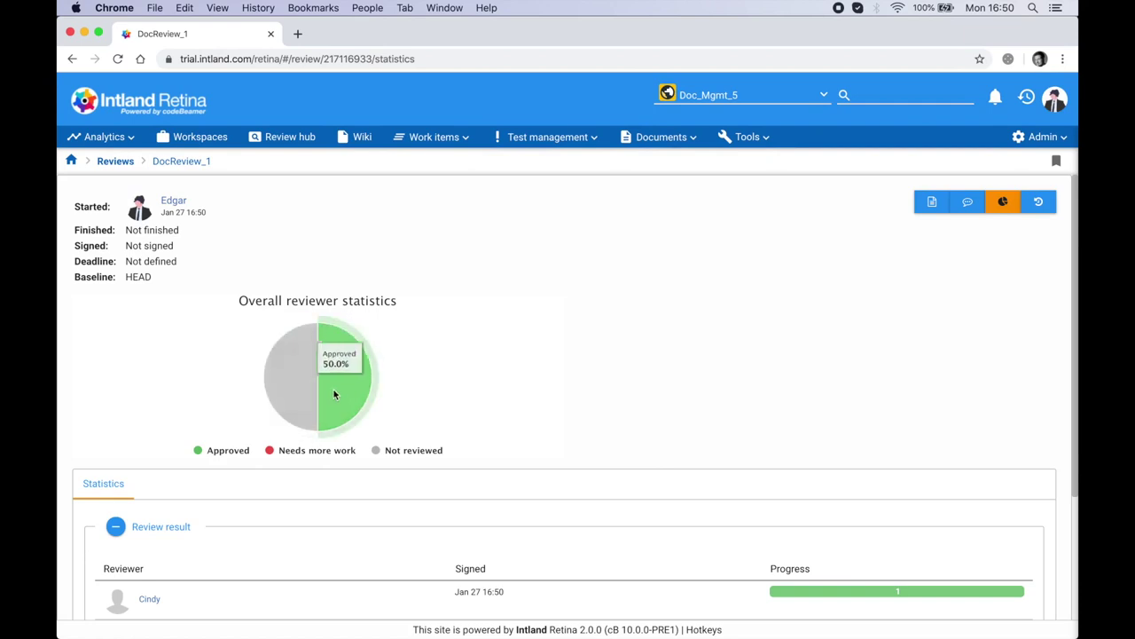
scroll(349, 390, down, 3)
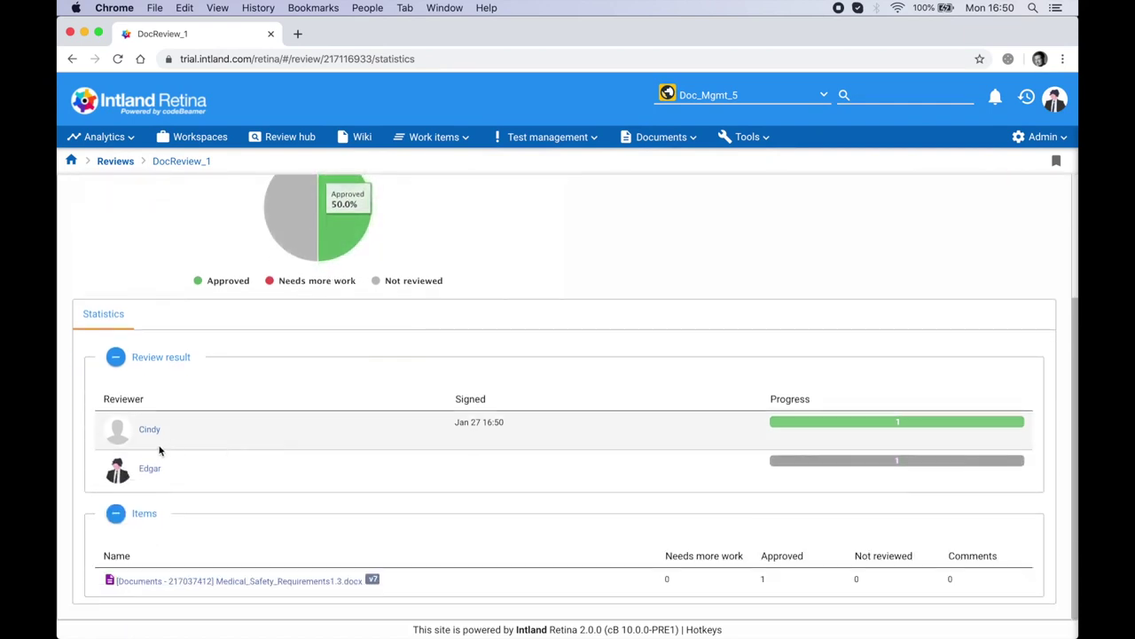
Return to the items of DocReview_1, start finishing the review, and add a comment stating which reviewer approved it.
scroll(320, 426, up, 3)
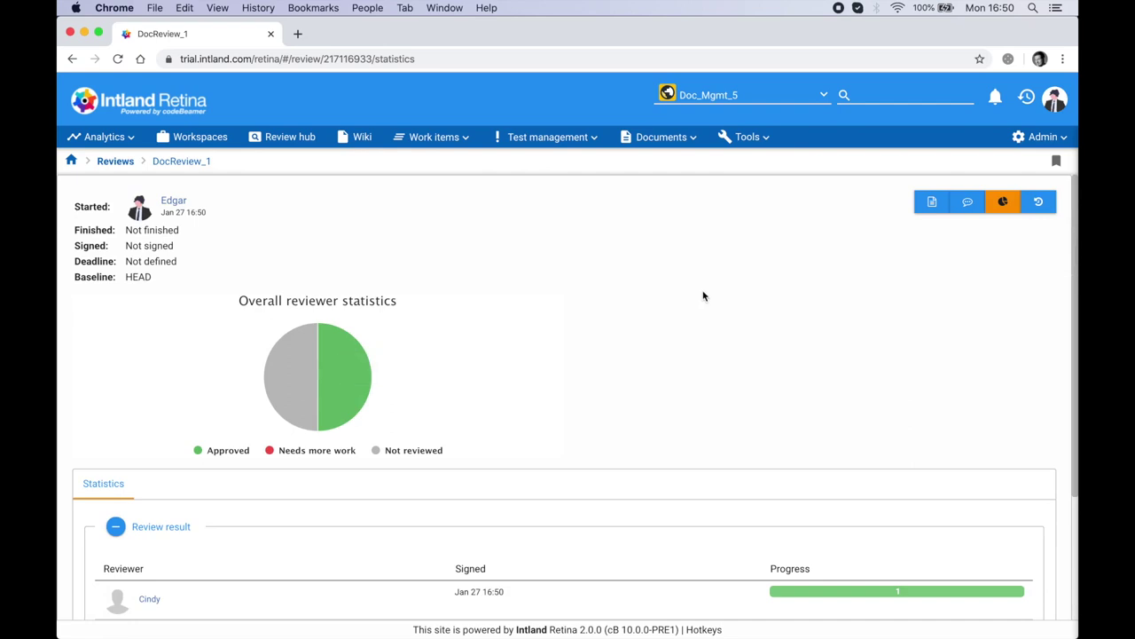
click(932, 202)
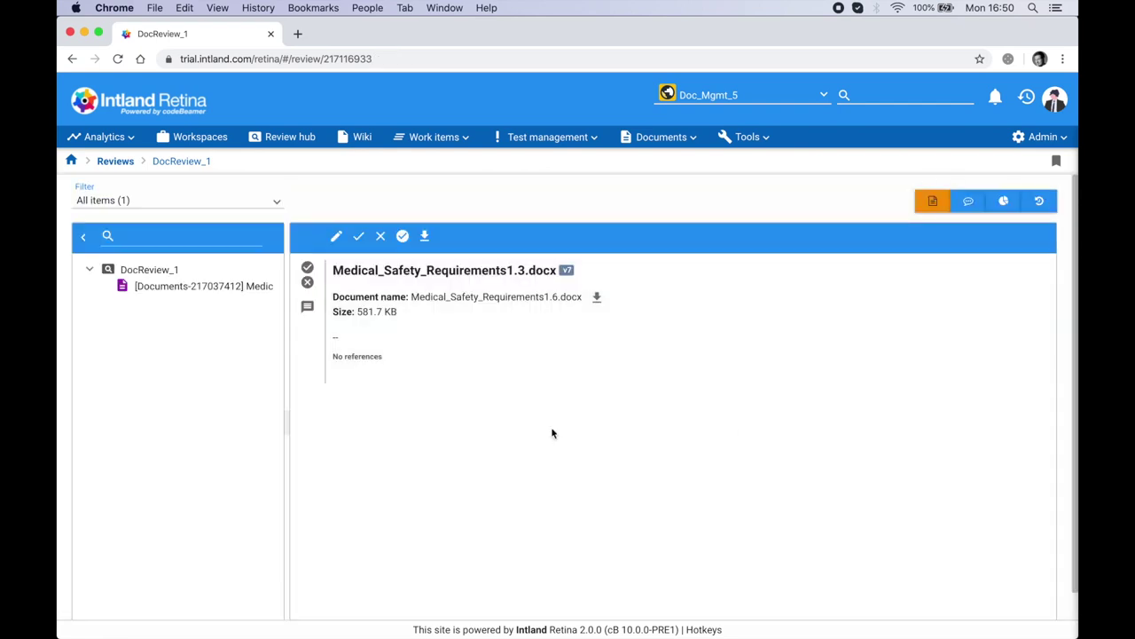
click(402, 238)
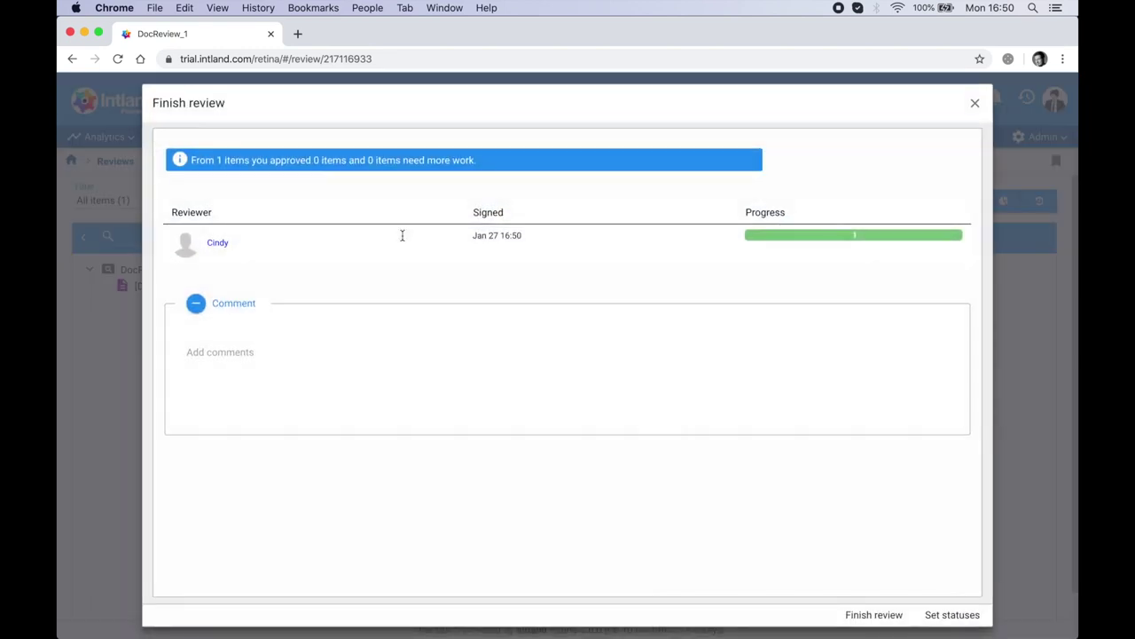
click(266, 375)
text(Approved by Cindy)
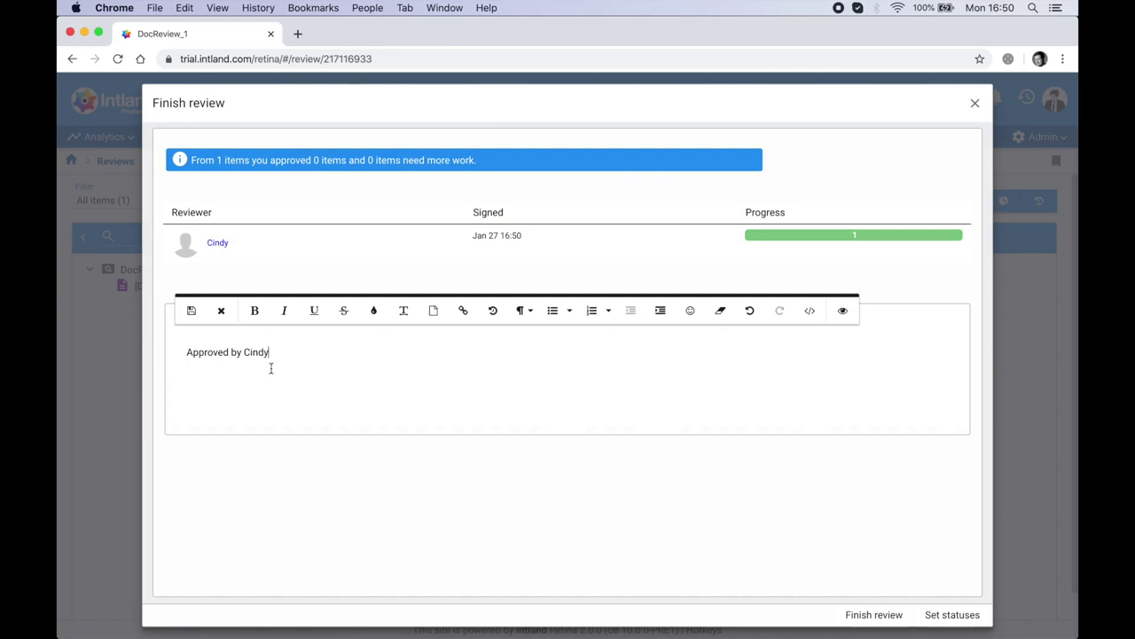
Map approved documents to the Approved status and those needing more work to Draft, and finish the review.
click(944, 623)
click(561, 257)
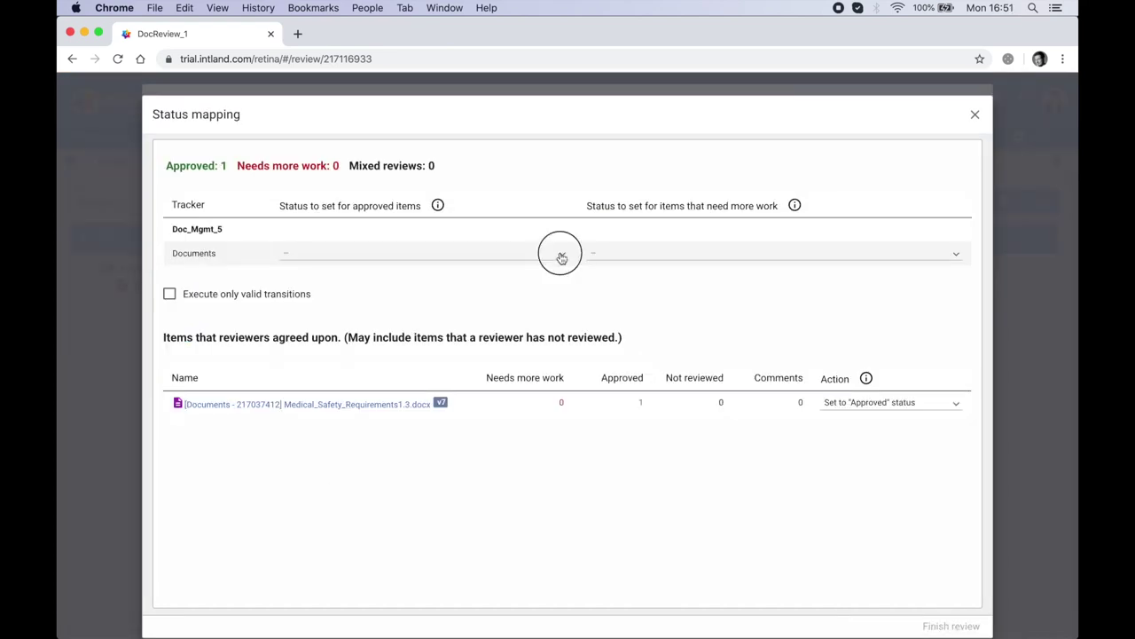
scroll(373, 372, down, 2)
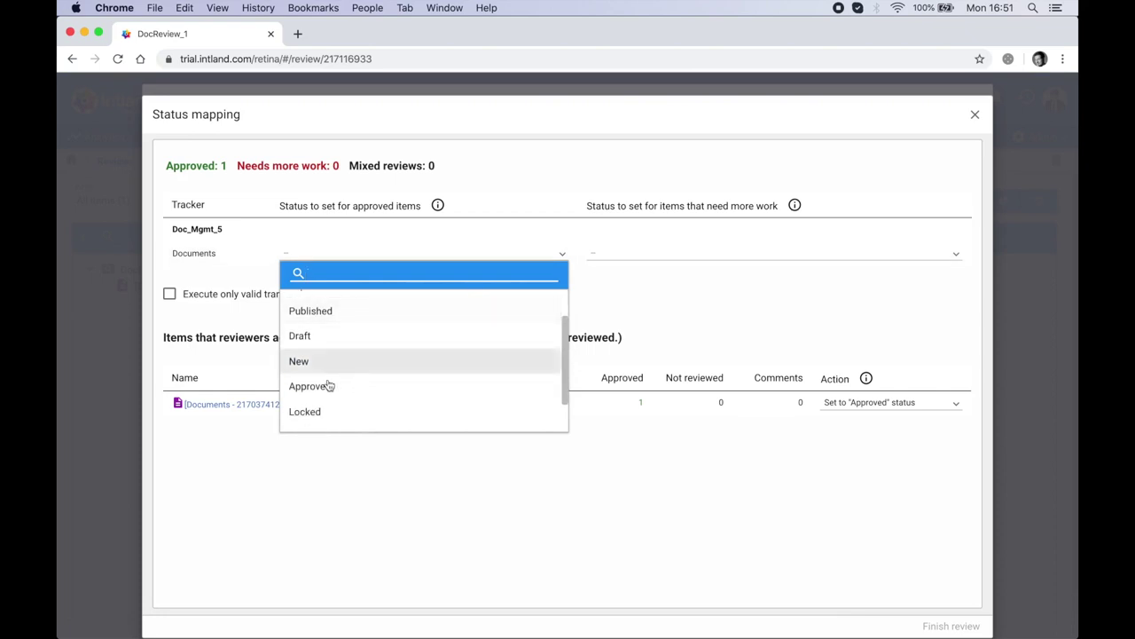
click(345, 384)
click(752, 257)
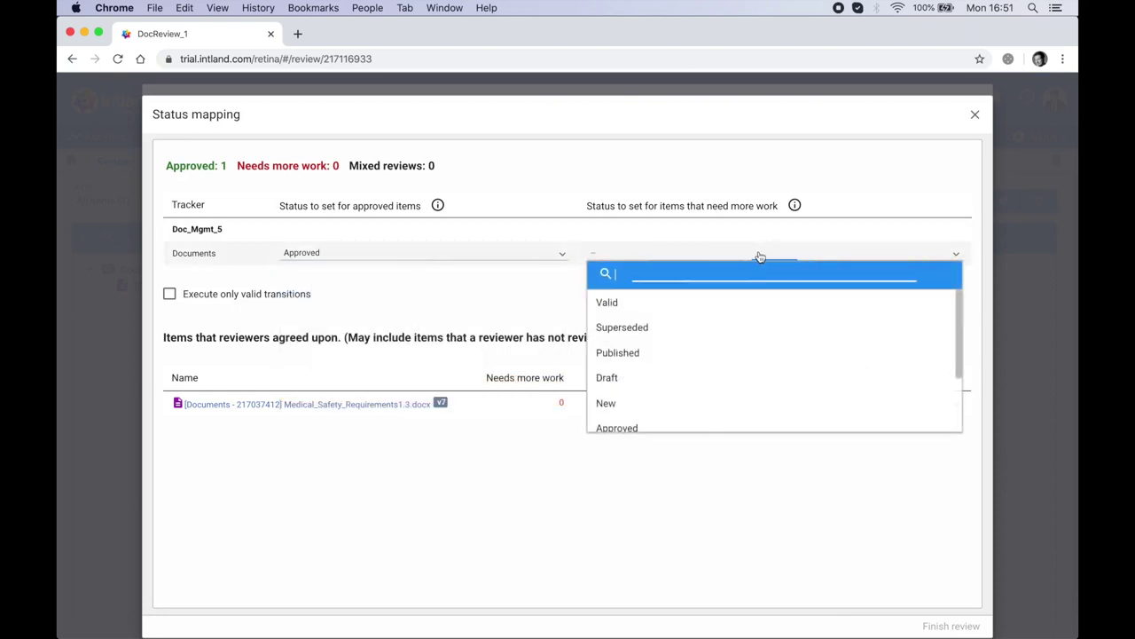
click(717, 380)
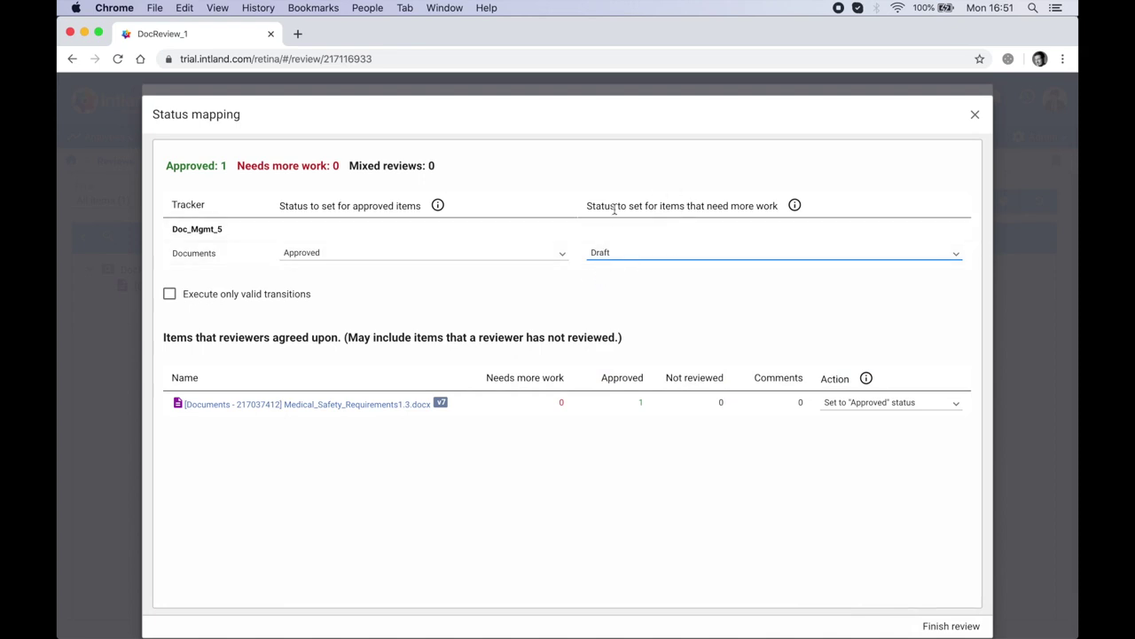
click(946, 626)
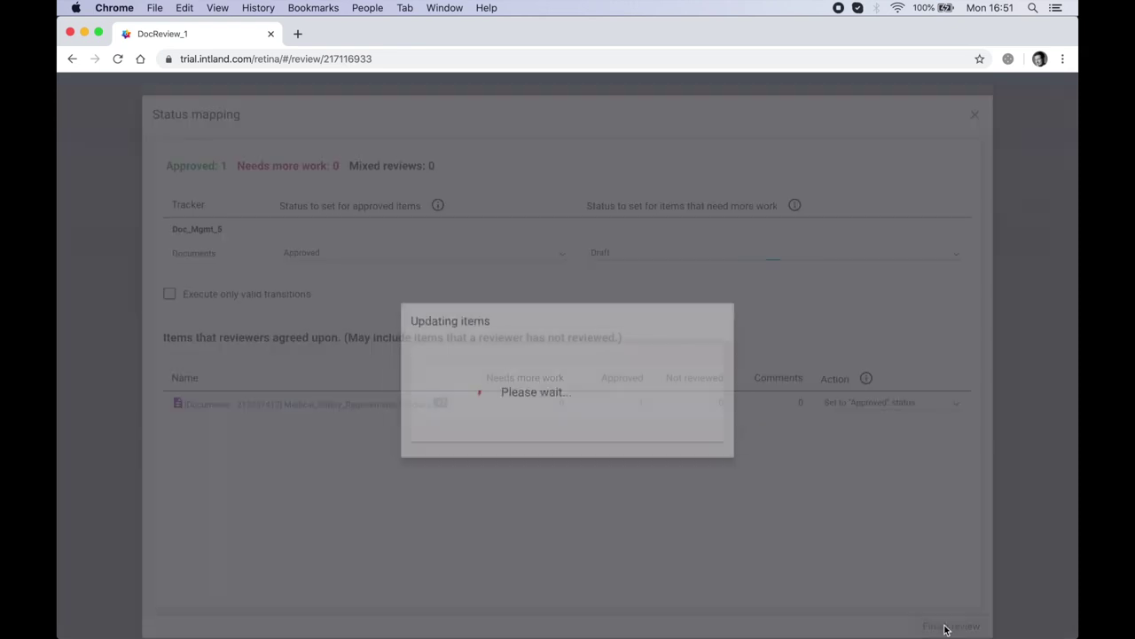
click(685, 399)
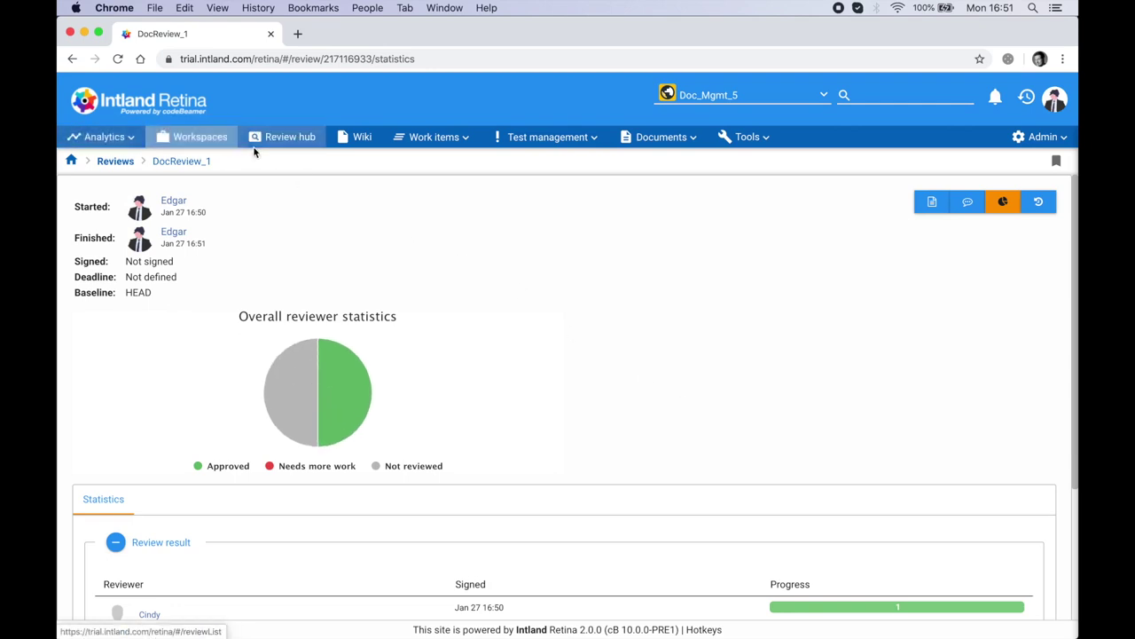
Open Medical_Safety_Requirements1.3.docx from the Published folder of the Documents tracker, examine its status and approval details, and close it.
click(653, 148)
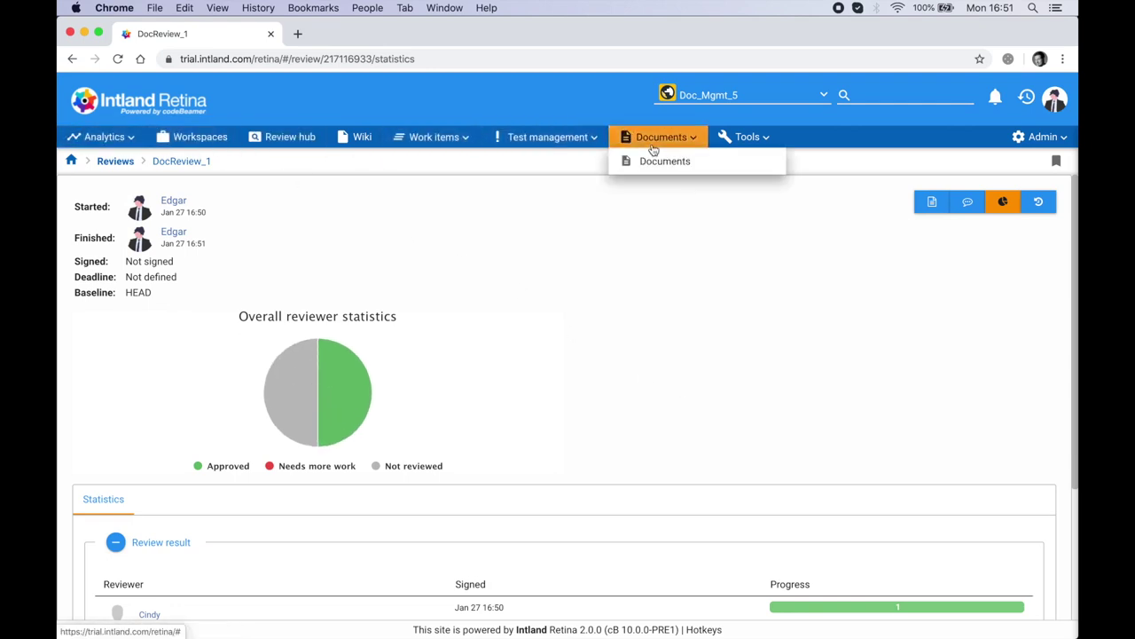
click(657, 160)
click(89, 300)
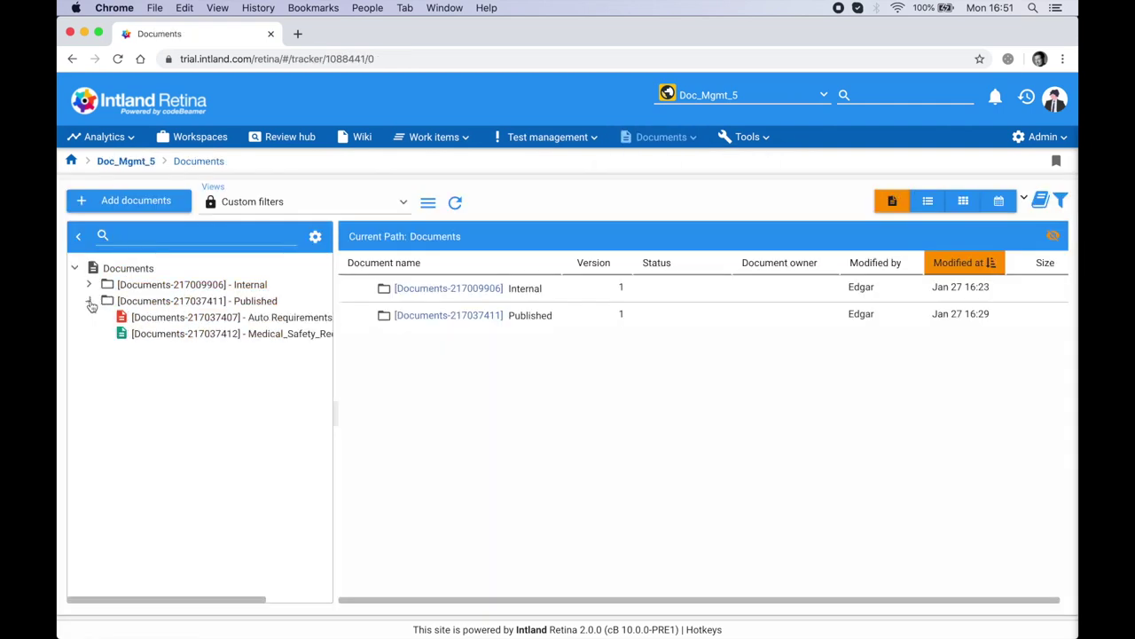
click(289, 341)
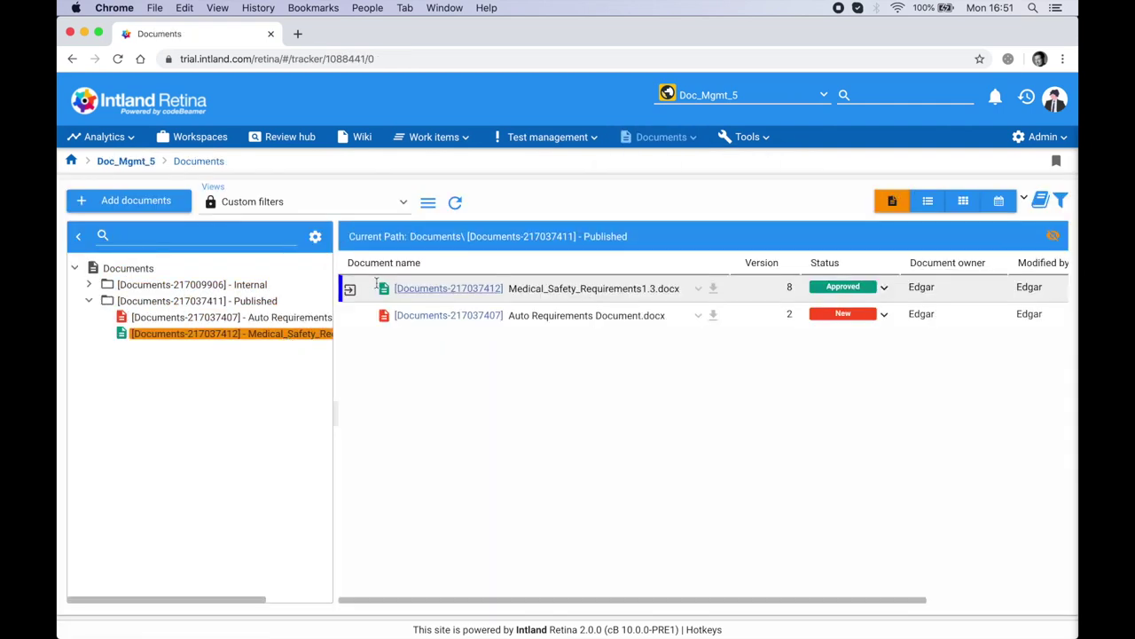
click(350, 288)
scroll(411, 406, down, 2)
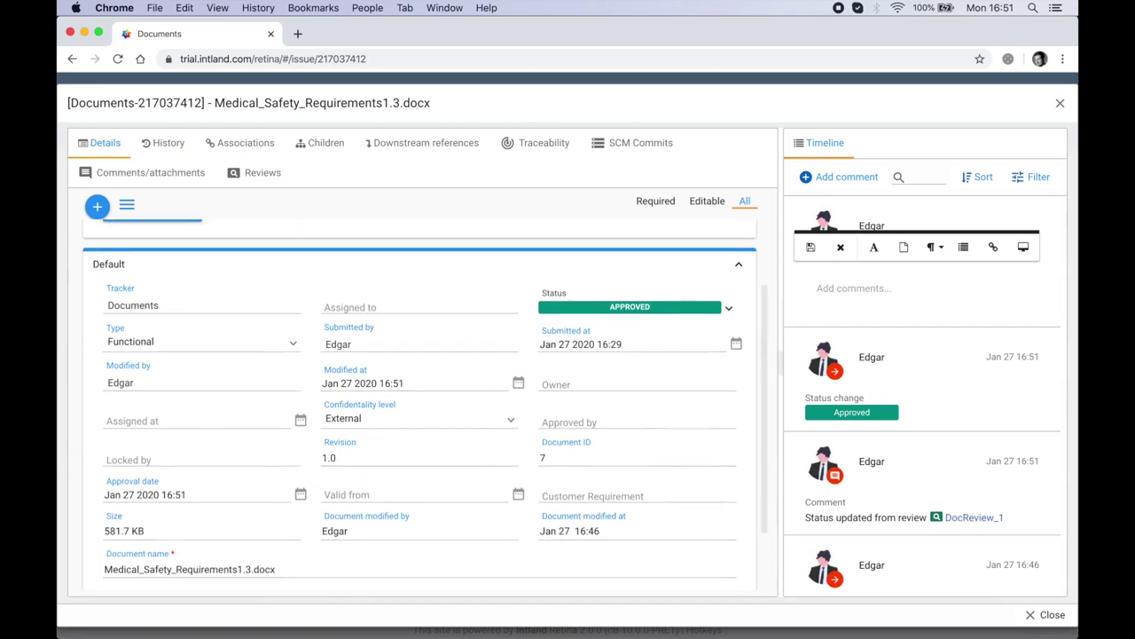
key(Escape)
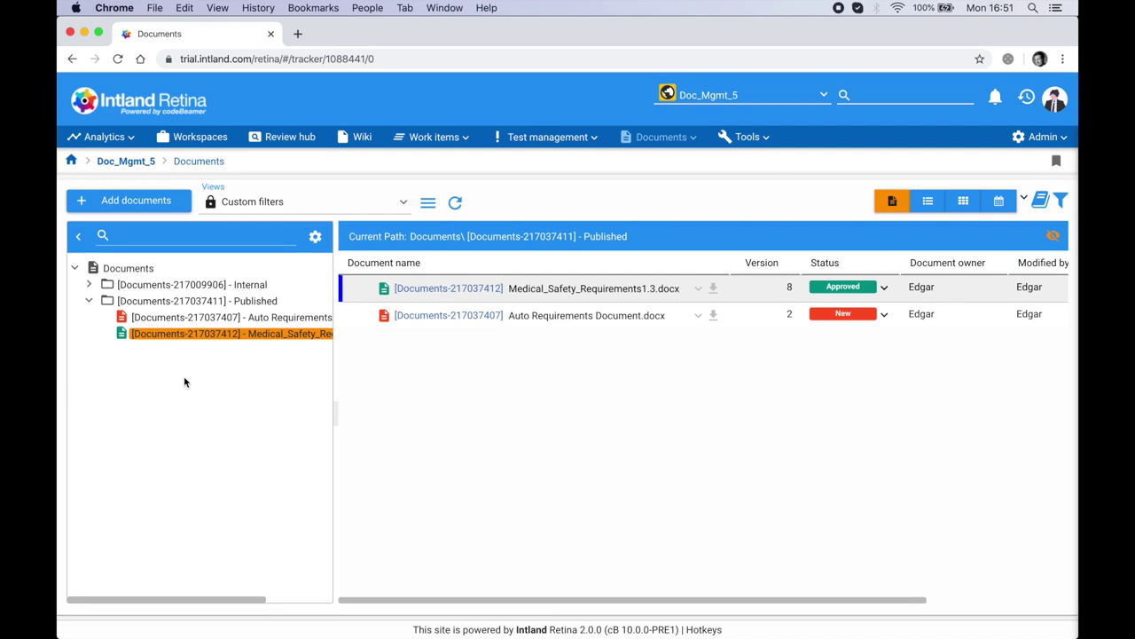
Send the approved Medical_Safety_Requirements document to the Customer Requirement Specifications tracker of Doc_Mgmt_5 and proceed with the Microsoft Word import.
right_click(264, 337)
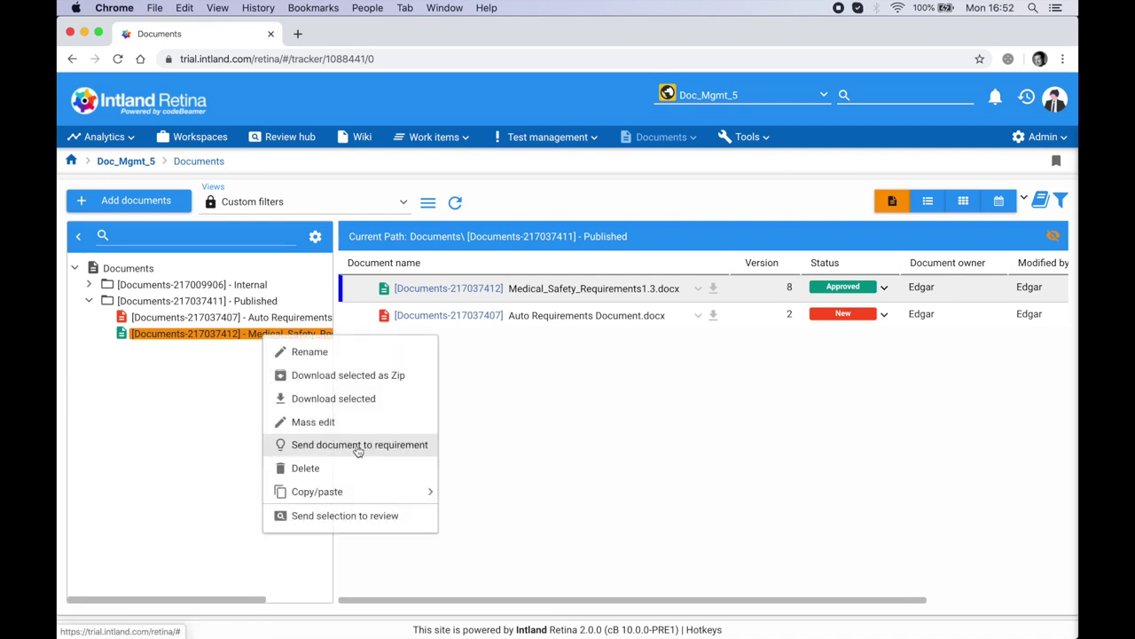
click(358, 449)
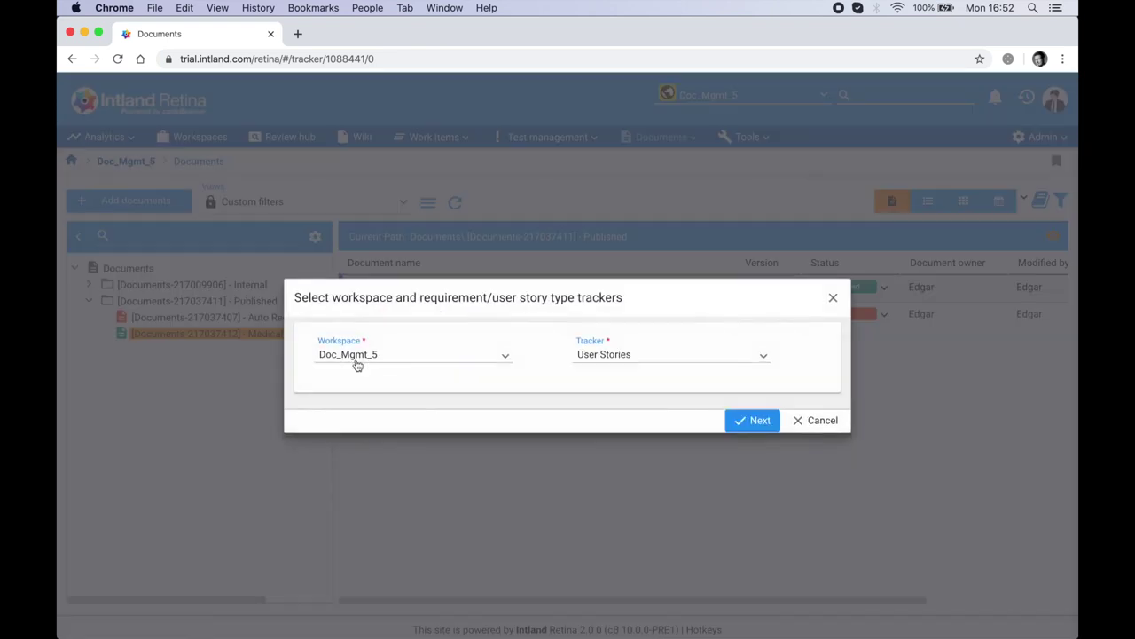
click(767, 358)
click(648, 400)
click(758, 422)
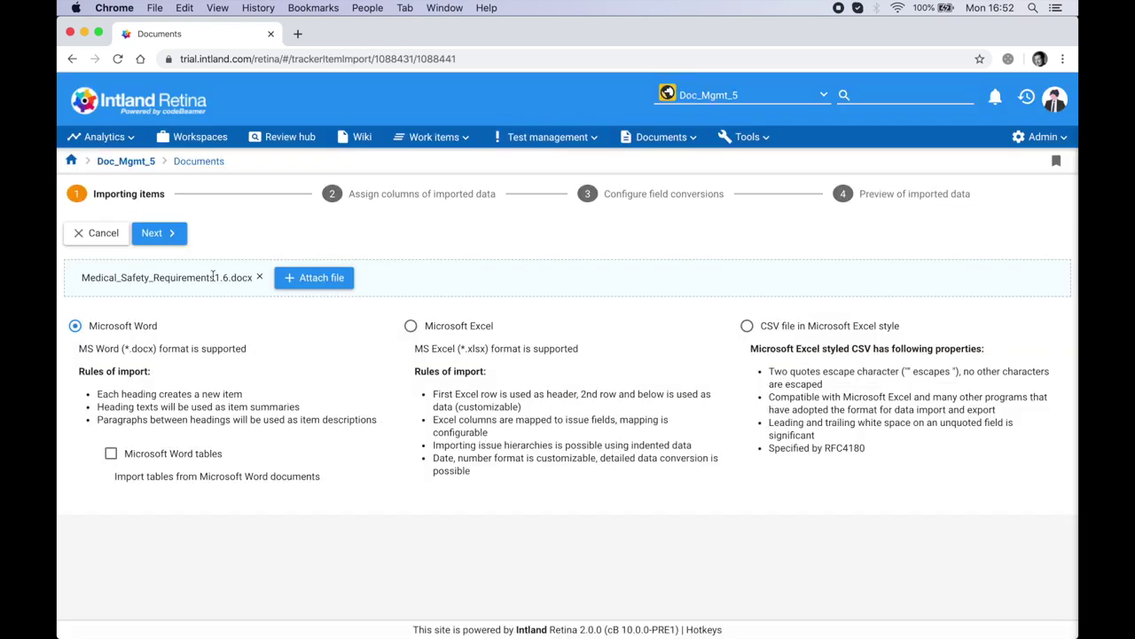
click(152, 233)
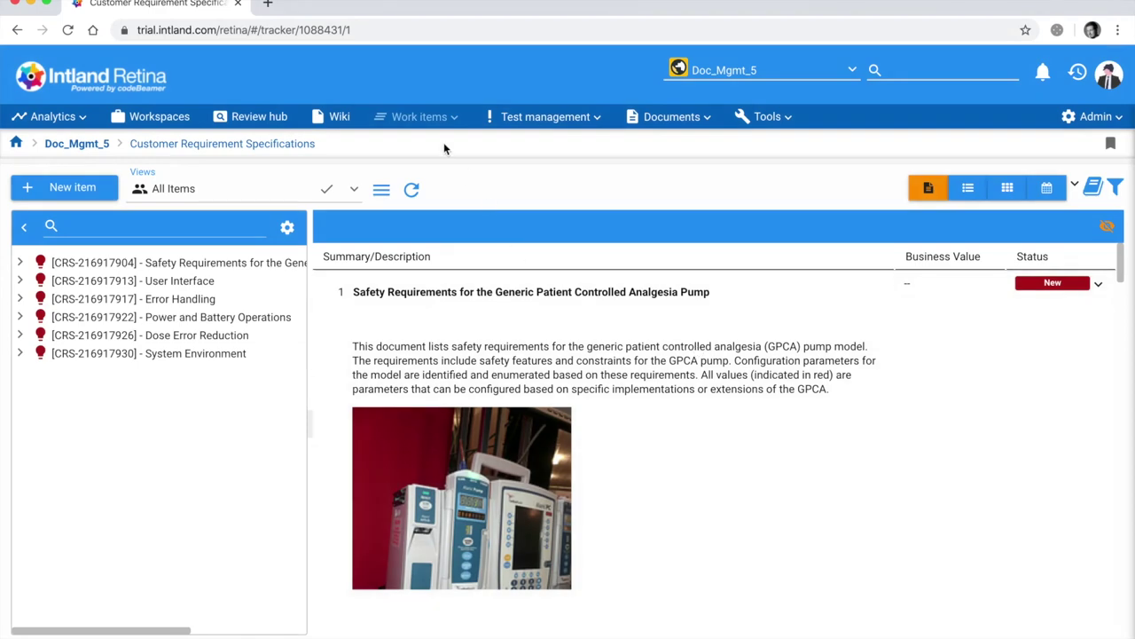
Expand the Error Handling requirement and select it together with its child items Alarm signaling, Alarm silencing, System Checks and POST (Power In Self Test).
click(20, 299)
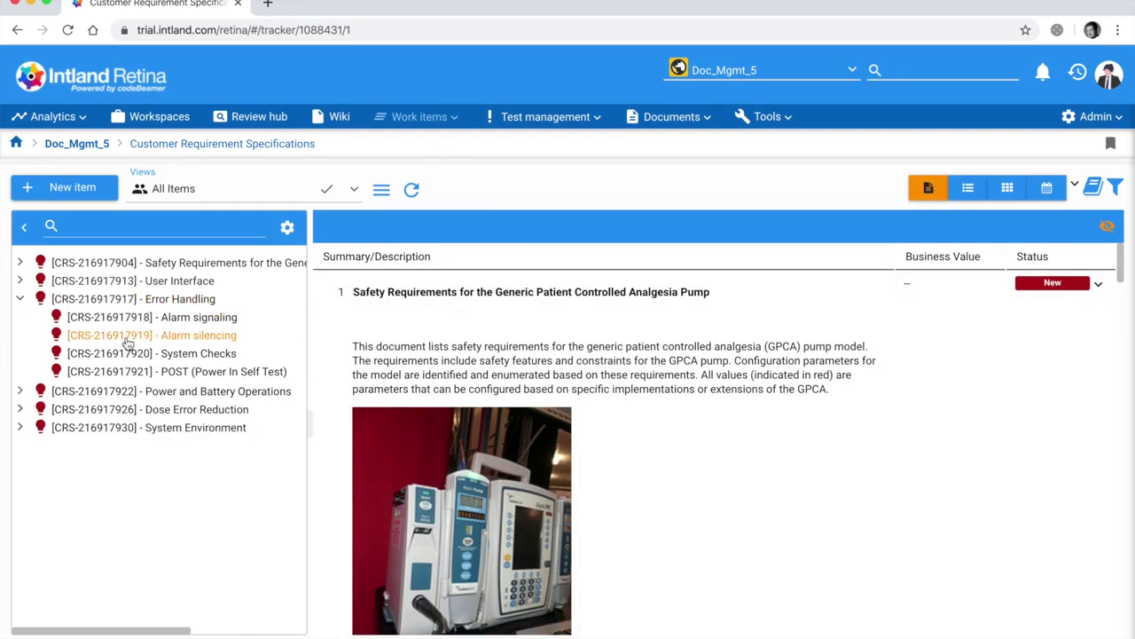
click(136, 304)
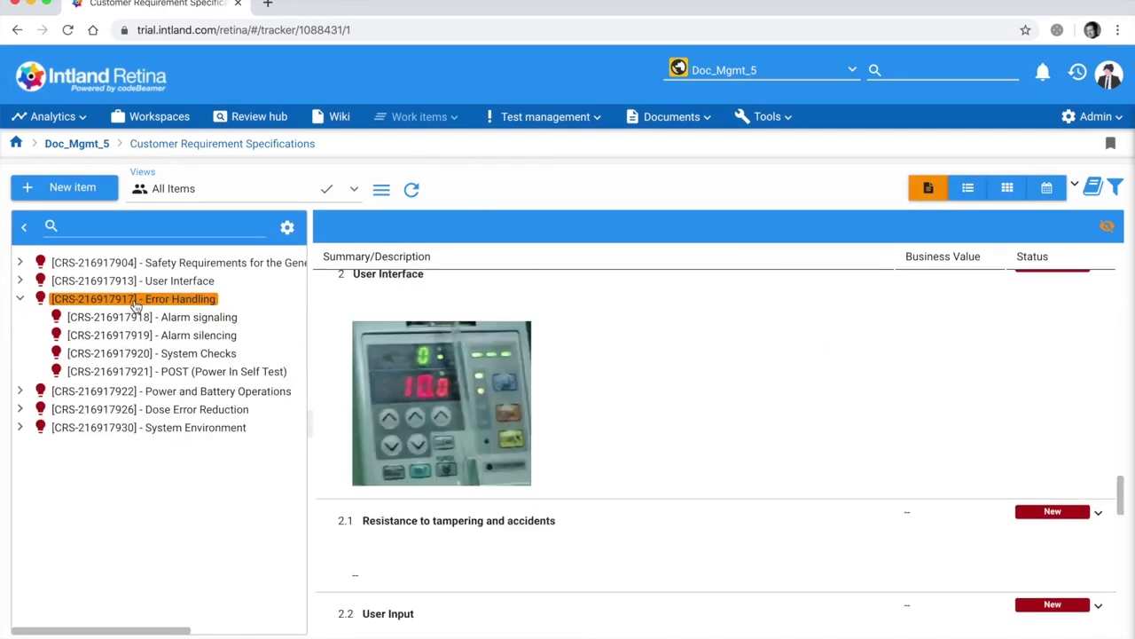
click(137, 316)
click(142, 335)
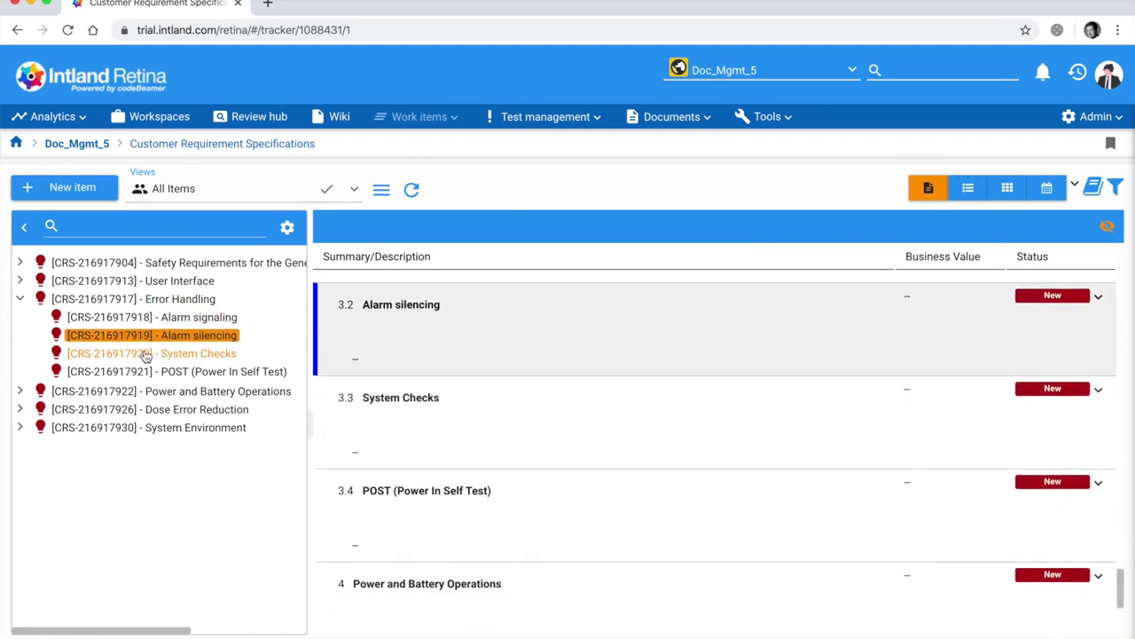
click(149, 353)
click(155, 372)
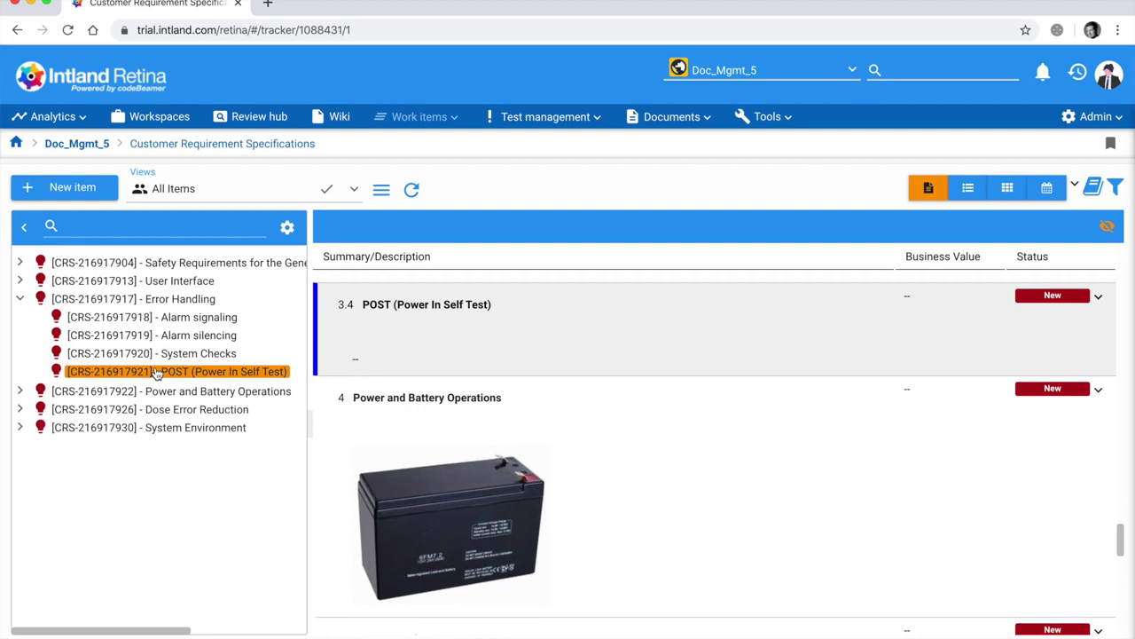
click(163, 303)
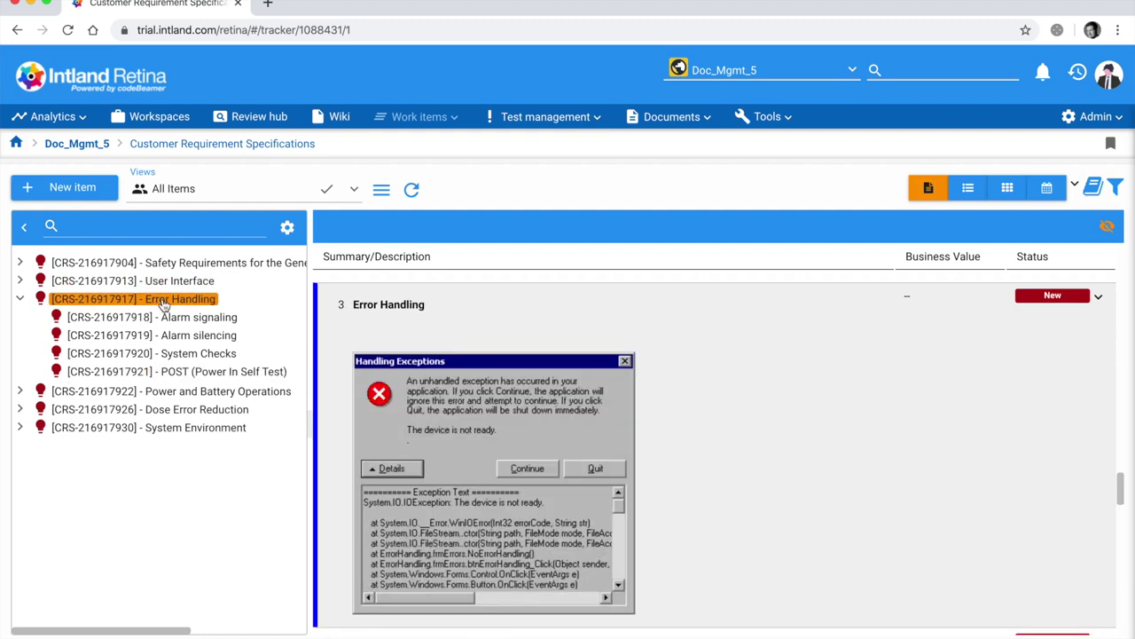
shift+click(163, 316)
shift+click(163, 333)
shift+click(169, 353)
shift+click(173, 372)
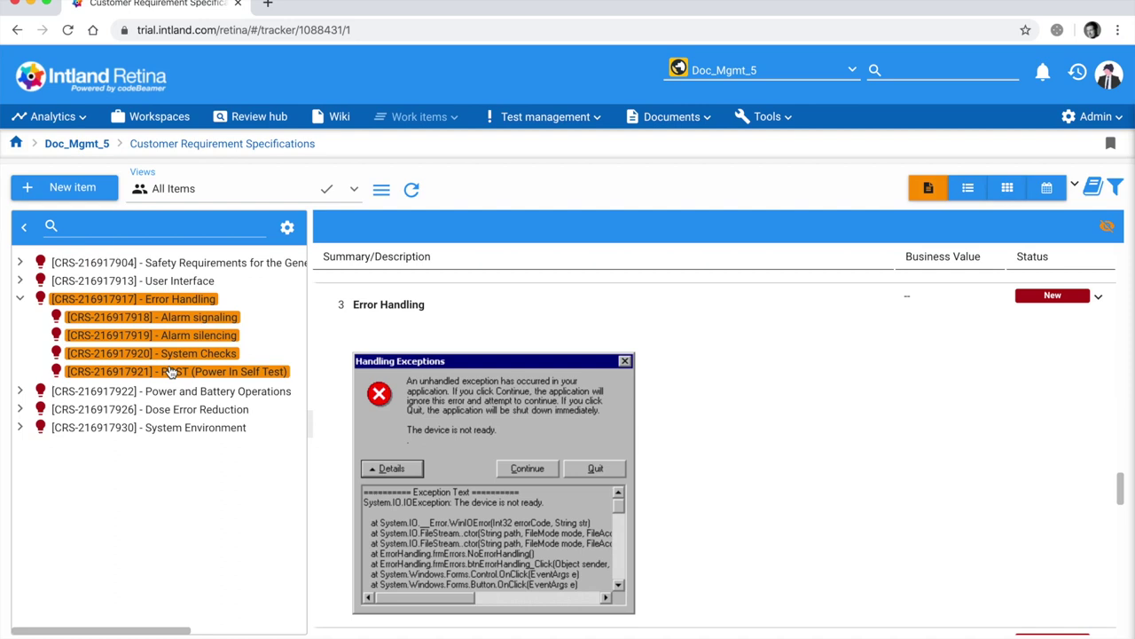
Export the selected requirements with Simple Word Export and choose to store the file in a document tracker instead of downloading it.
click(381, 191)
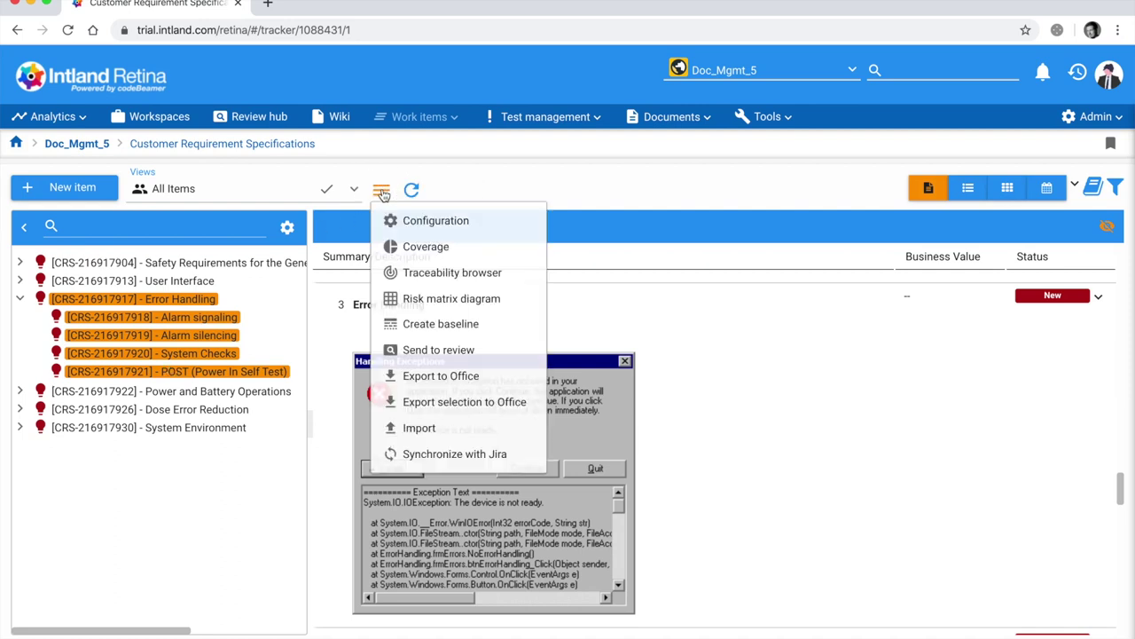
click(463, 404)
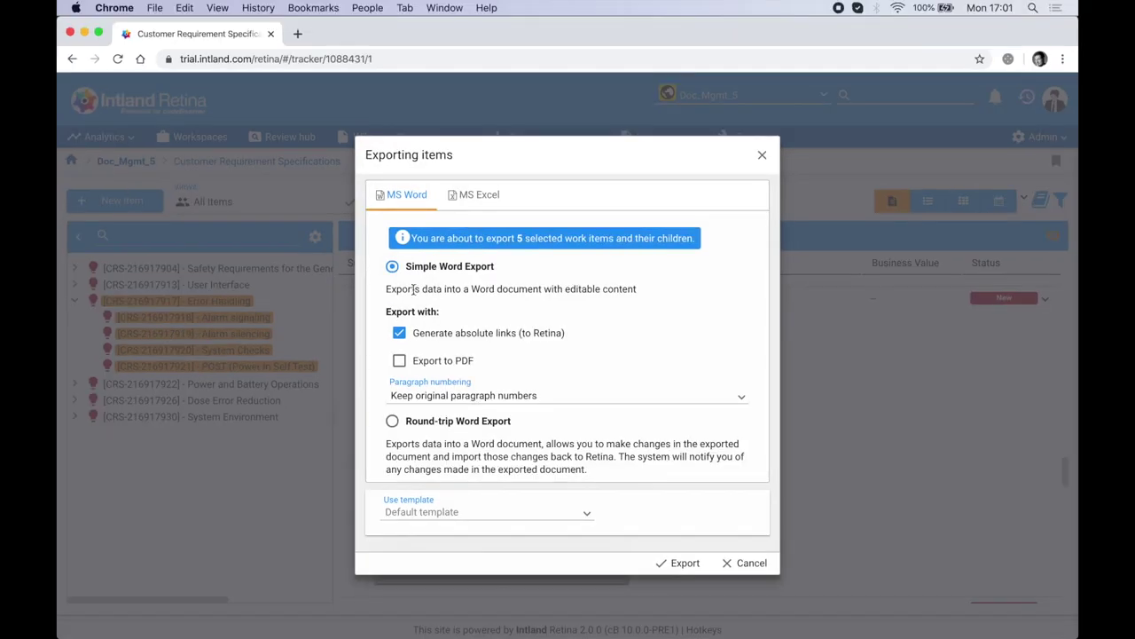
click(685, 566)
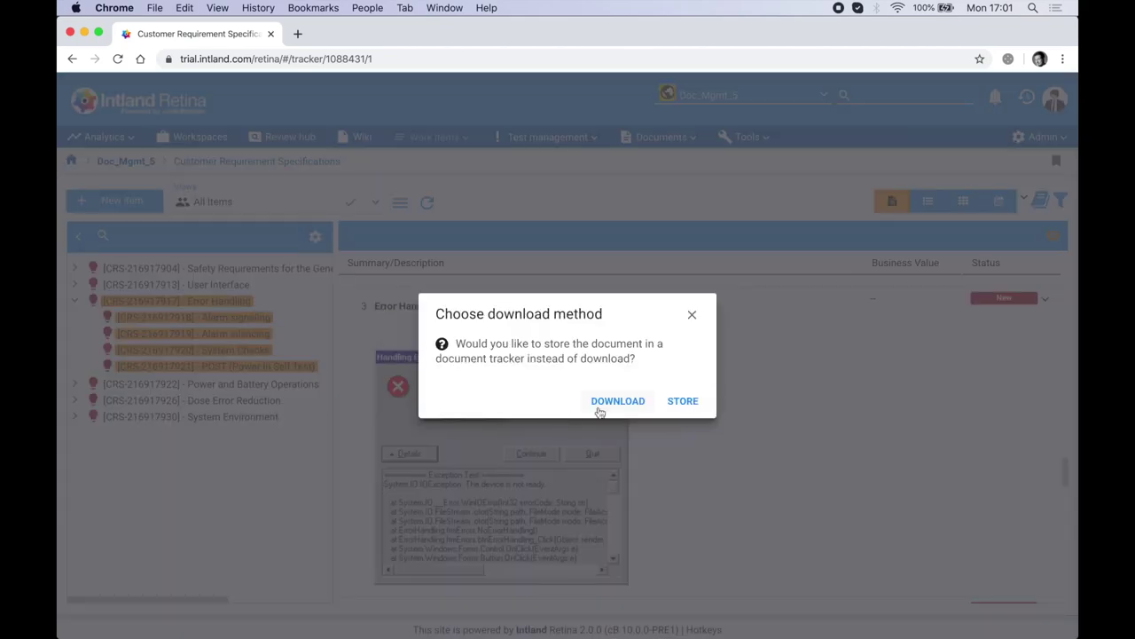
click(683, 404)
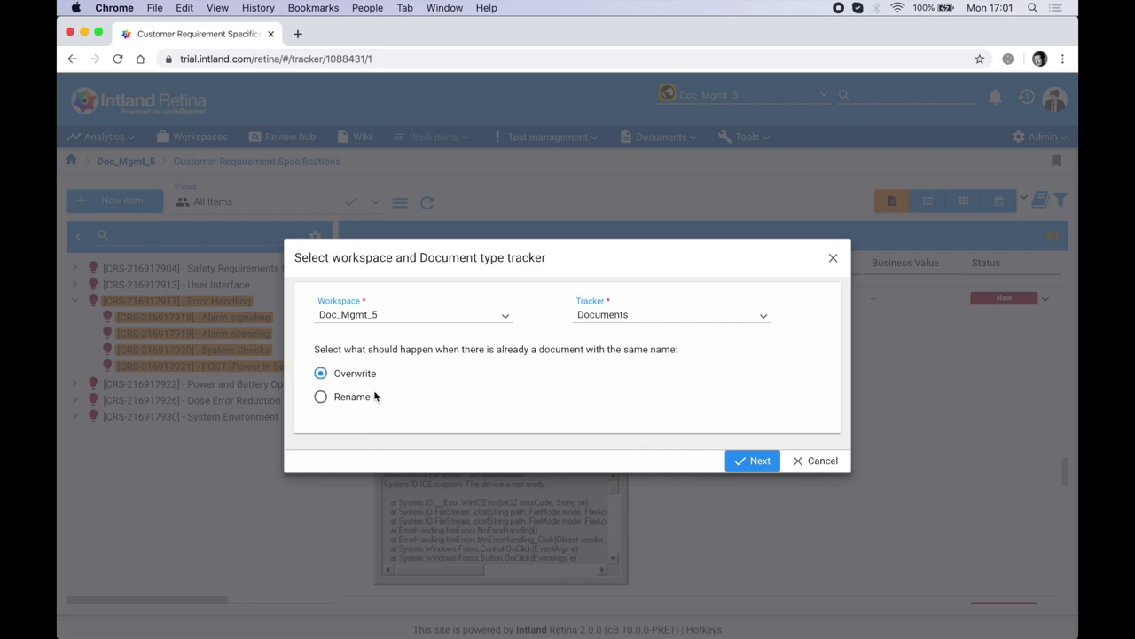
Store the export in the Internal folder of the Doc_Mgmt_5 Documents tracker, overwriting any same-named document, and select the stored file there.
click(753, 467)
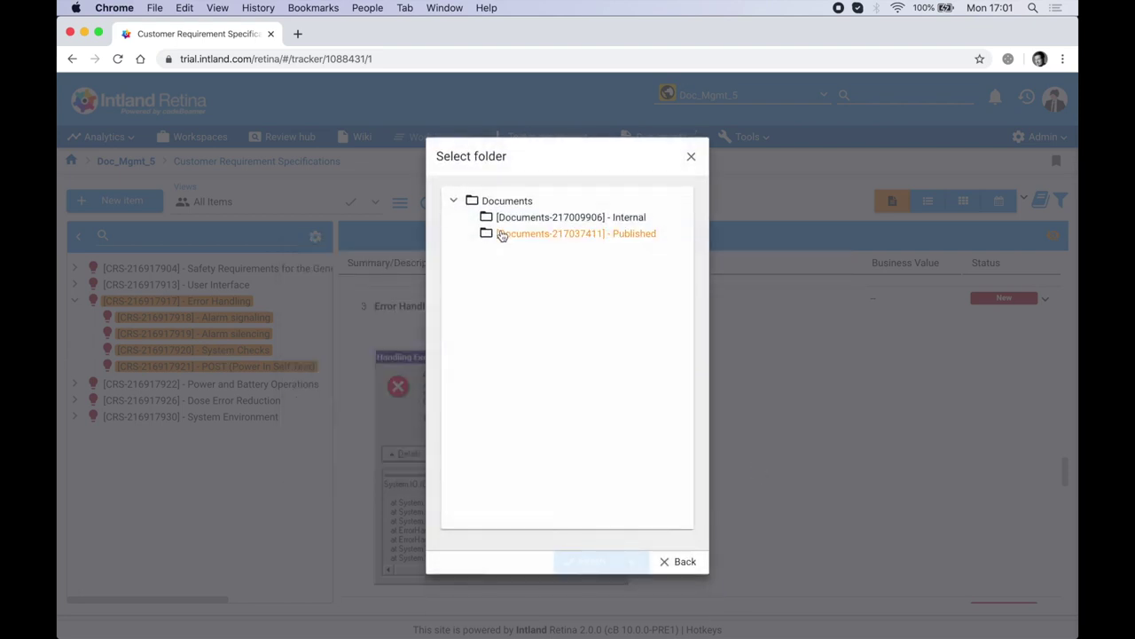
click(502, 234)
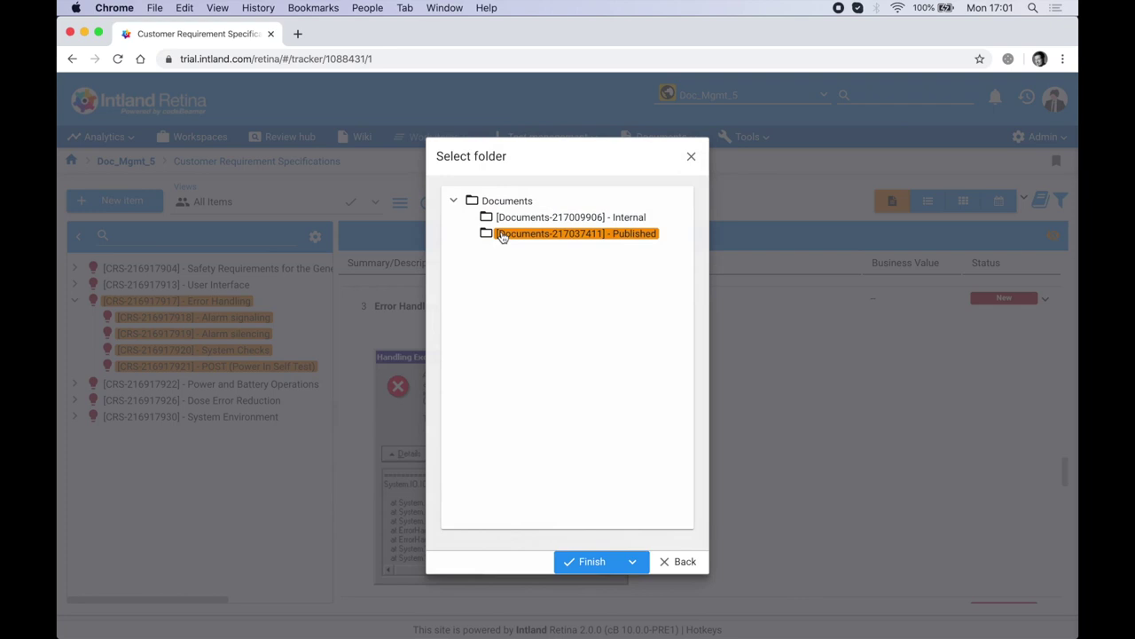
click(498, 222)
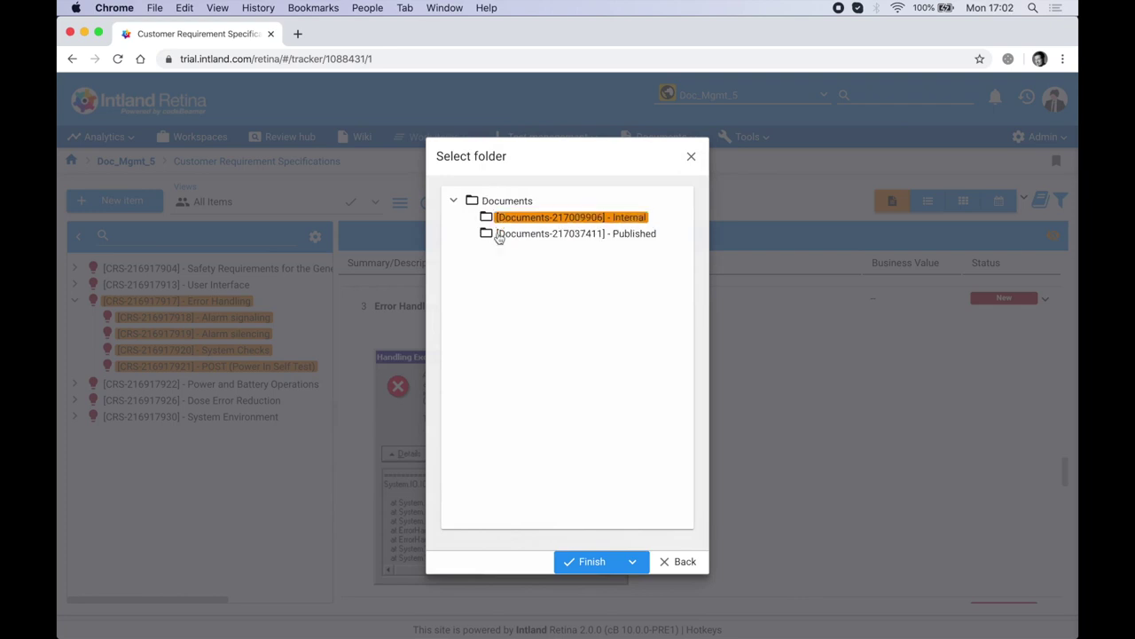
click(590, 561)
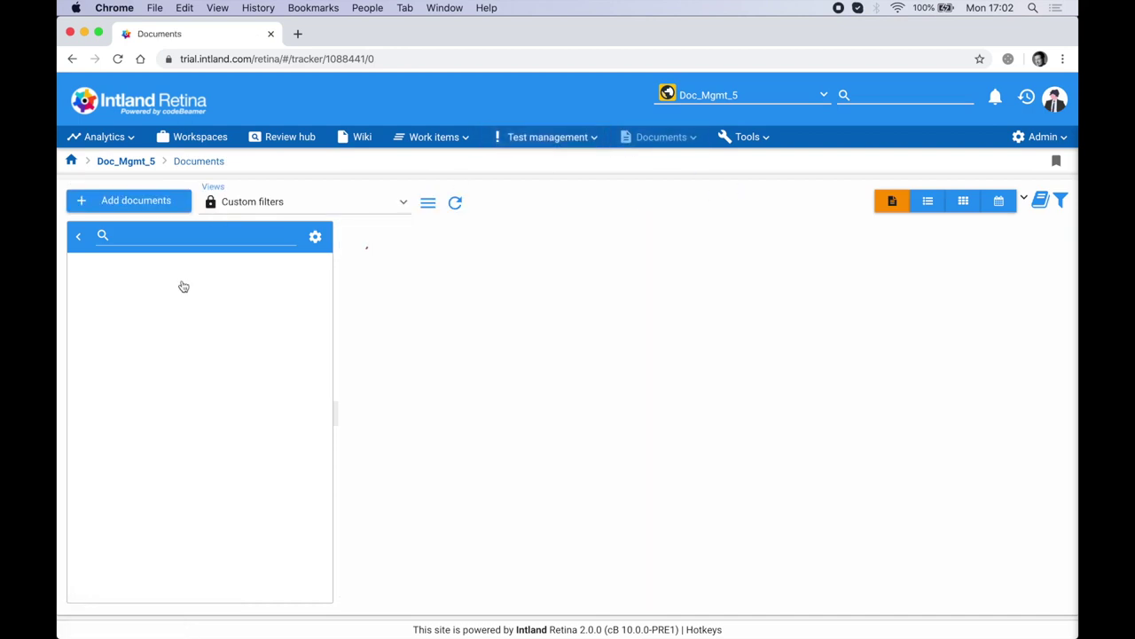
click(89, 284)
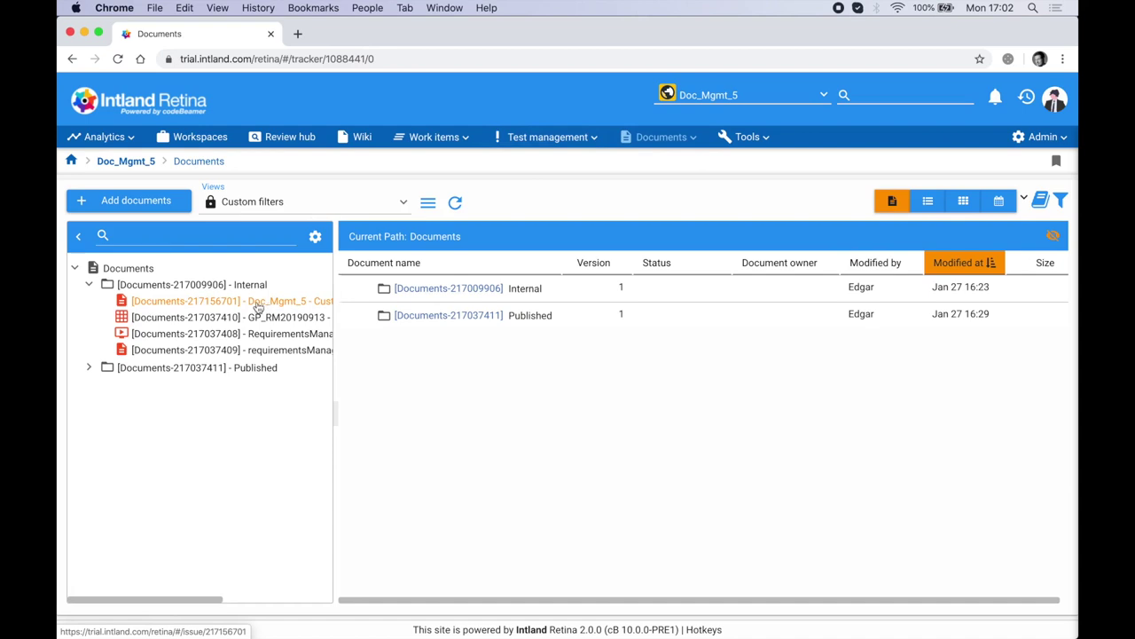
click(229, 306)
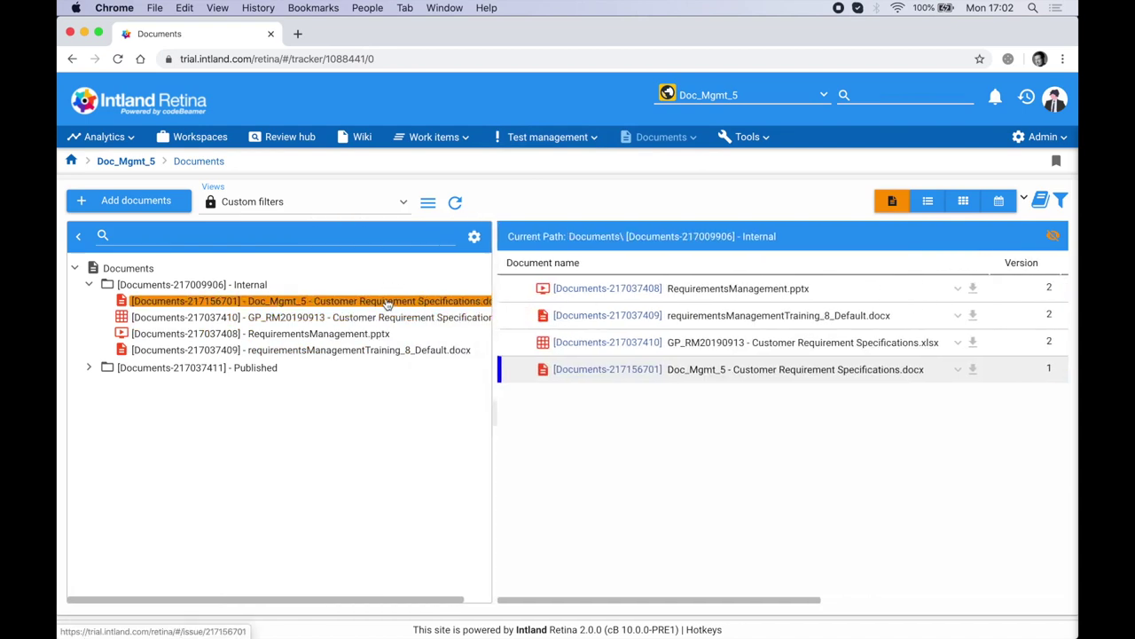
Rename the exported Customer Requirement Specifications Word document in the Internal folder as ErrorHandling.
right_click(388, 304)
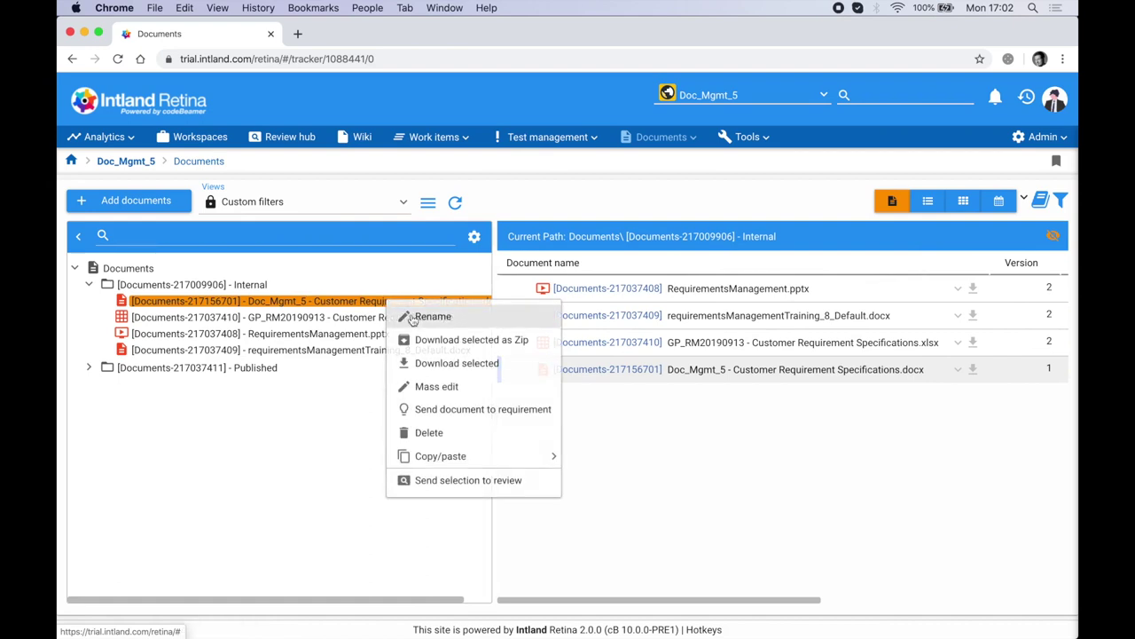
click(415, 315)
key(super+a)
key(BackSpace)
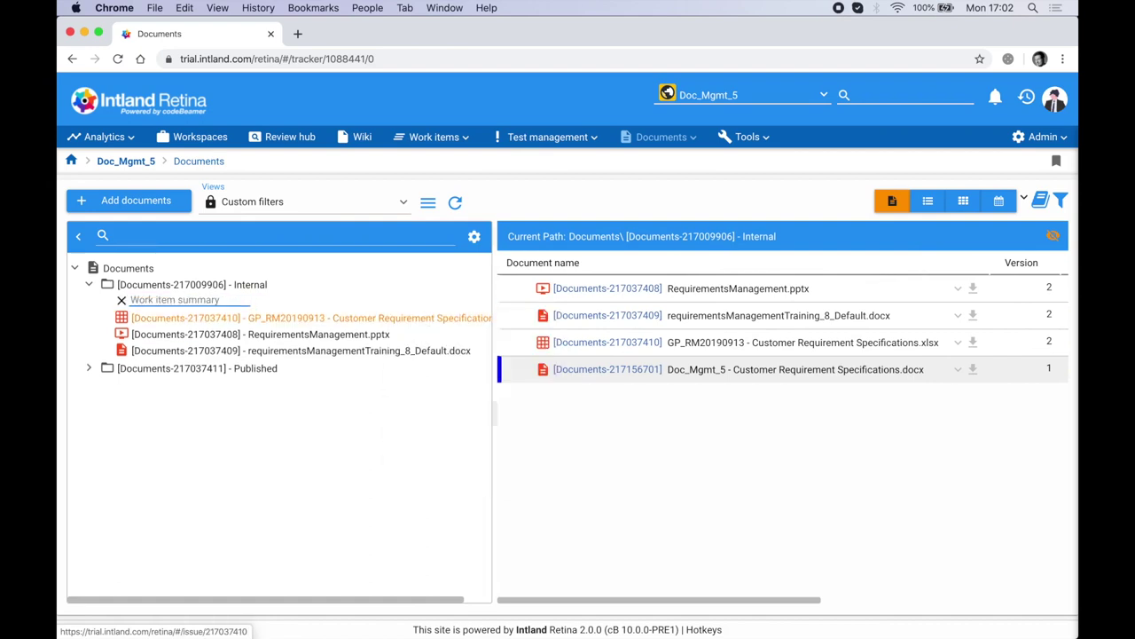
text(ErrorHandling)
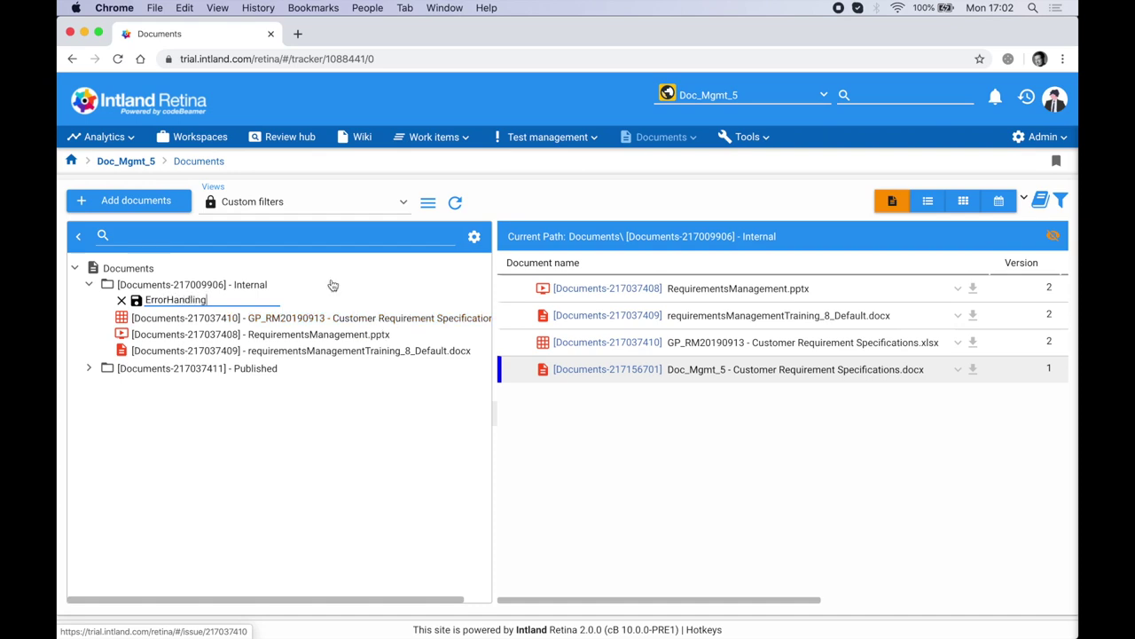
key(Return)
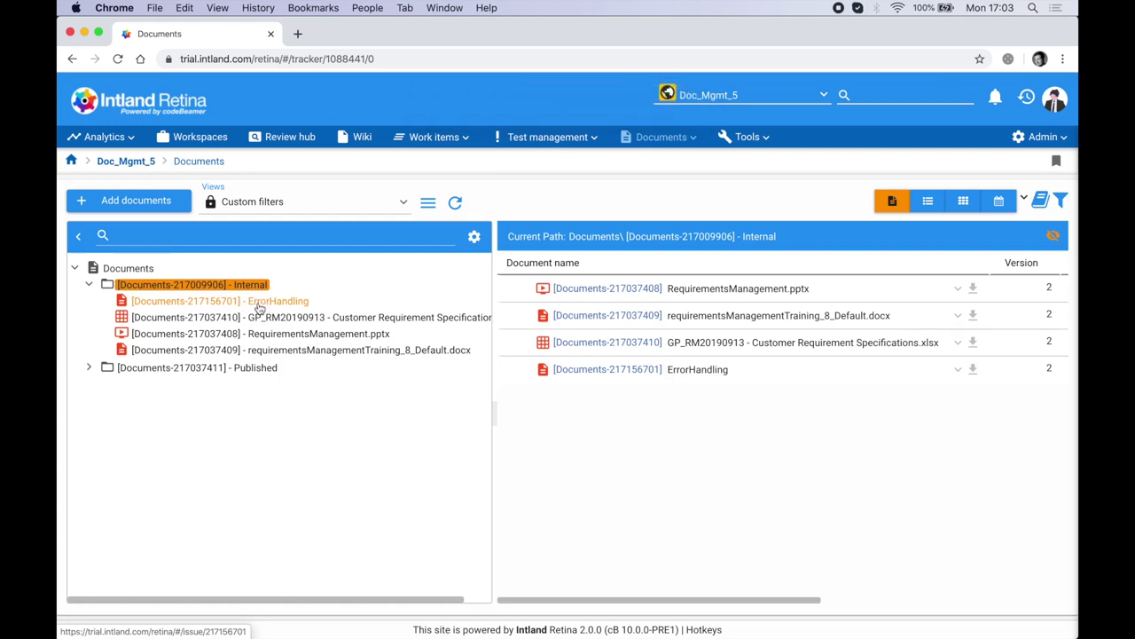
Open the ErrorHandling document's details and set its Customer Requirement reference to the Error Handling requirement, searching for "error".
click(259, 303)
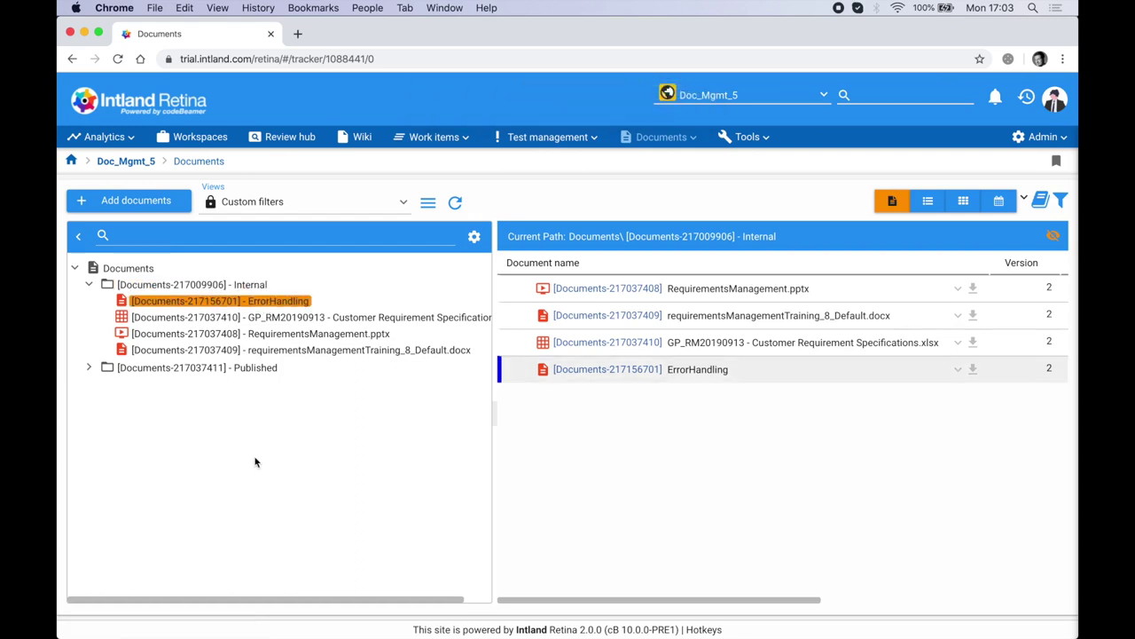
double_click(259, 303)
scroll(556, 380, down, 3)
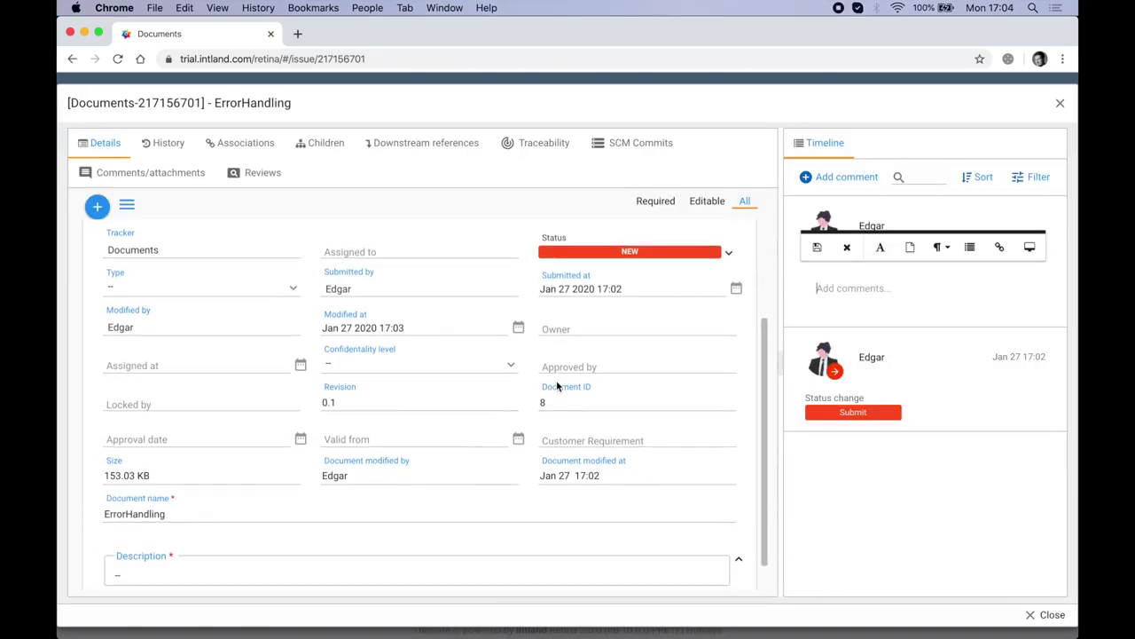
click(742, 434)
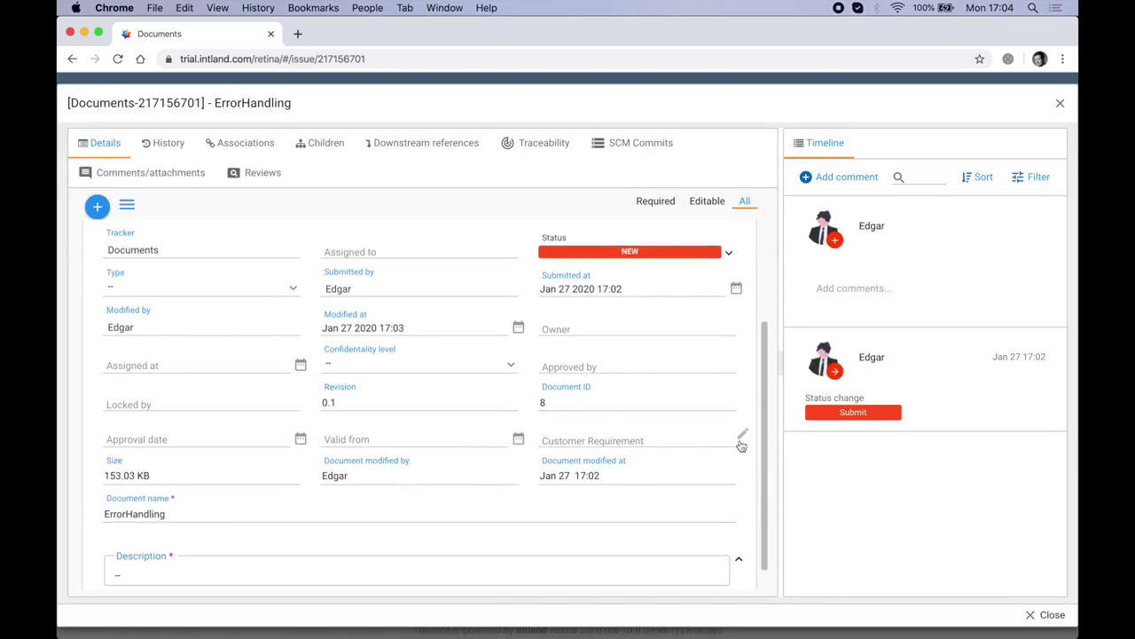
click(727, 440)
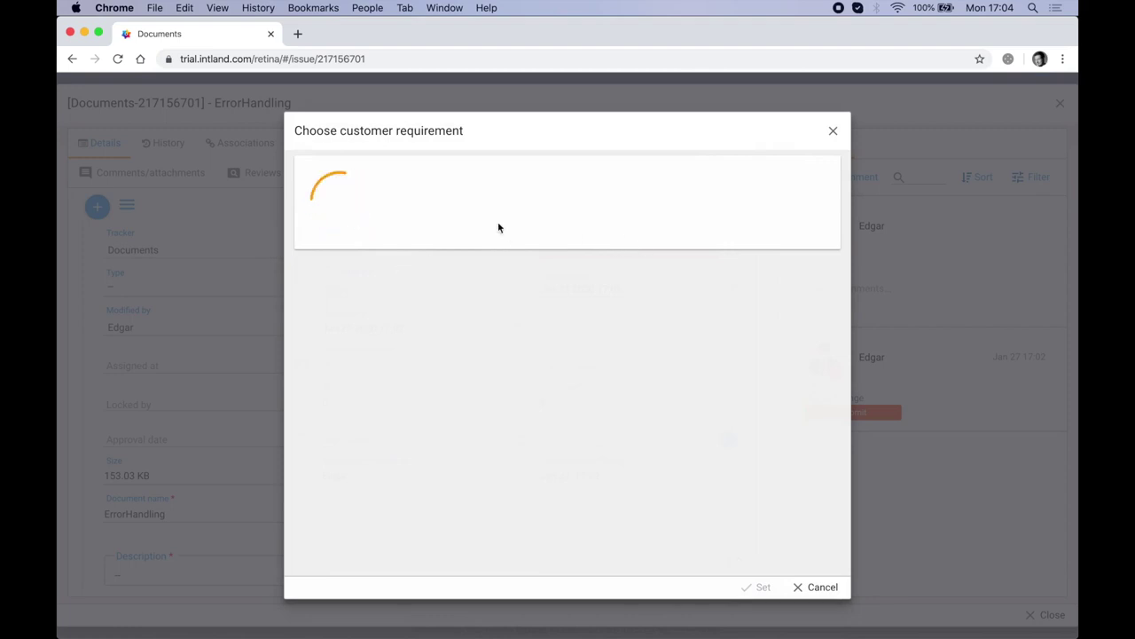
click(372, 178)
text(error)
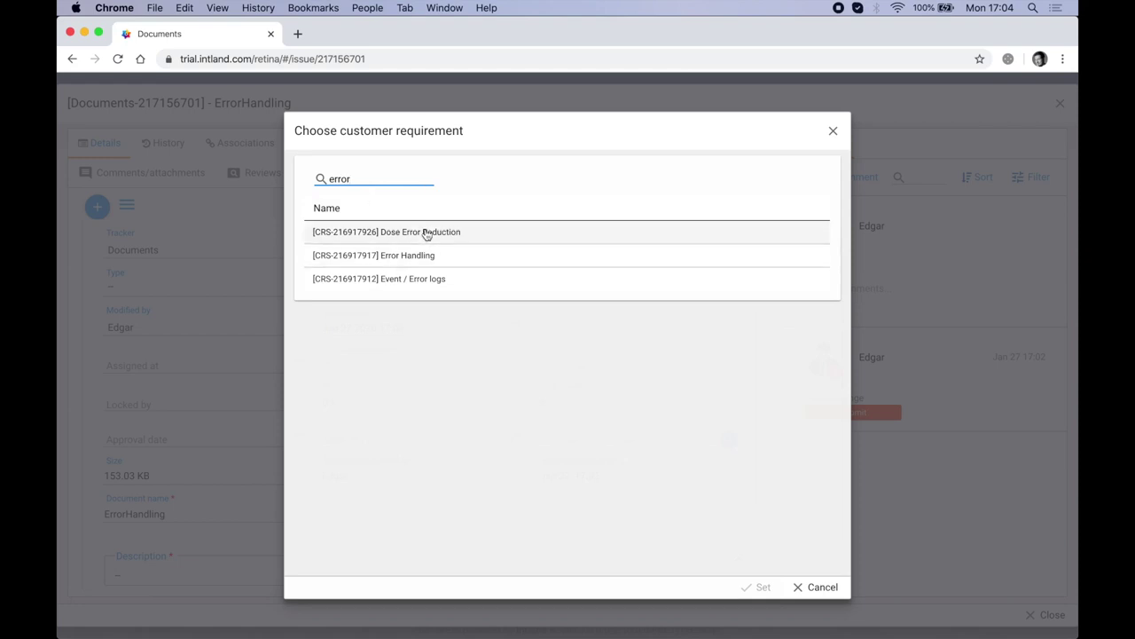
click(424, 256)
click(763, 586)
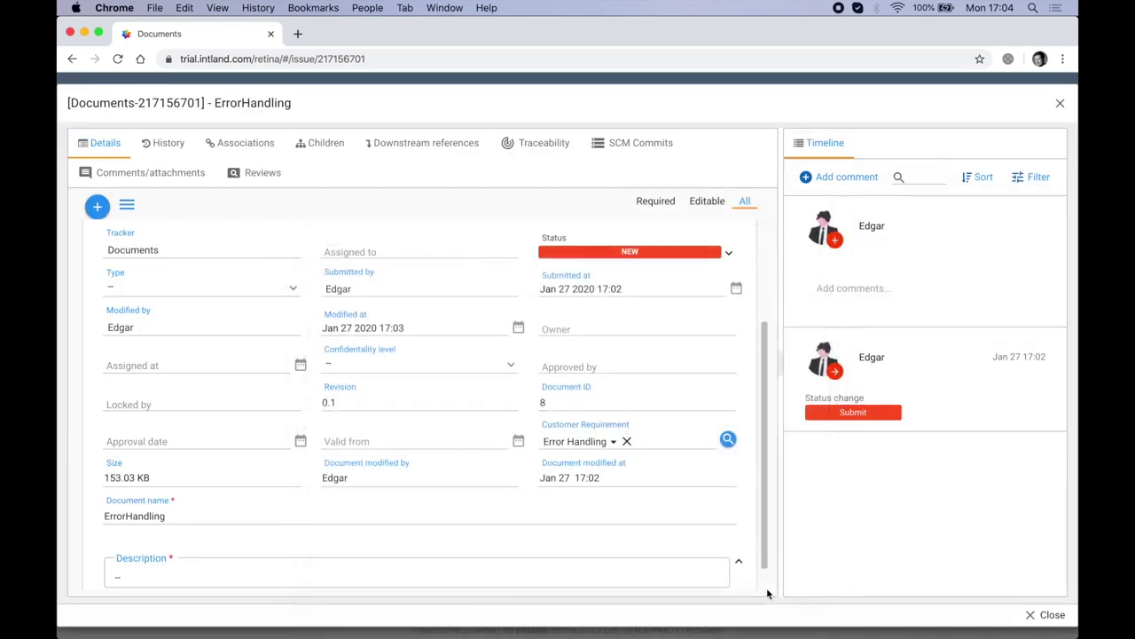
Add a "depends on" association from the ErrorHandling document to the Dose Error Reduction requirement, chosen from the search results, and save it.
click(253, 143)
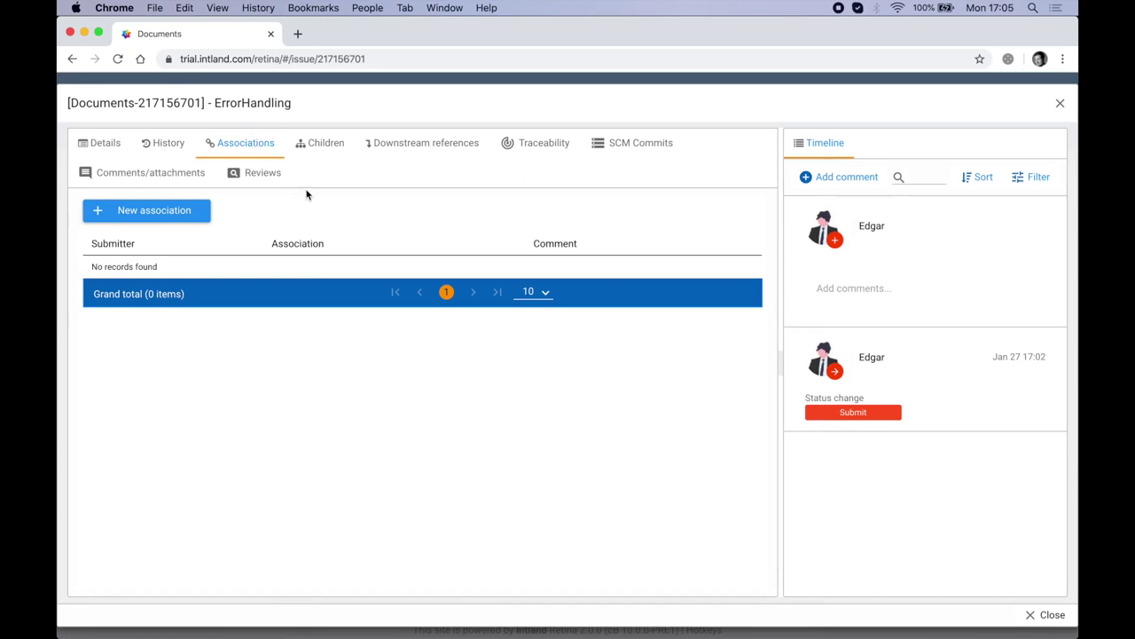
click(185, 217)
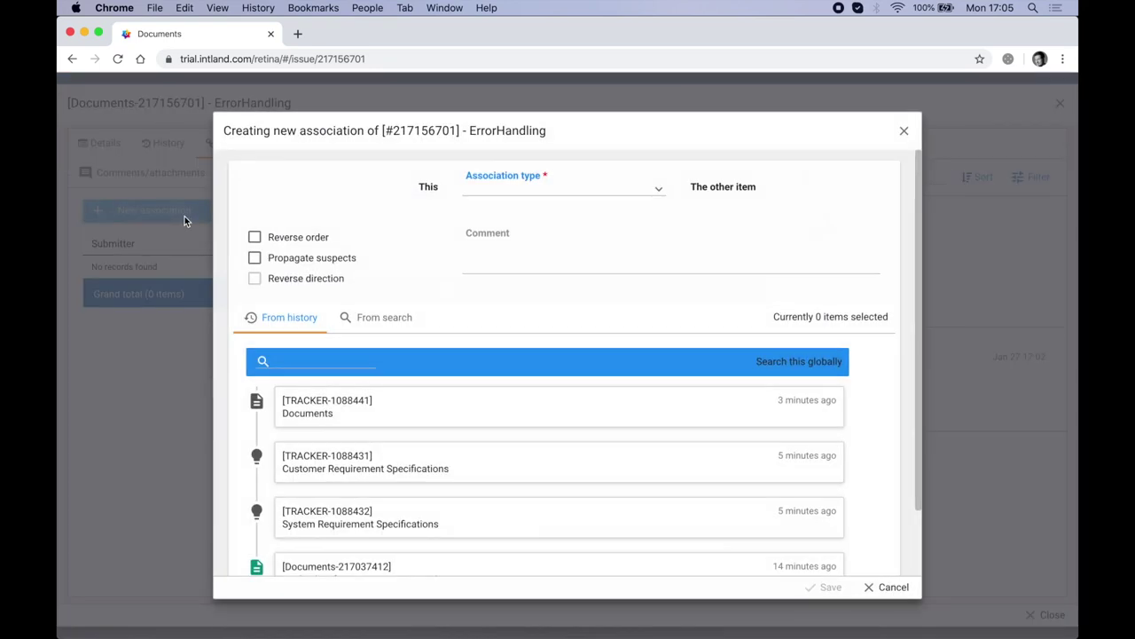
click(658, 188)
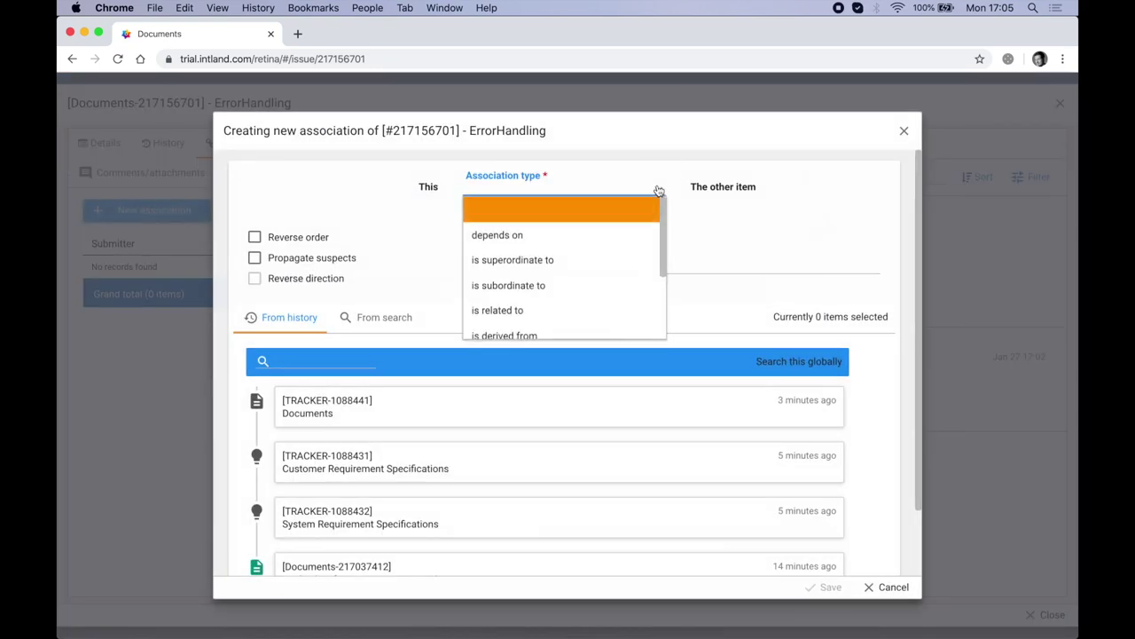
click(506, 244)
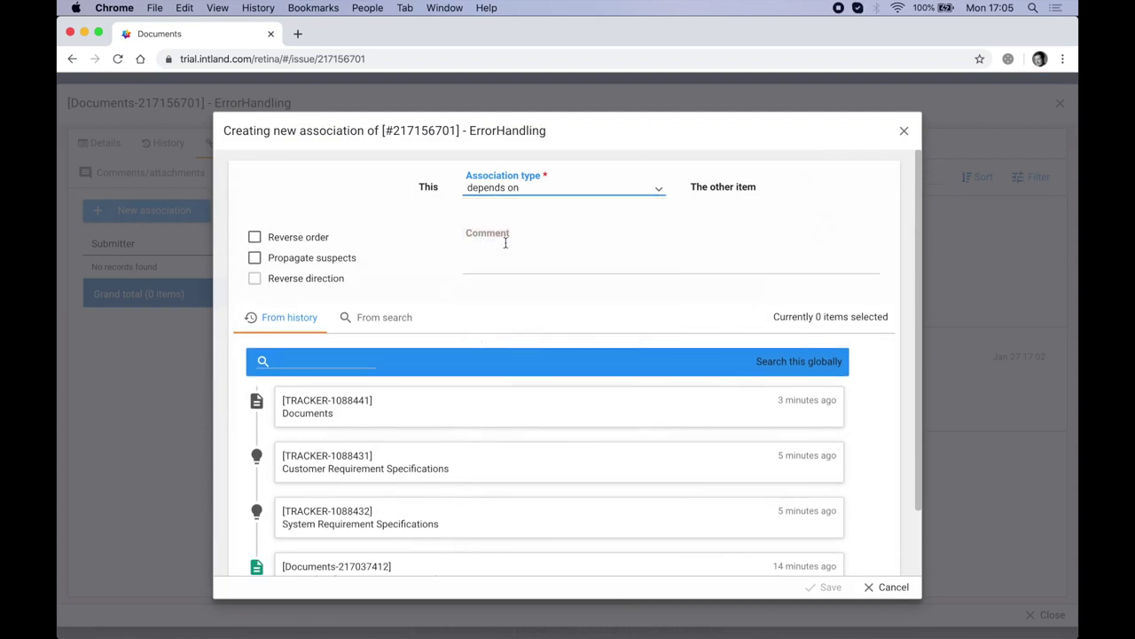
click(377, 317)
scroll(393, 454, down, 2)
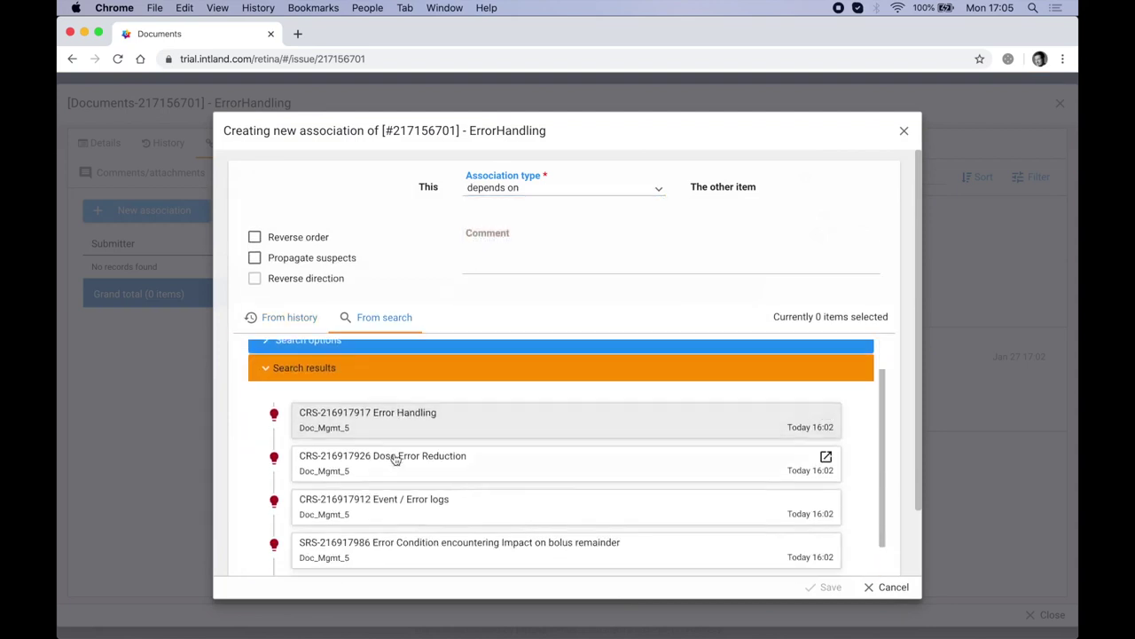
click(357, 448)
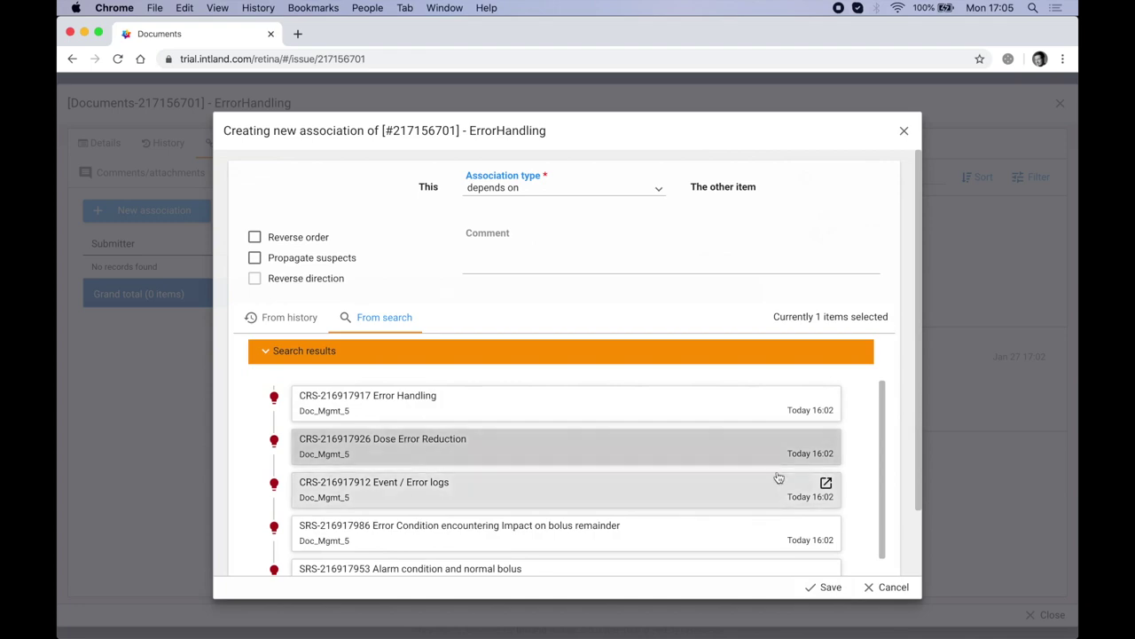
click(830, 587)
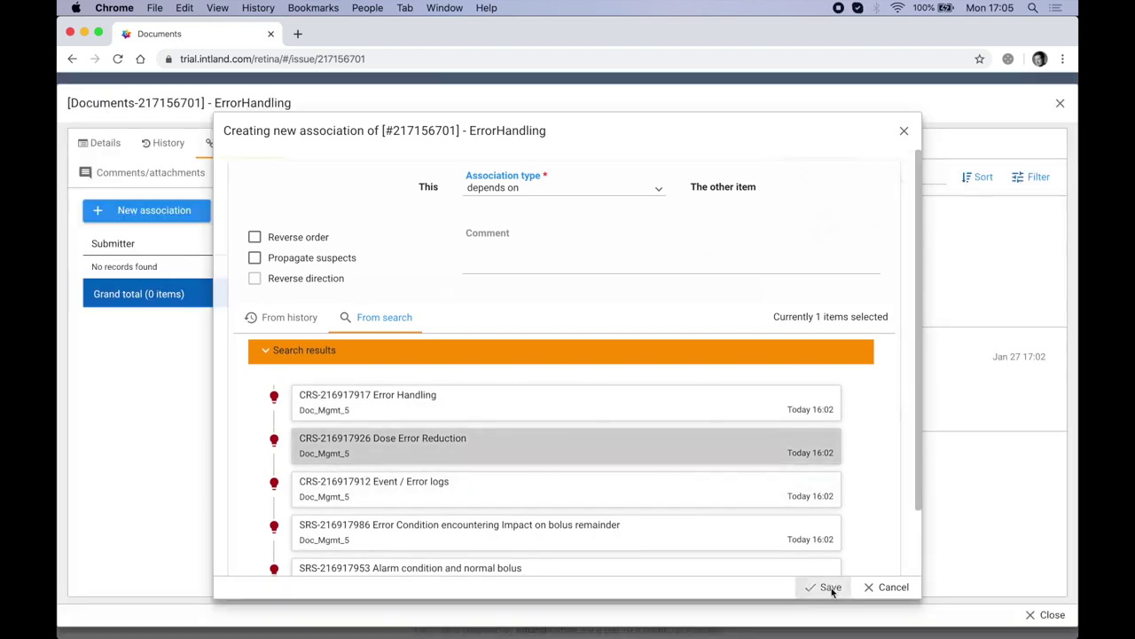
Switch to the DocumentManagementRETINA slide show in PowerPoint.
key(super+Tab)
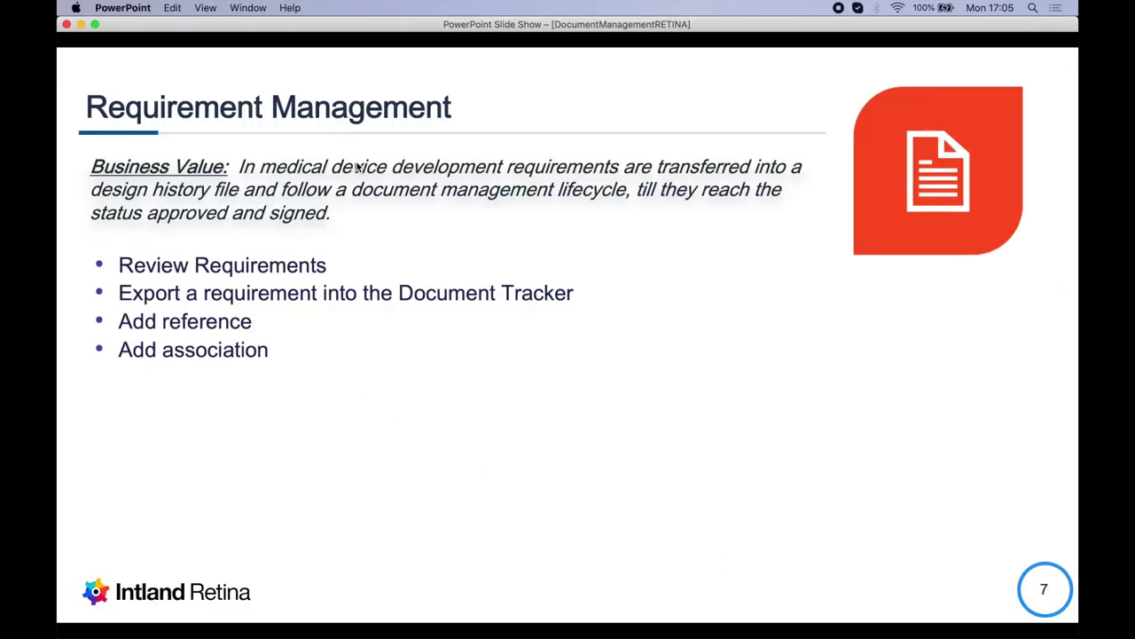